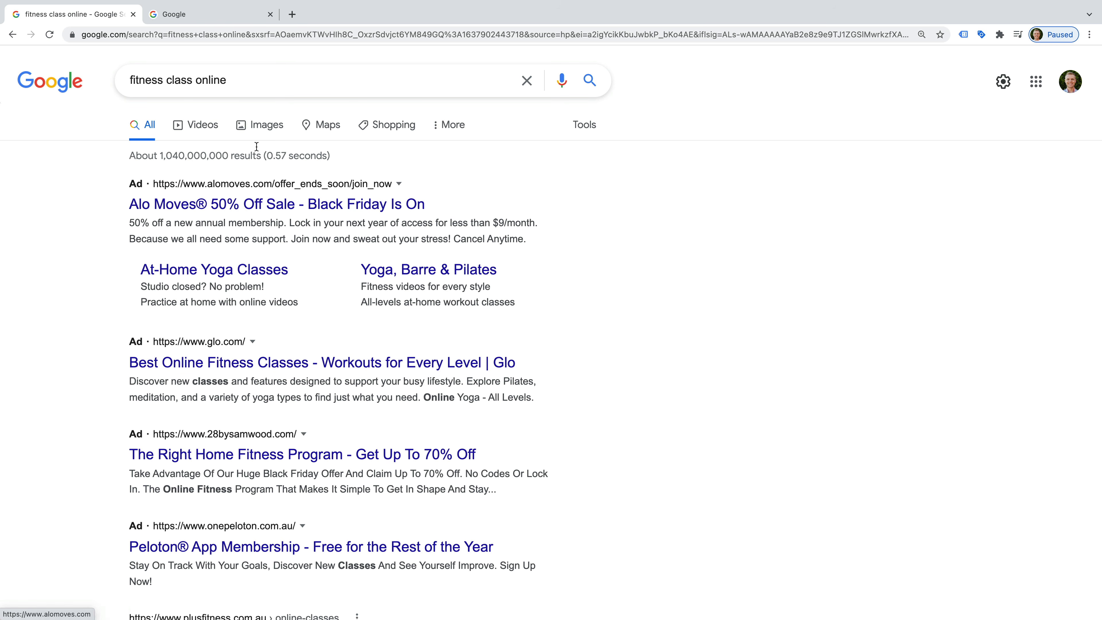
Examine the ads in the Google search results for "fitness class online"
{"action": "left_click_drag", "start_coordinate": [237, 81], "coordinate": [128, 81]}
{"action": "left_click", "coordinate": [73, 164]}
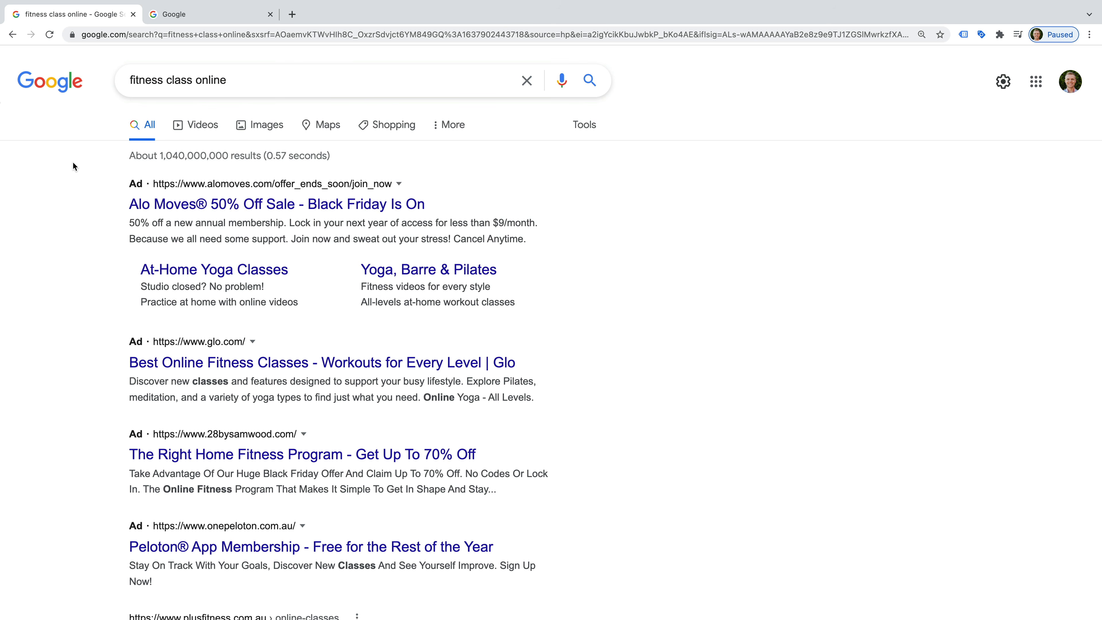
{"action": "scroll", "coordinate": [389, 224], "scroll_direction": "down", "scroll_amount": 3}
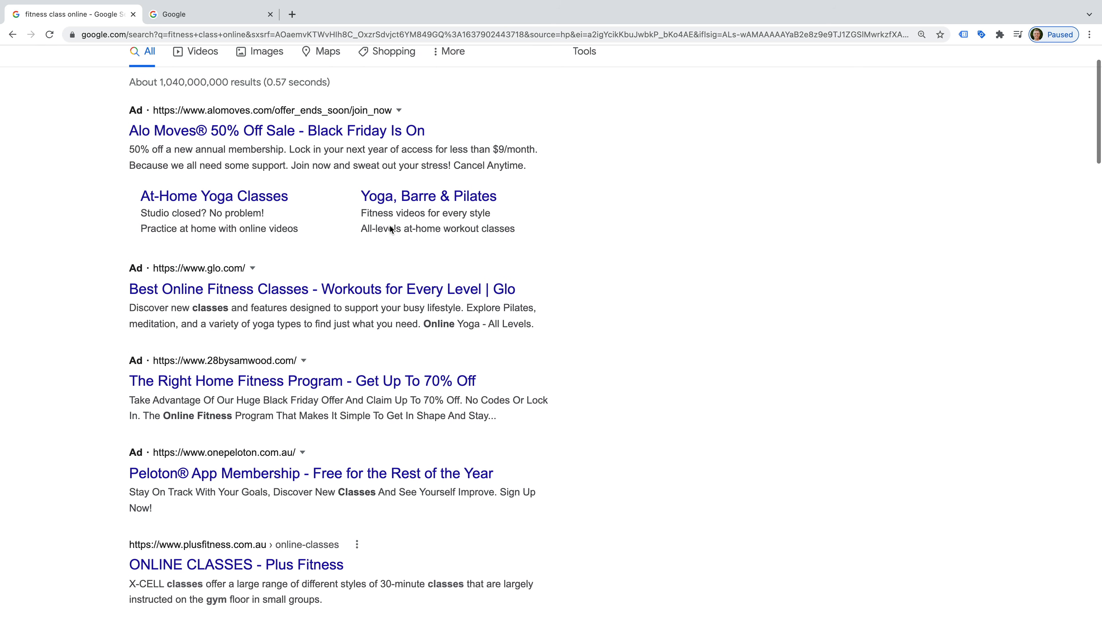
{"action": "scroll", "coordinate": [389, 229], "scroll_direction": "down", "scroll_amount": 2}
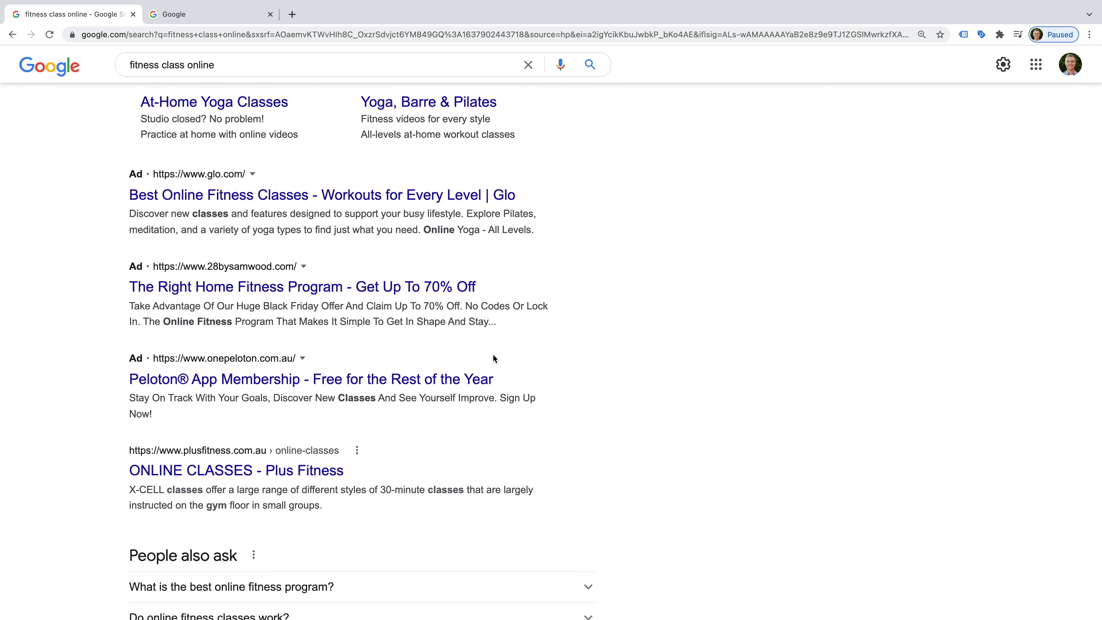
Open the Glo ad's landing page, look through it, and return to the search results
{"action": "left_click", "coordinate": [333, 196]}
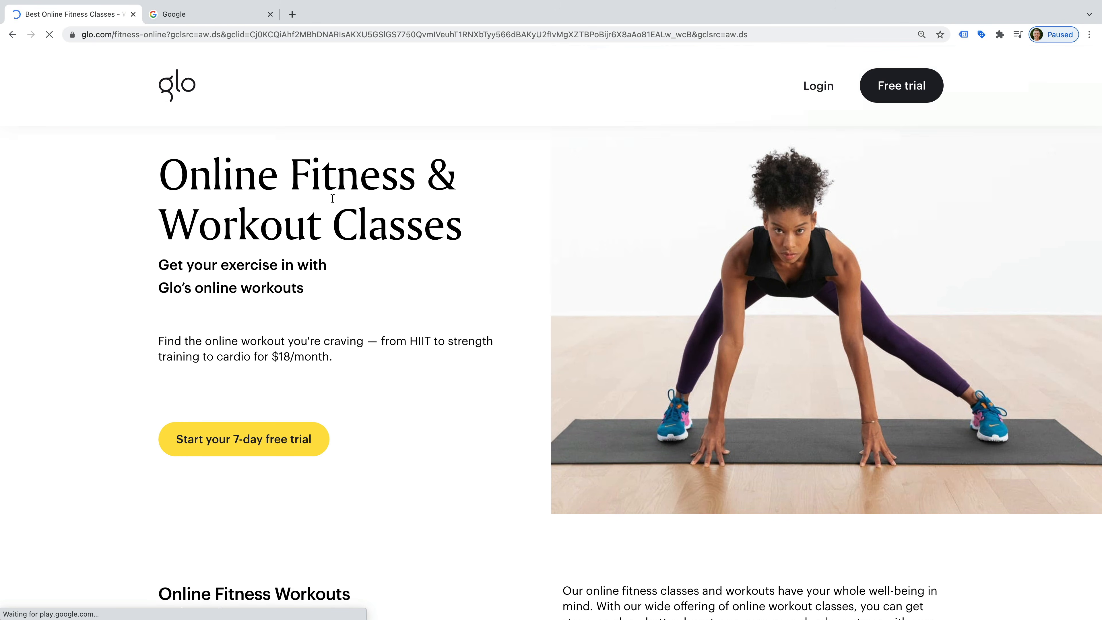
{"action": "scroll", "coordinate": [333, 198], "scroll_direction": "down", "scroll_amount": 8}
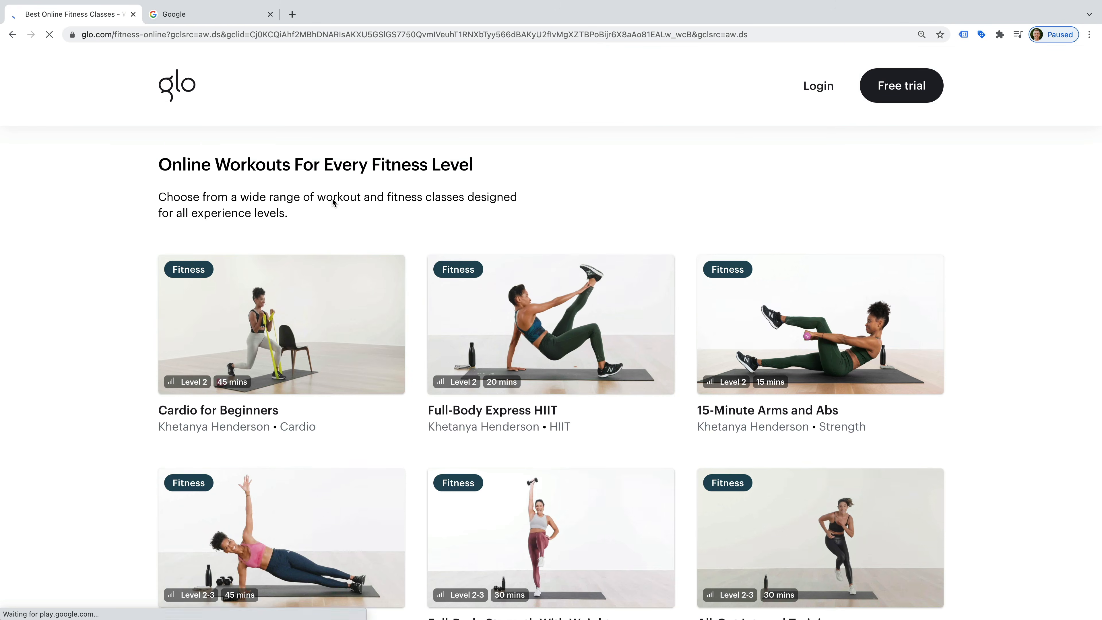
{"action": "scroll", "coordinate": [332, 197], "scroll_direction": "up", "scroll_amount": 8}
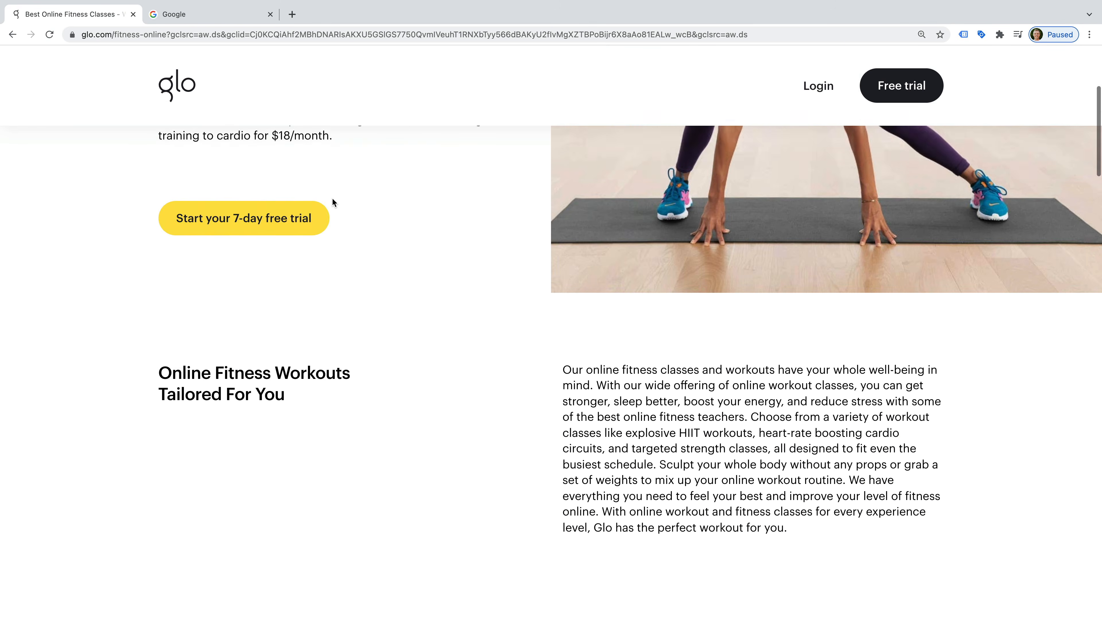
{"action": "scroll", "coordinate": [332, 199], "scroll_direction": "up", "scroll_amount": 5}
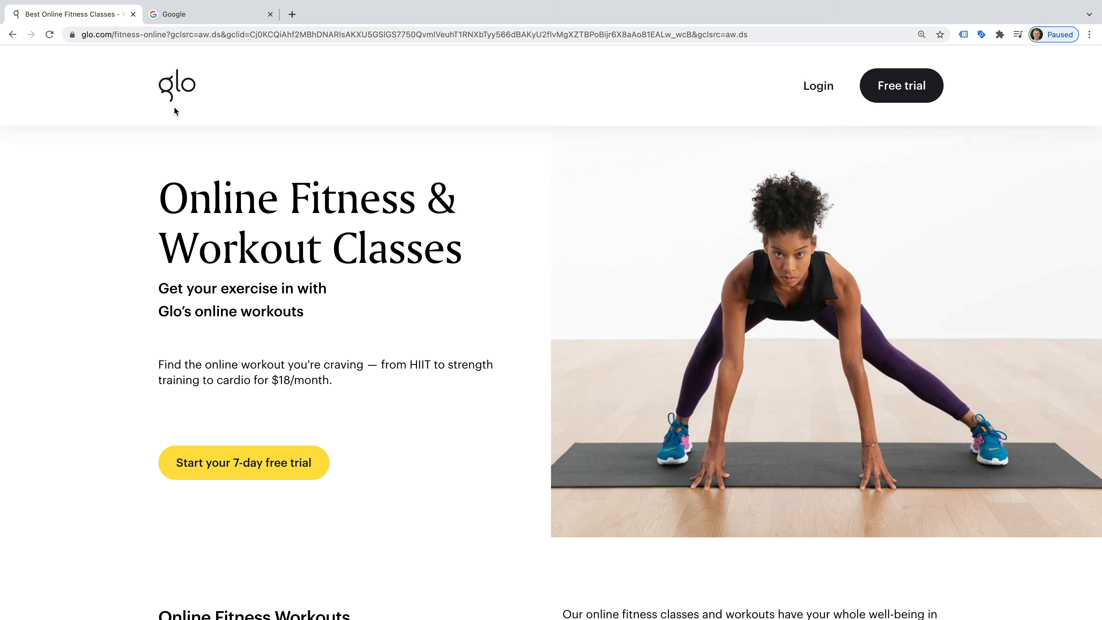
{"action": "left_click", "coordinate": [13, 35]}
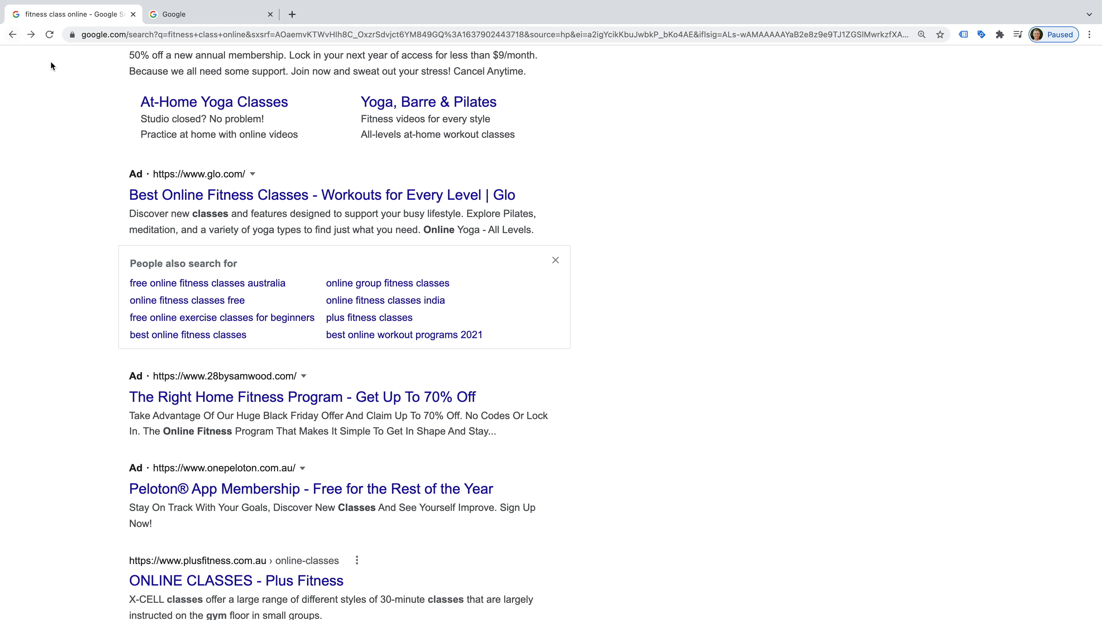
{"action": "scroll", "coordinate": [345, 152], "scroll_direction": "up", "scroll_amount": 4}
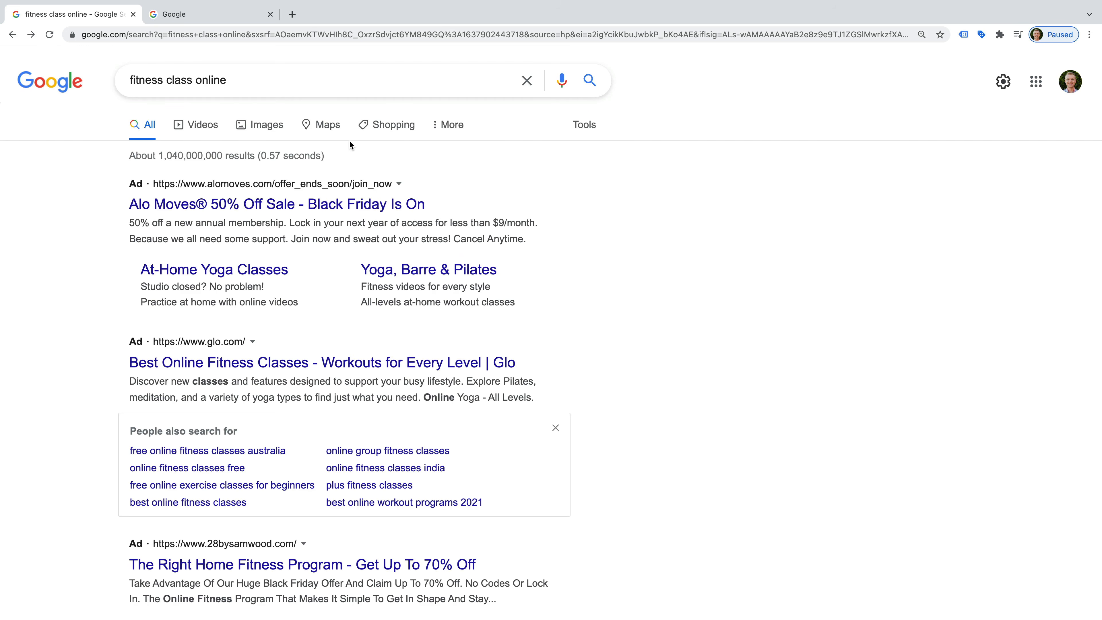
Load the Google Ads website, ads.google.com, in the second browser tab
{"action": "left_click", "coordinate": [219, 15]}
{"action": "left_click", "coordinate": [222, 36]}
{"action": "type", "text": "a"}
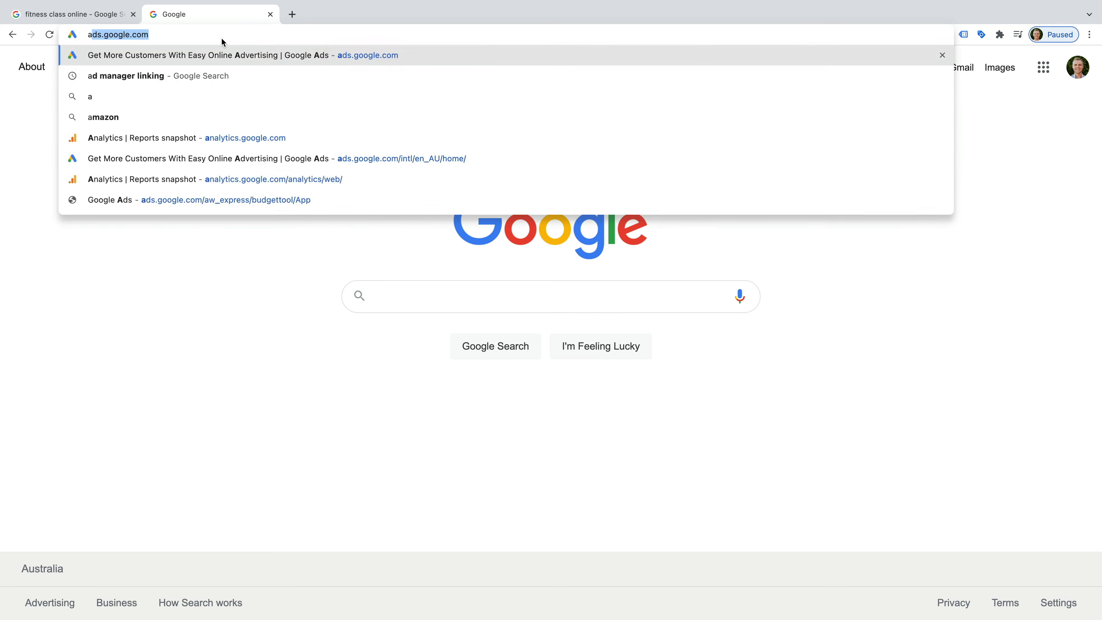
{"action": "type", "text": "ds"}
{"action": "key", "text": "Return"}
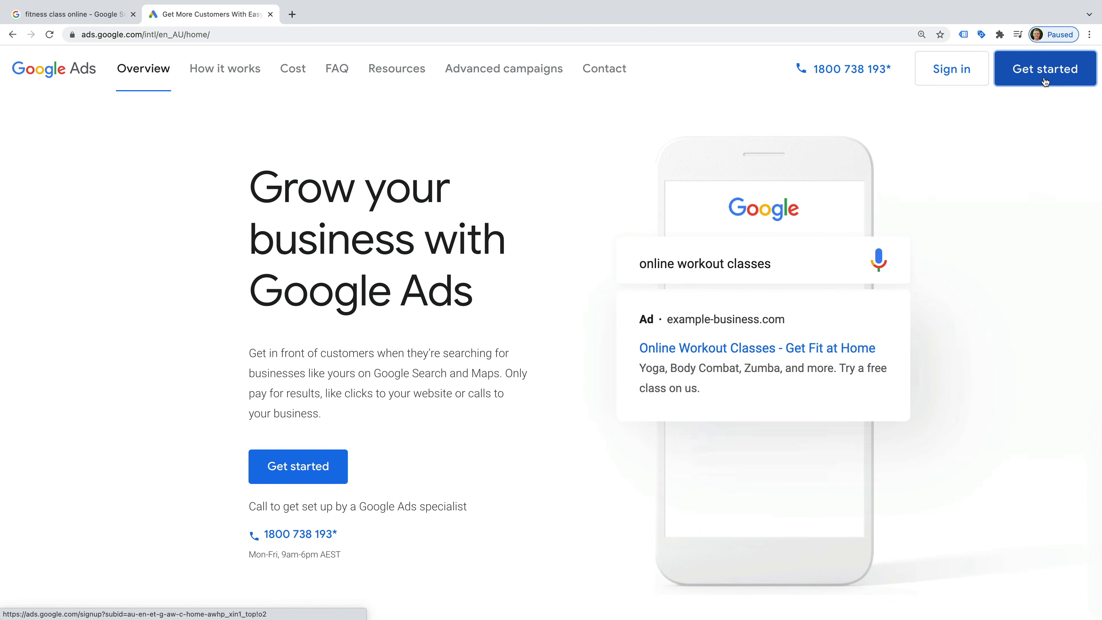
Start a new Google Ads account and switch the campaign setup to Expert Mode
{"action": "left_click", "coordinate": [1044, 81]}
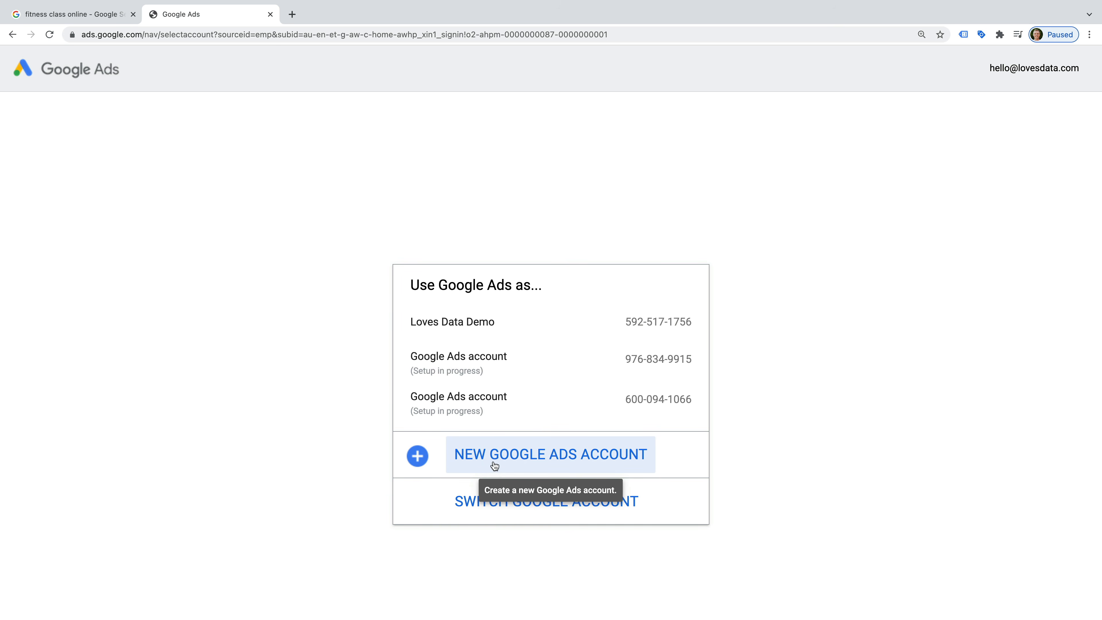
{"action": "left_click", "coordinate": [540, 463]}
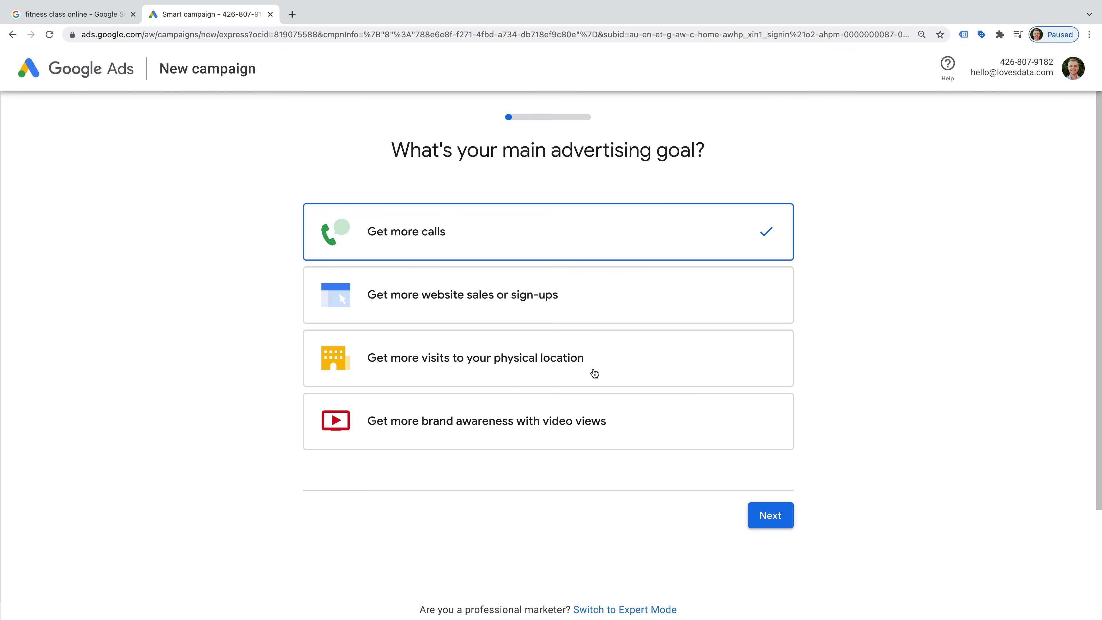
{"action": "left_click", "coordinate": [515, 375]}
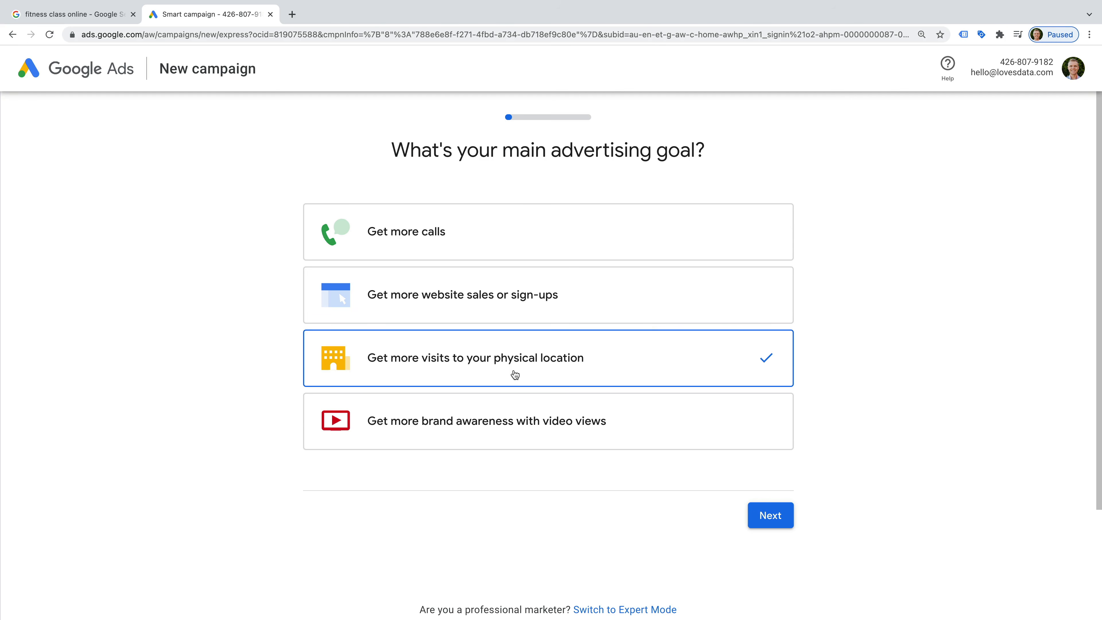
{"action": "scroll", "coordinate": [515, 375], "scroll_direction": "down", "scroll_amount": 3}
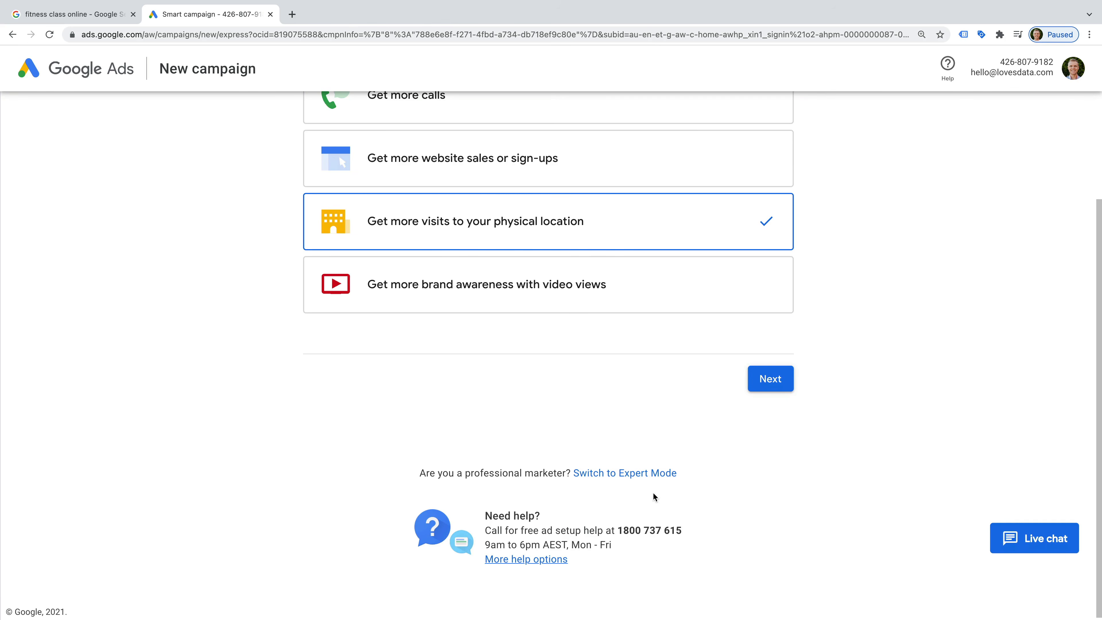
{"action": "left_click", "coordinate": [635, 475]}
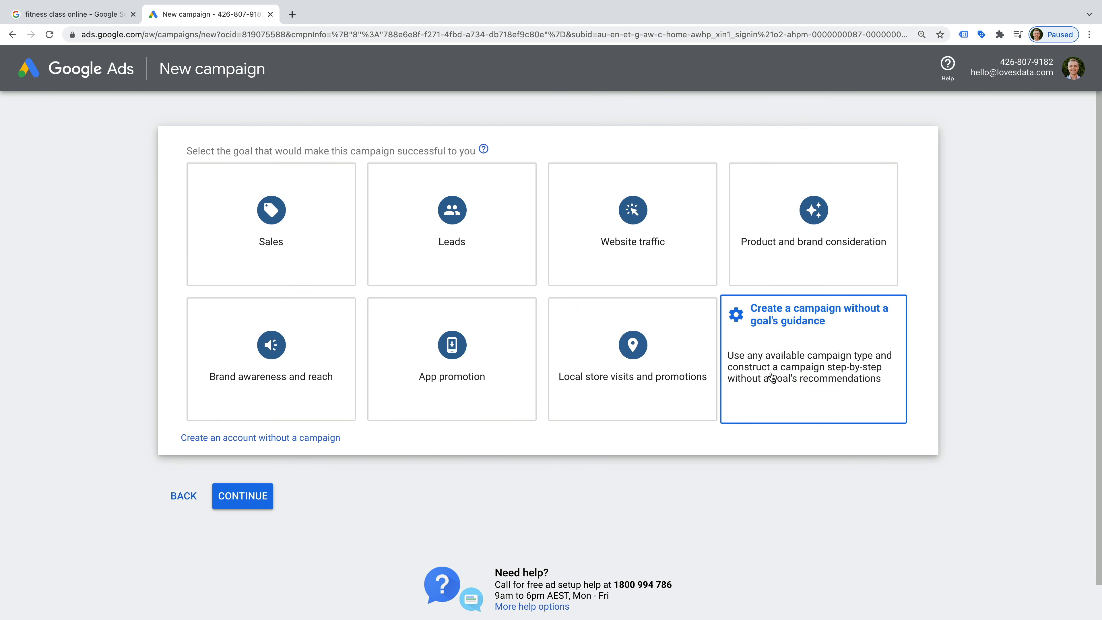
Choose to create a campaign without a goal's guidance and review the campaign types on offer
{"action": "left_click", "coordinate": [841, 328]}
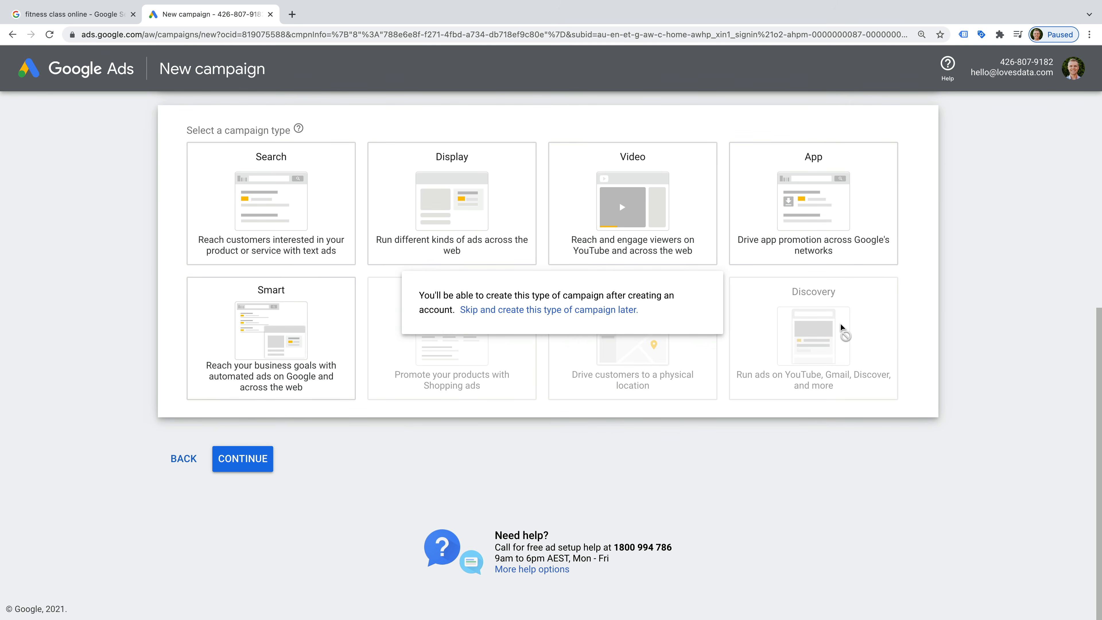
{"action": "left_click", "coordinate": [224, 232]}
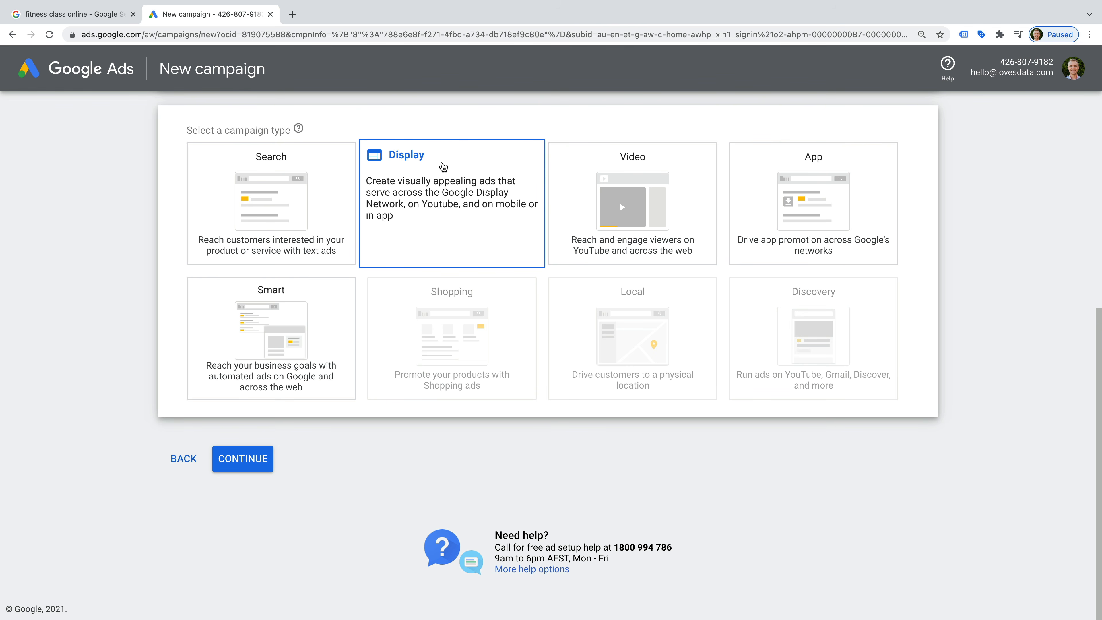
{"action": "left_click", "coordinate": [559, 178]}
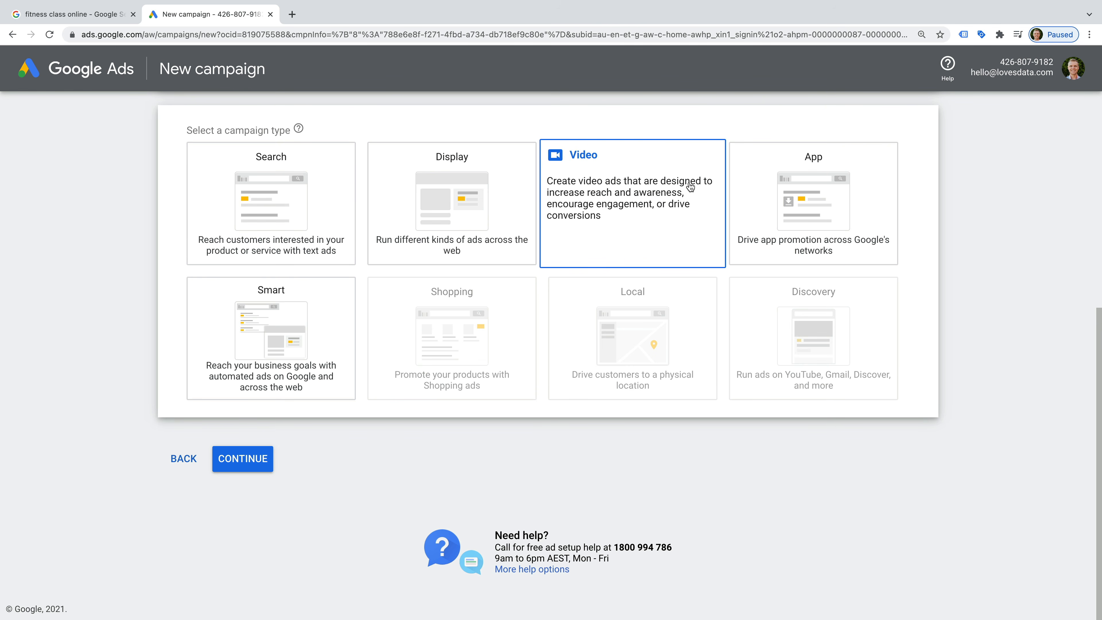
{"action": "left_click", "coordinate": [803, 183]}
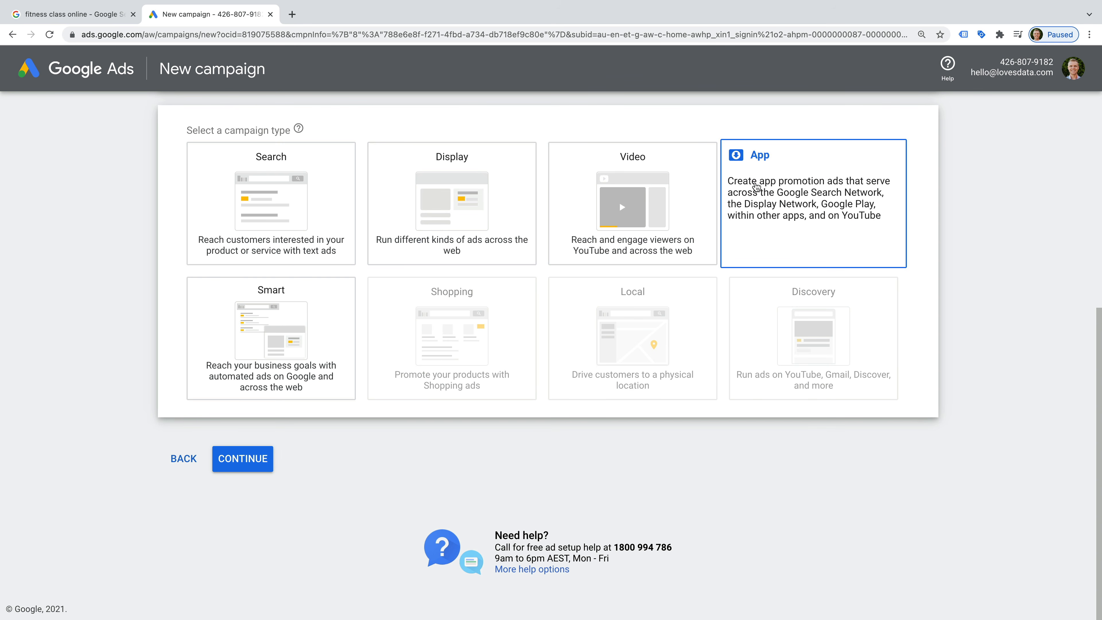
{"action": "mouse_move", "coordinate": [319, 318]}
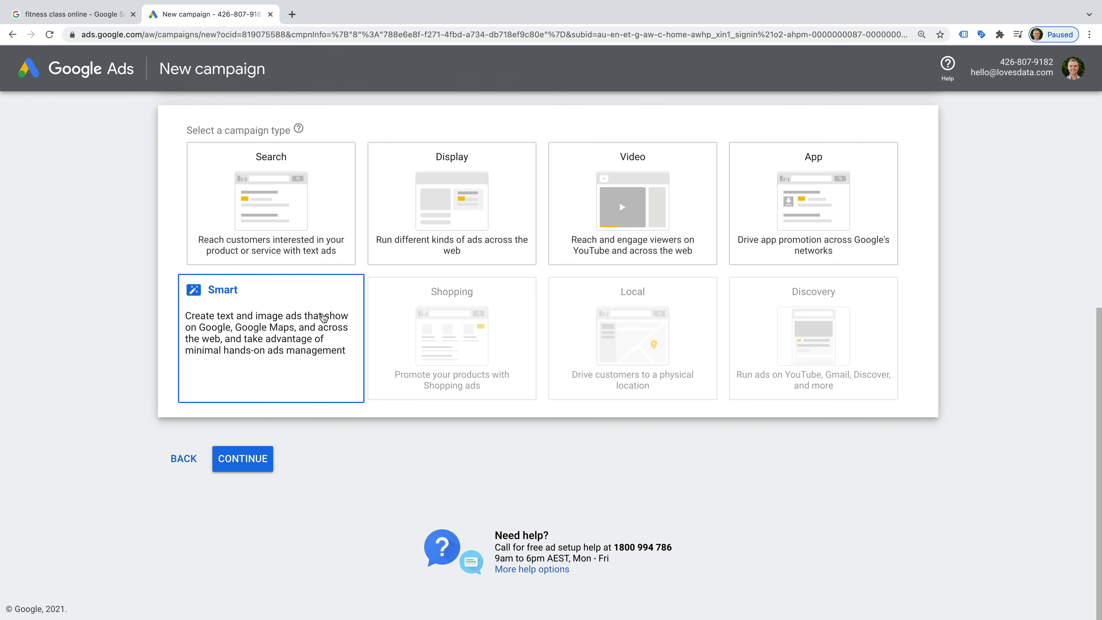
{"action": "mouse_move", "coordinate": [506, 316]}
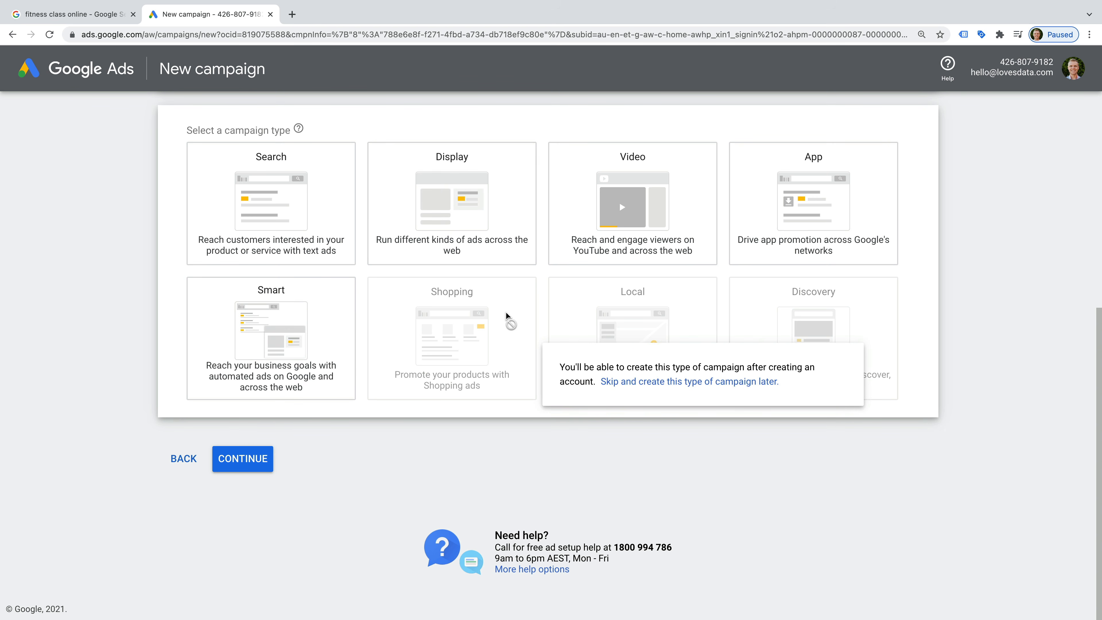
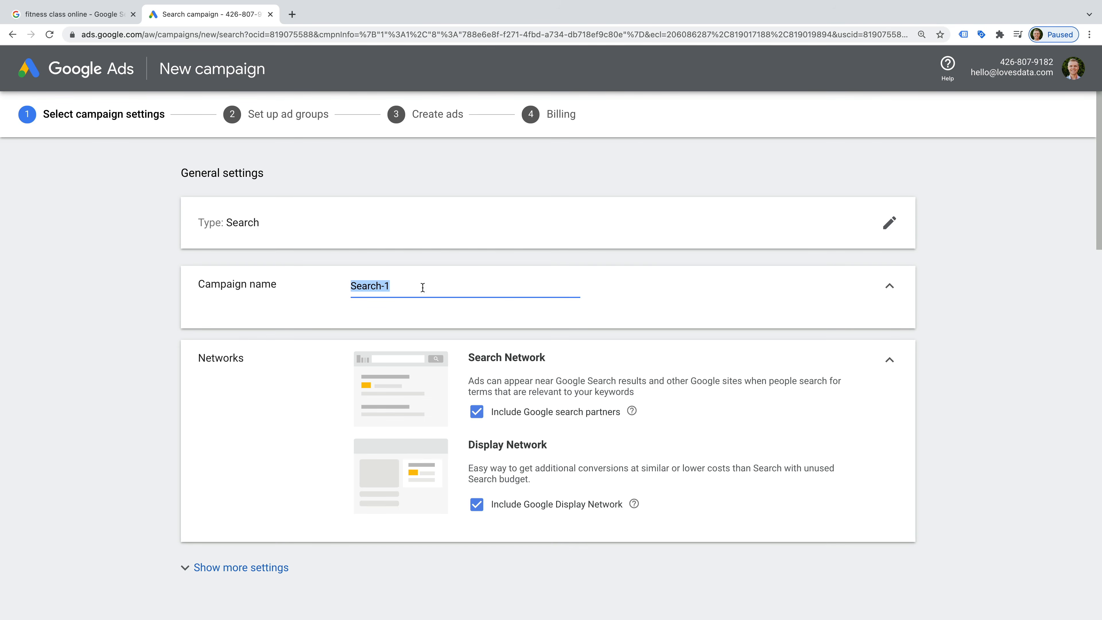
Name the campaign "Search | GA Glossary" and exclude Google search partners and the Google Display Network
{"action": "type", "text": "Search | GA Glossary"}
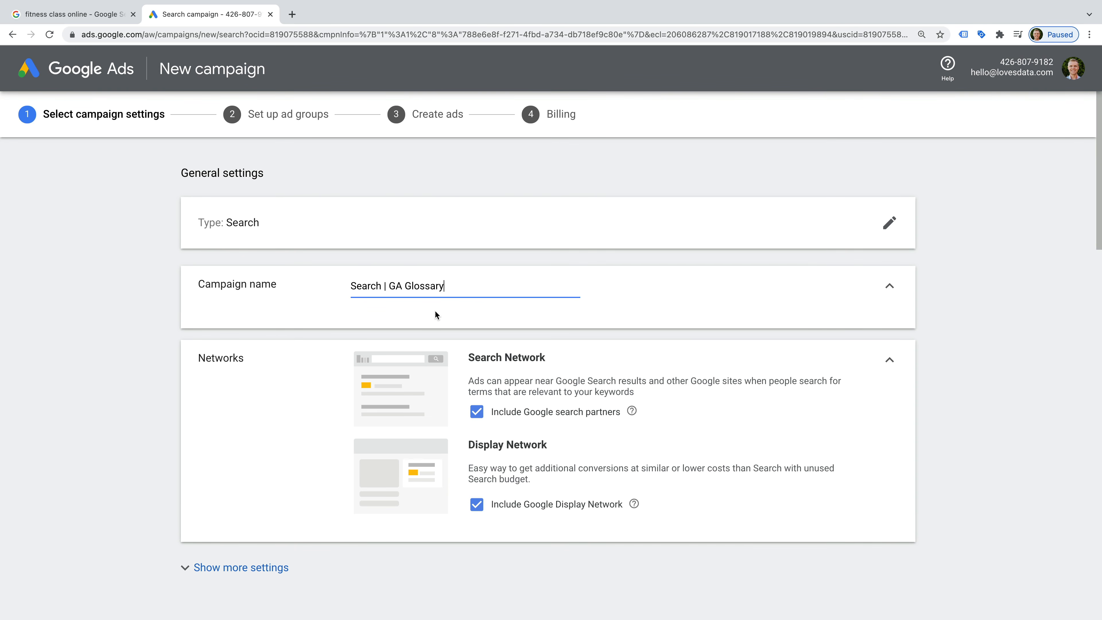
{"action": "scroll", "coordinate": [471, 334], "scroll_direction": "down", "scroll_amount": 1}
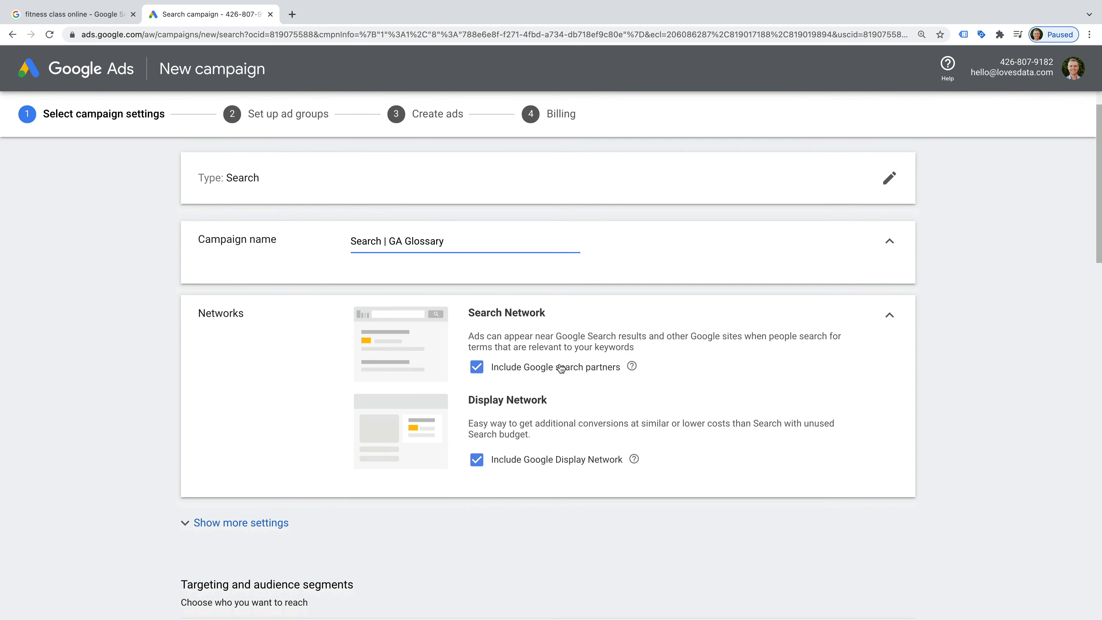
{"action": "left_click", "coordinate": [475, 371]}
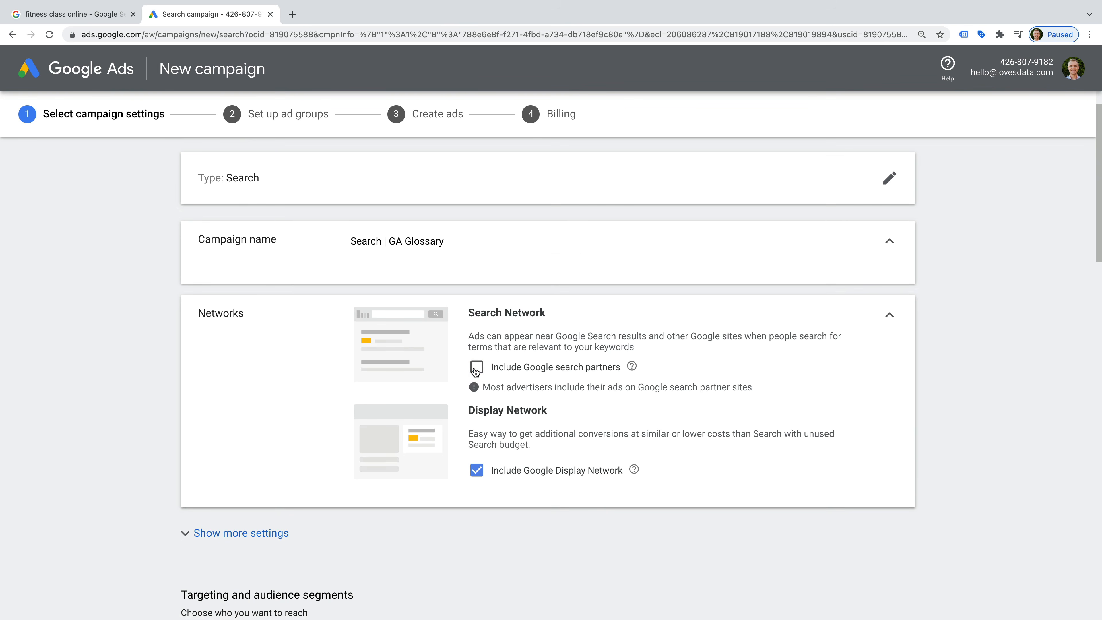
{"action": "left_click", "coordinate": [478, 471]}
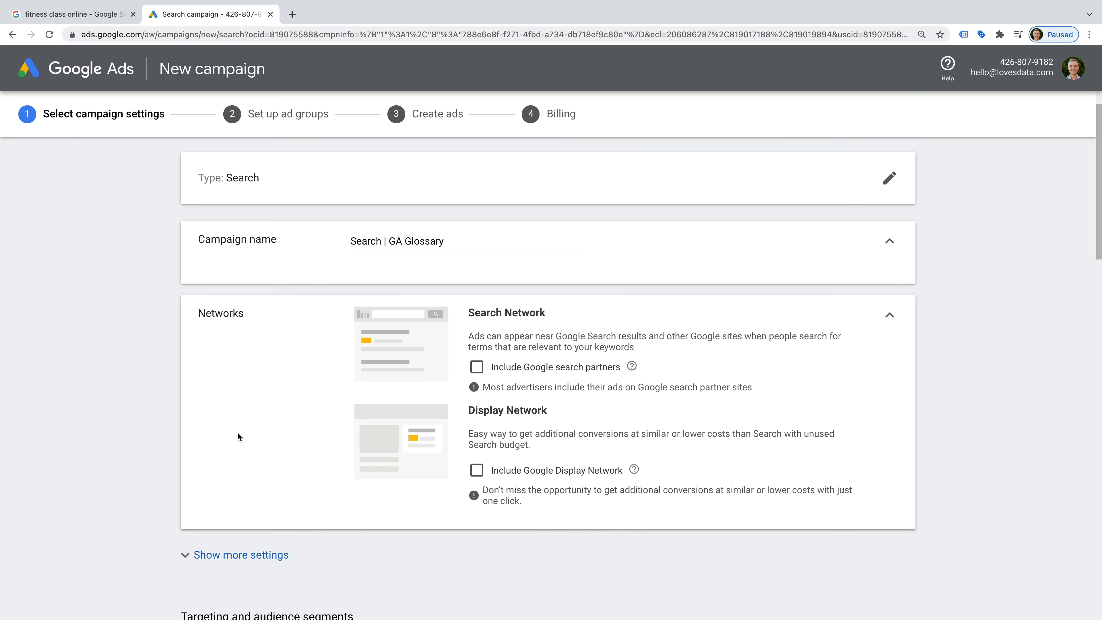
Reveal the additional campaign settings and review the start and end date options, including the start date calendar
{"action": "scroll", "coordinate": [238, 436], "scroll_direction": "down", "scroll_amount": 2}
{"action": "left_click", "coordinate": [241, 462]}
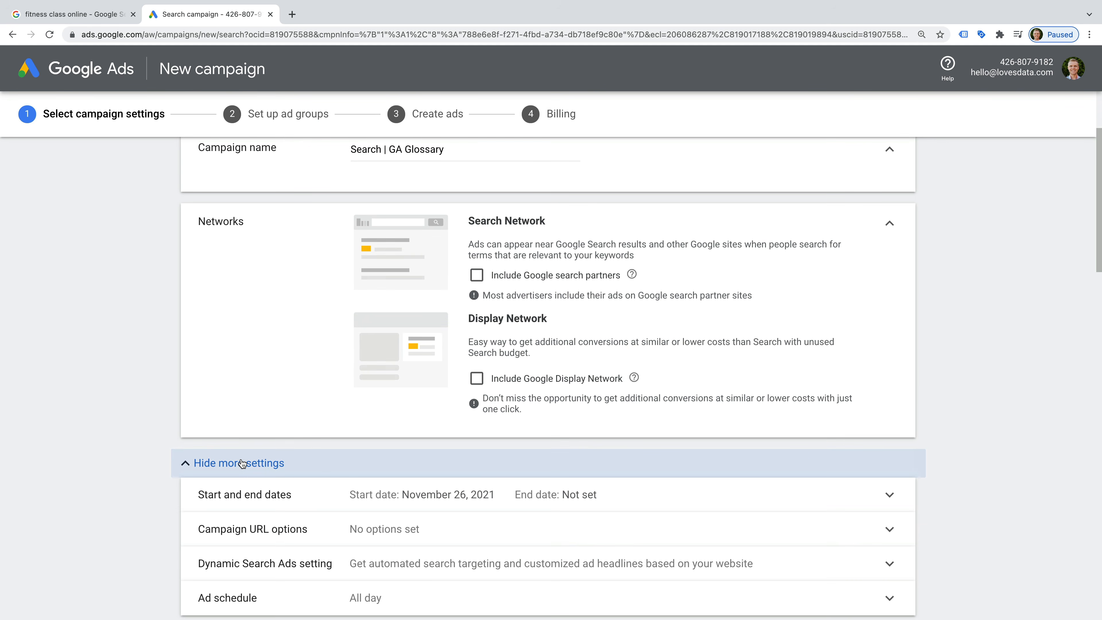
{"action": "scroll", "coordinate": [241, 461], "scroll_direction": "down", "scroll_amount": 2}
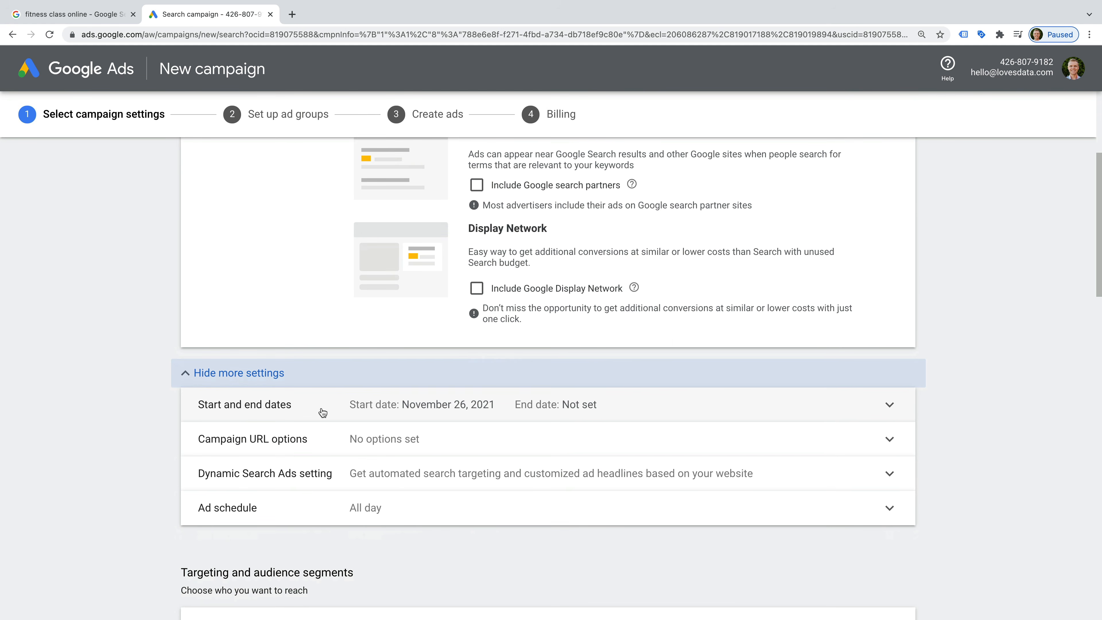
{"action": "left_click", "coordinate": [323, 413]}
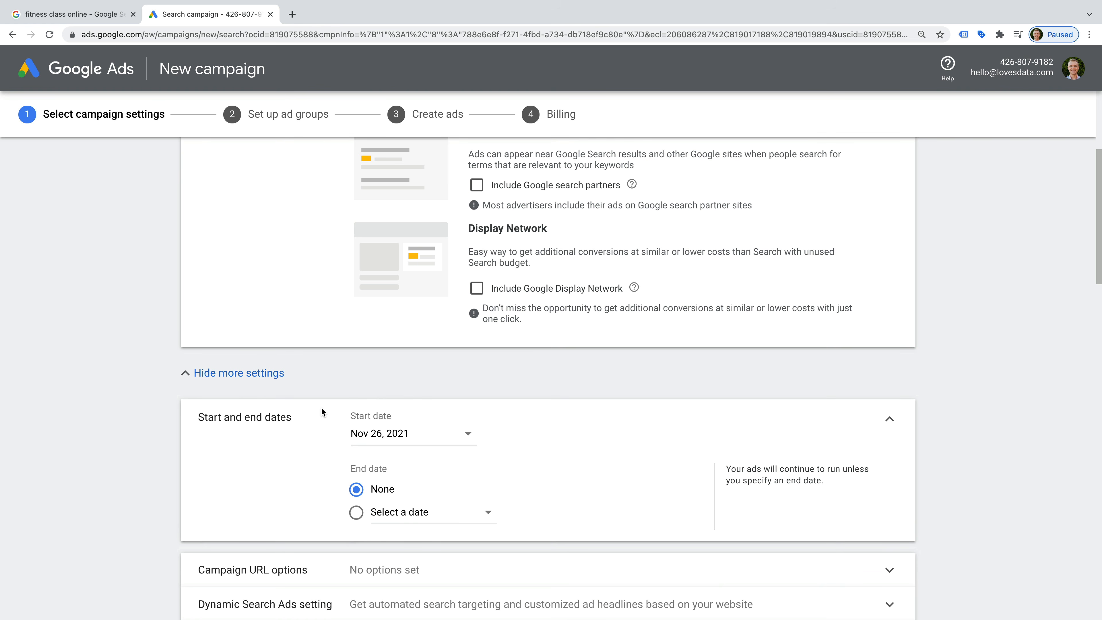
{"action": "scroll", "coordinate": [320, 441], "scroll_direction": "down", "scroll_amount": 2}
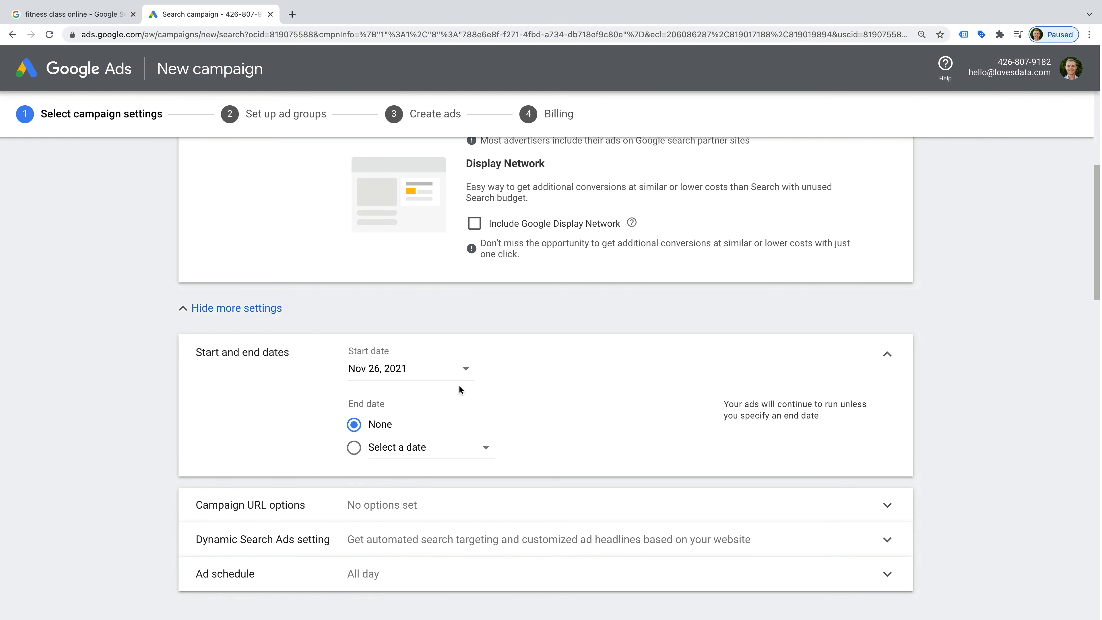
{"action": "left_click", "coordinate": [430, 373]}
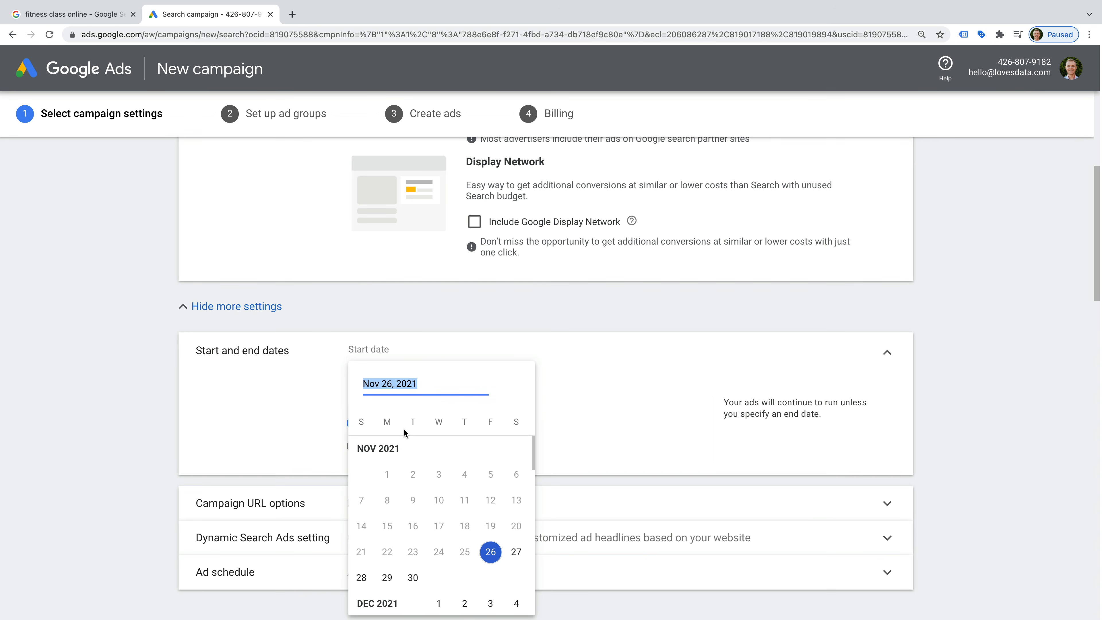
{"action": "left_click", "coordinate": [560, 383]}
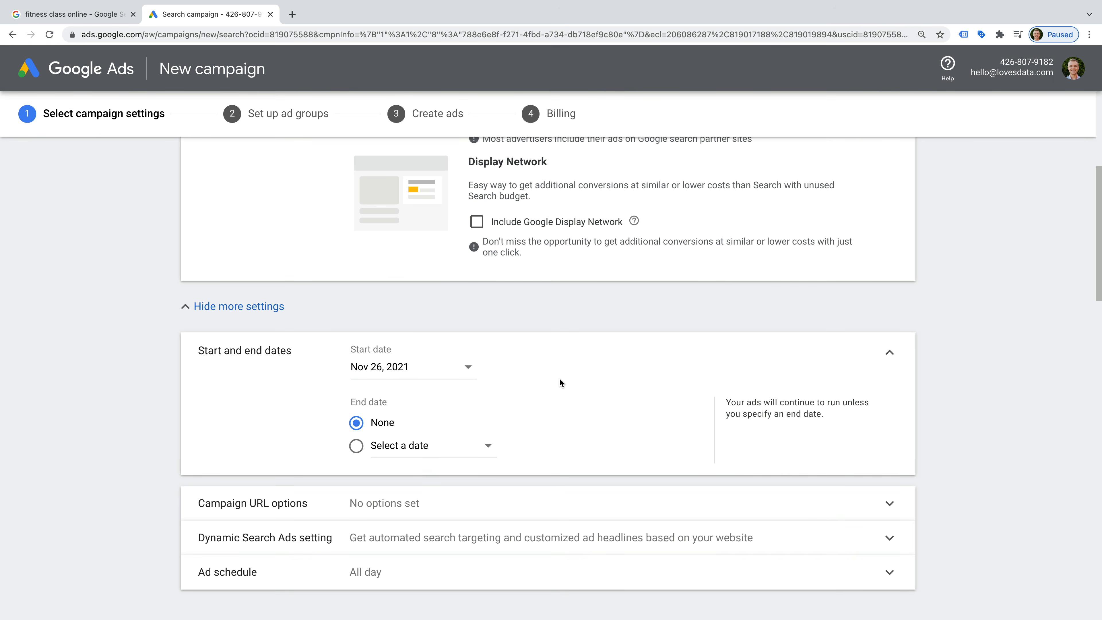
Show the Ad schedule settings and review the day options available for limiting when ads run
{"action": "scroll", "coordinate": [509, 428], "scroll_direction": "down", "scroll_amount": 3}
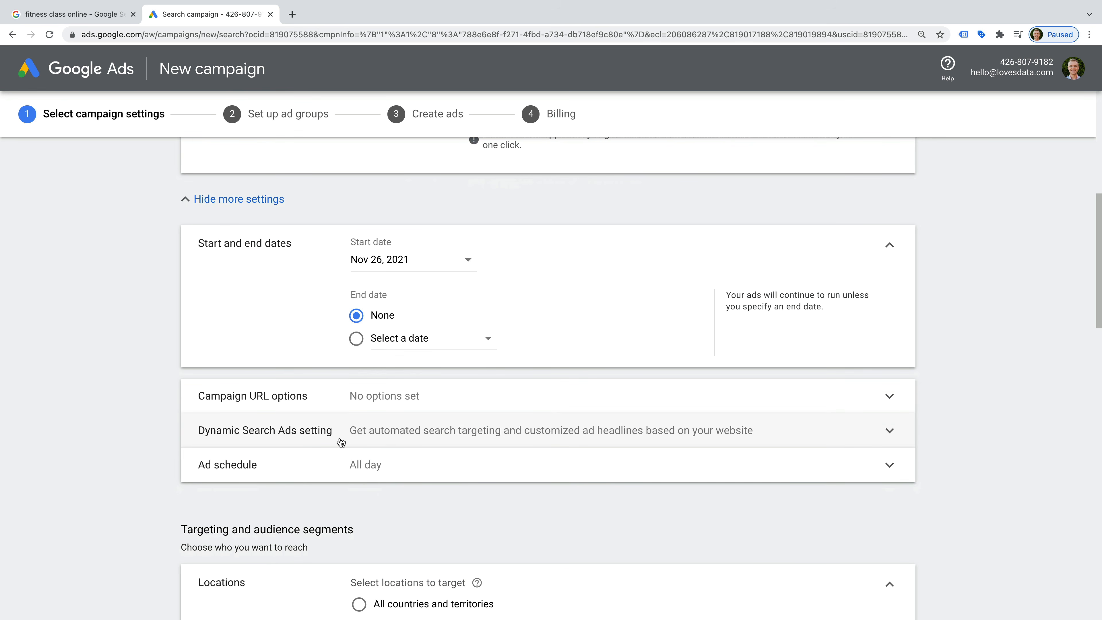
{"action": "left_click", "coordinate": [418, 465]}
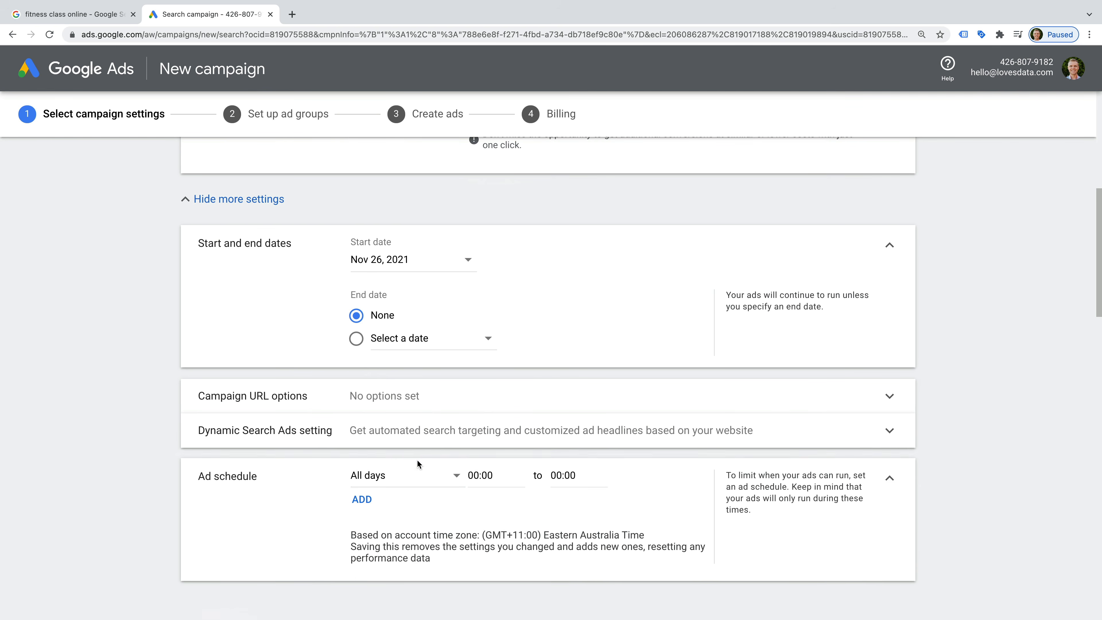
{"action": "scroll", "coordinate": [414, 434], "scroll_direction": "down", "scroll_amount": 3}
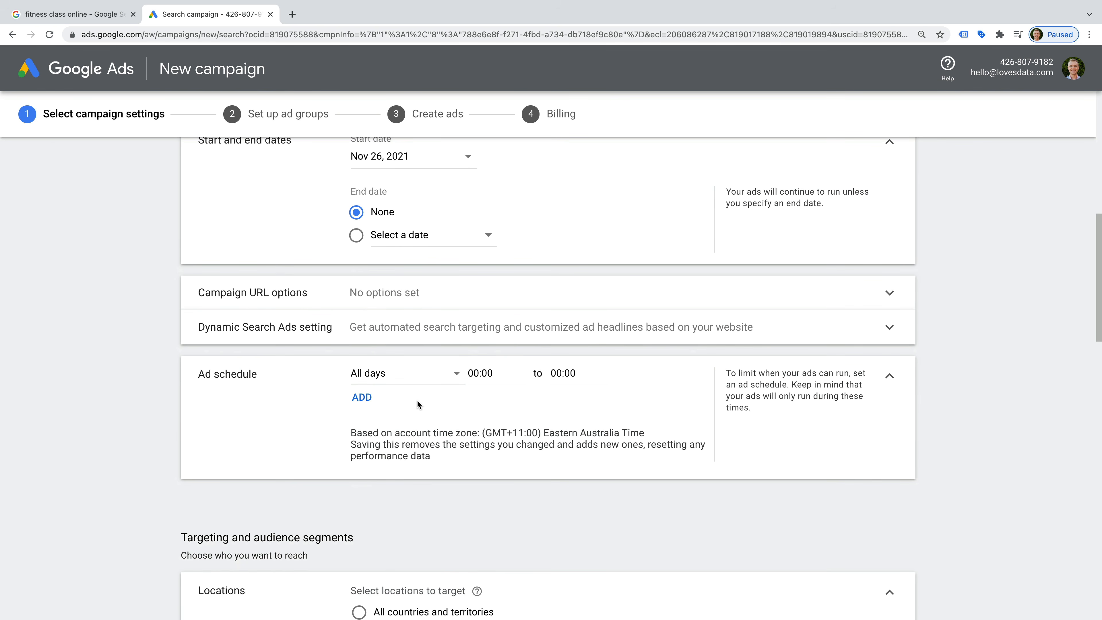
{"action": "left_click", "coordinate": [415, 382]}
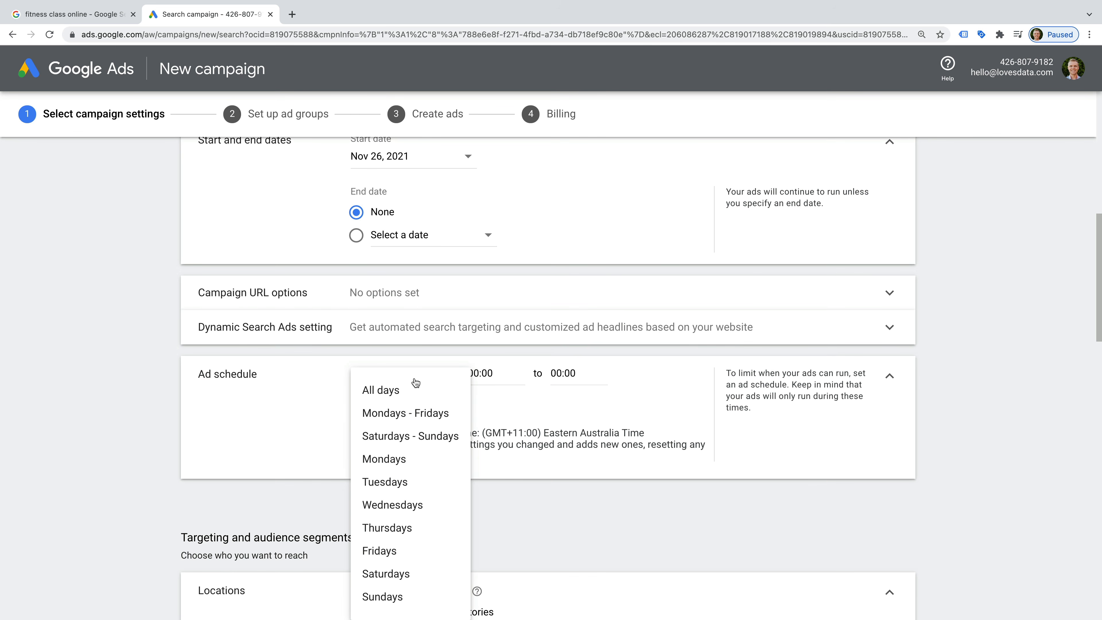
{"action": "left_click", "coordinate": [525, 406]}
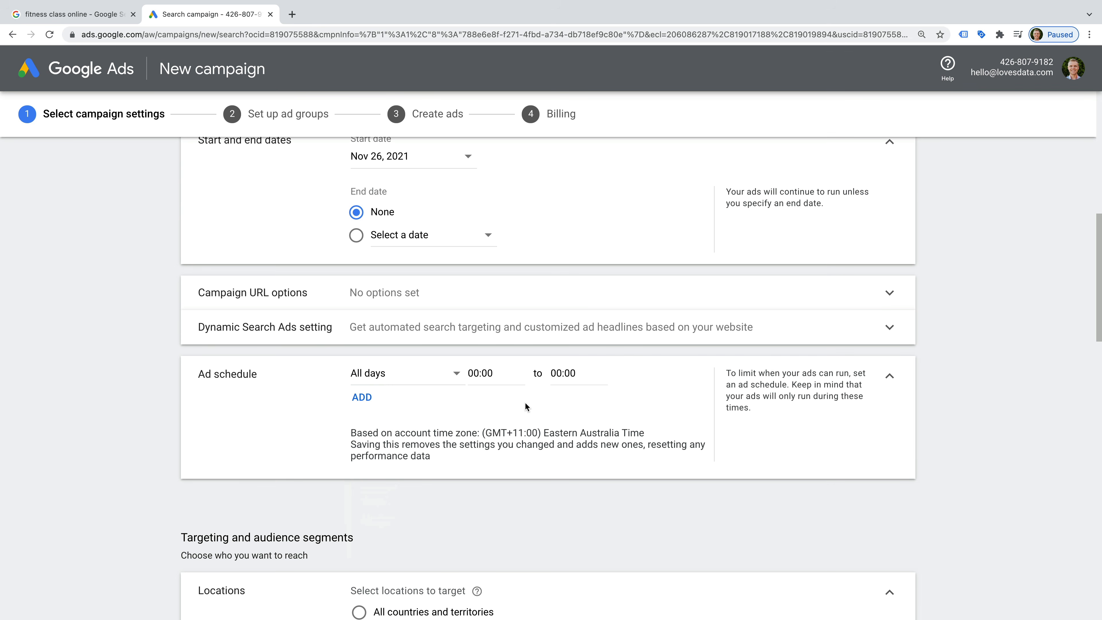
Set the campaign's targeted locations to the cities of Sydney, New South Wales and Melbourne, Victoria, Australia
{"action": "scroll", "coordinate": [525, 406], "scroll_direction": "down", "scroll_amount": 6}
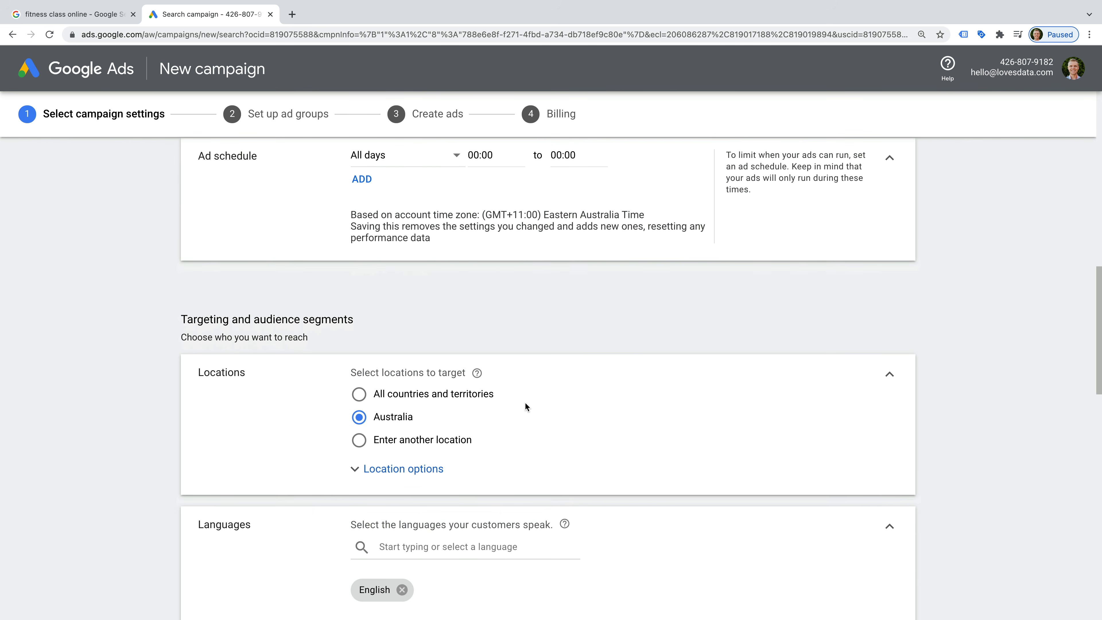
{"action": "scroll", "coordinate": [525, 407], "scroll_direction": "down", "scroll_amount": 1}
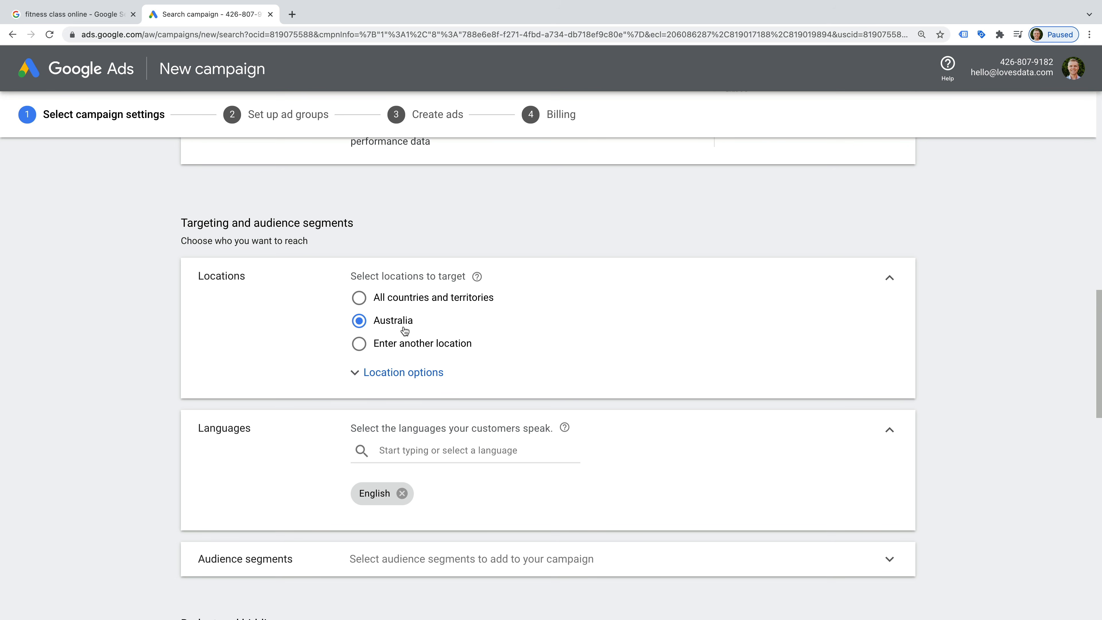
{"action": "left_click", "coordinate": [359, 299]}
{"action": "left_click", "coordinate": [359, 343]}
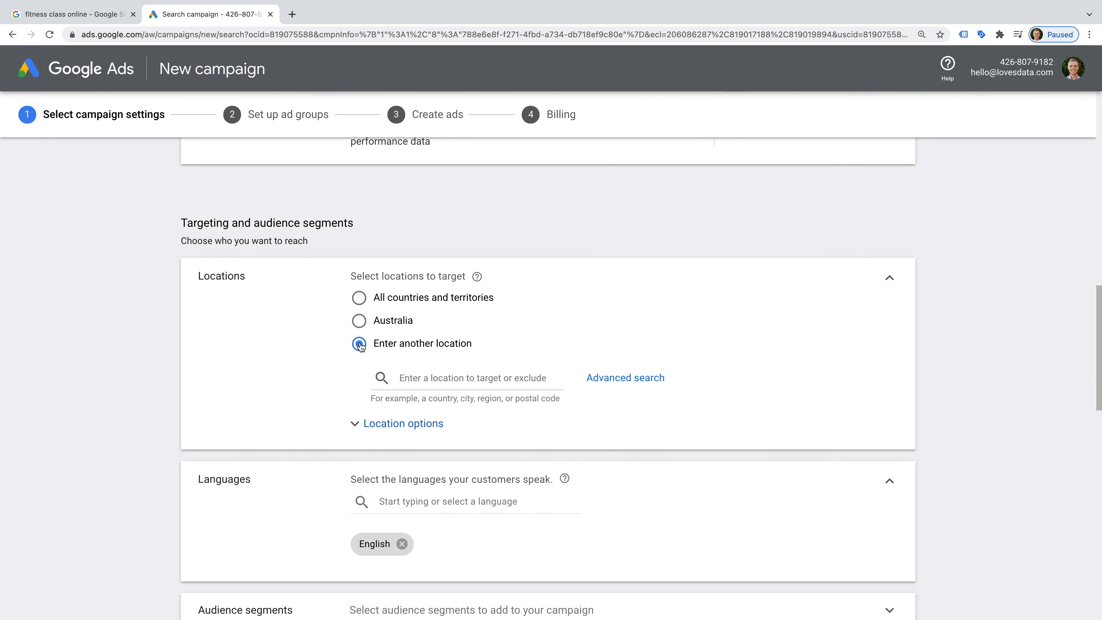
{"action": "left_click", "coordinate": [431, 382]}
{"action": "type", "text": "Sydney"}
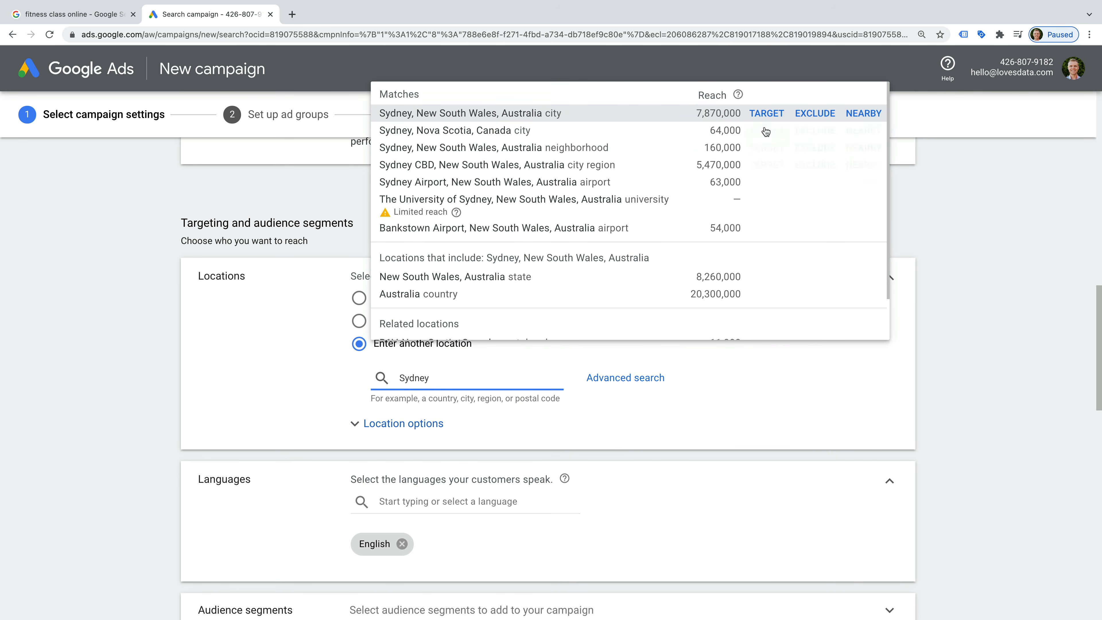
{"action": "left_click", "coordinate": [767, 113]}
{"action": "left_click", "coordinate": [416, 441]}
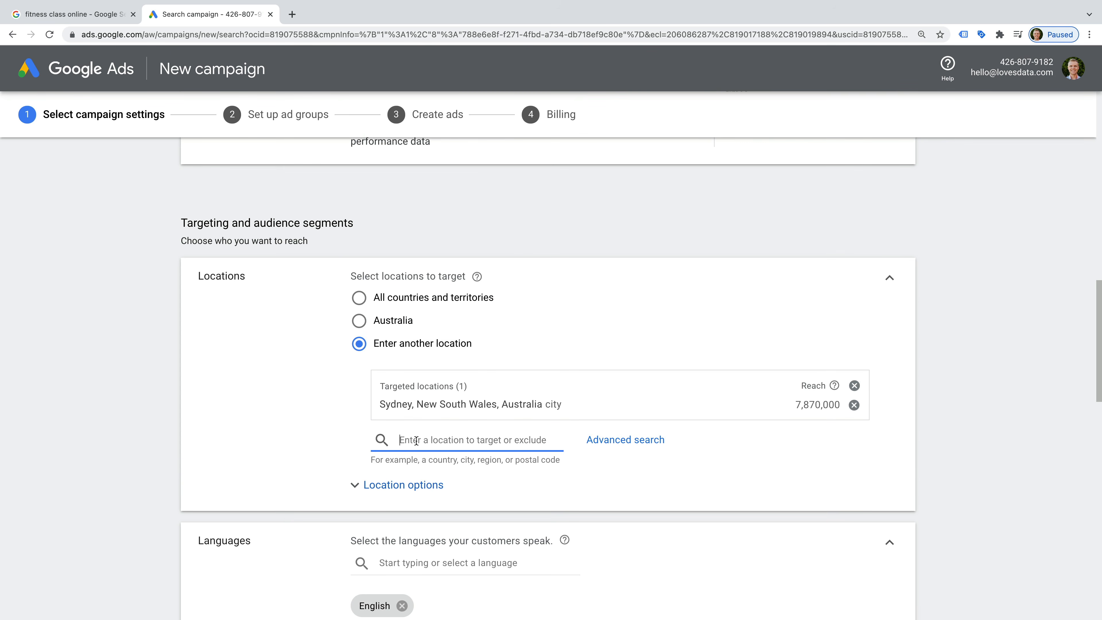
{"action": "type", "text": "melbourne"}
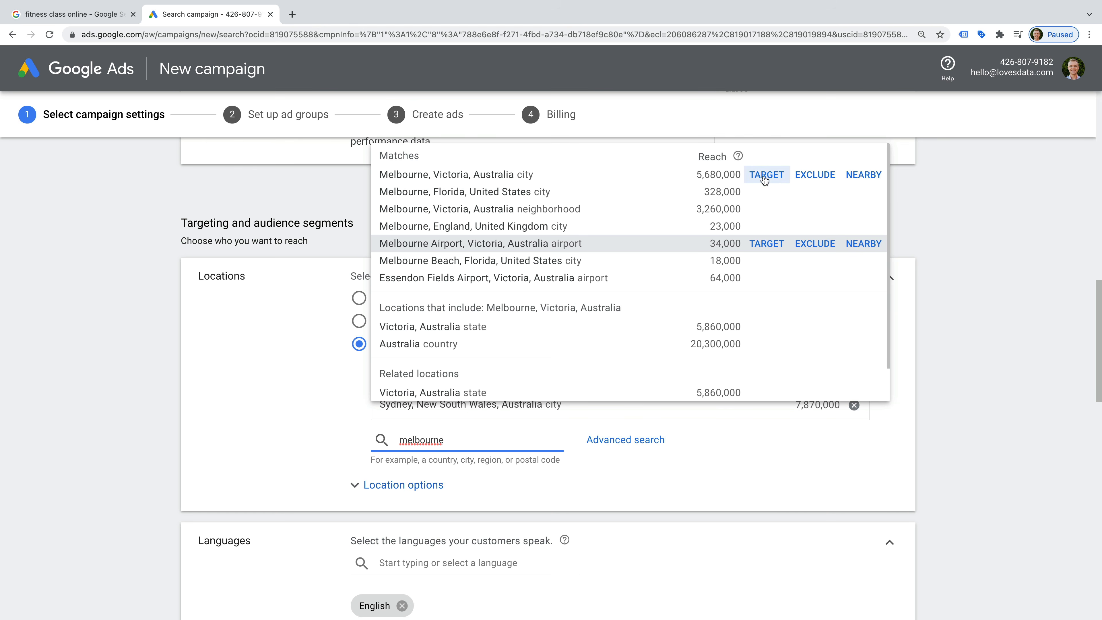
{"action": "left_click", "coordinate": [776, 175]}
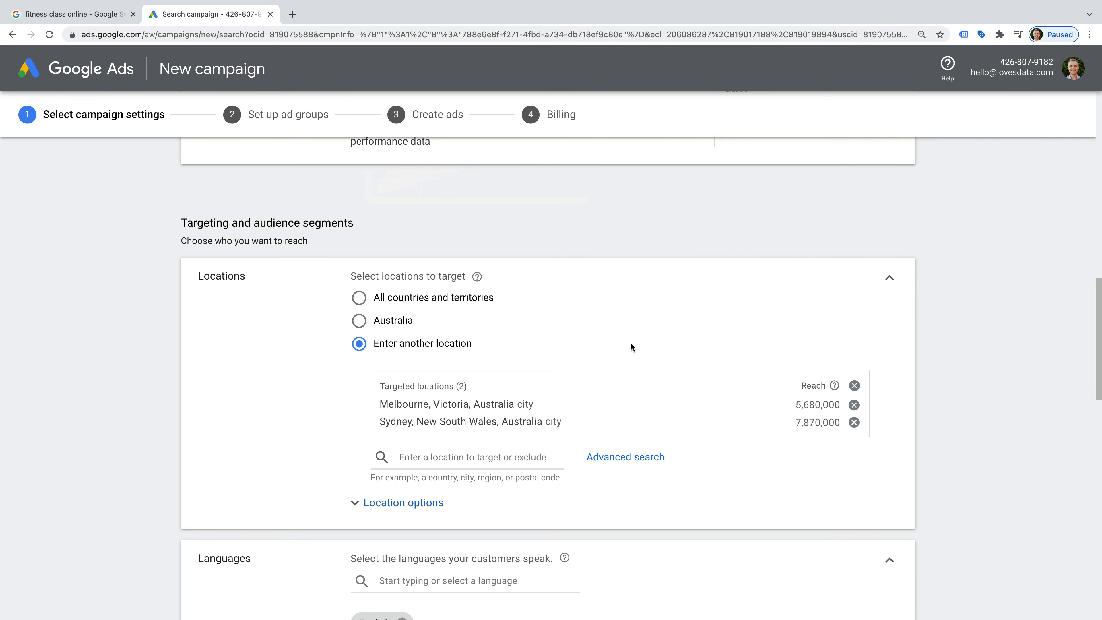
In the location options, set the target to "Presence: People in or regularly in your targeted locations"
{"action": "scroll", "coordinate": [631, 342], "scroll_direction": "down", "scroll_amount": 3}
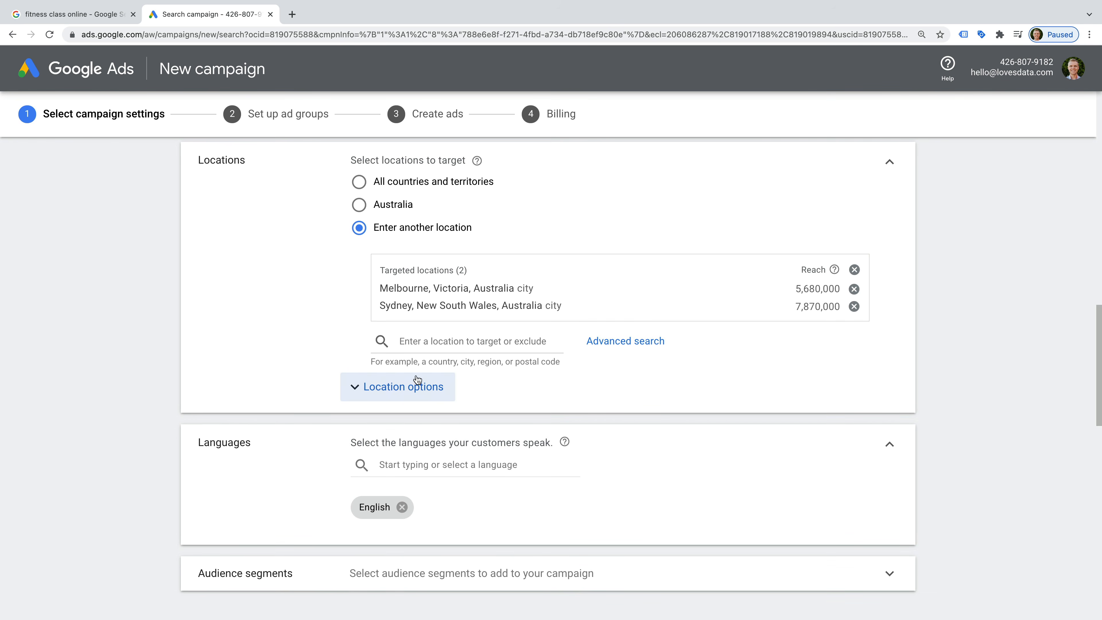
{"action": "left_click", "coordinate": [442, 385]}
{"action": "scroll", "coordinate": [497, 380], "scroll_direction": "down", "scroll_amount": 3}
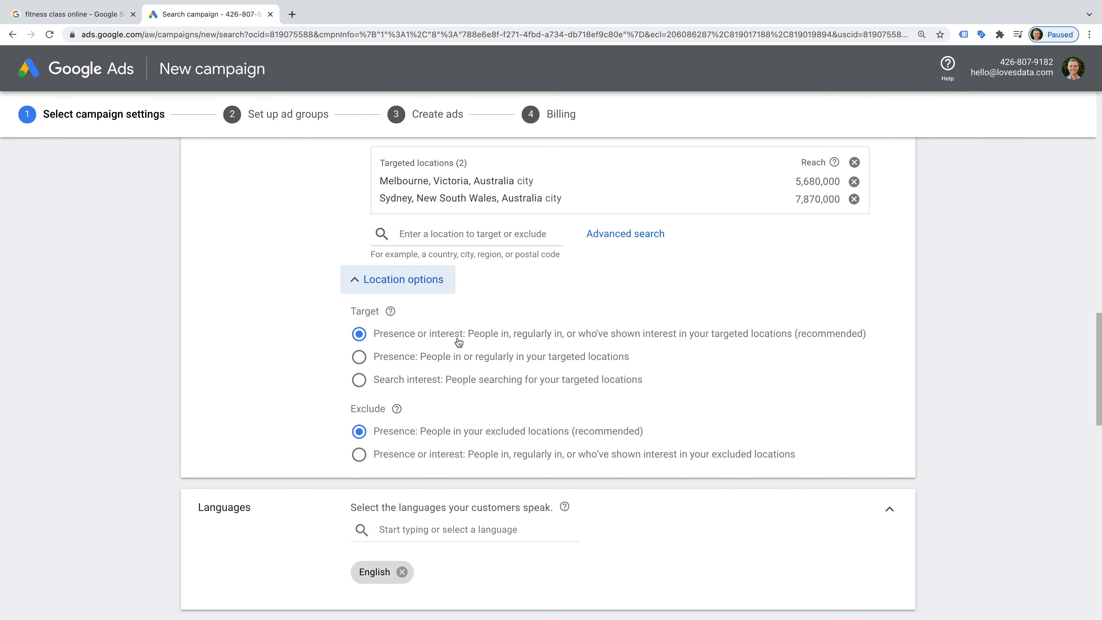
{"action": "left_click", "coordinate": [406, 363]}
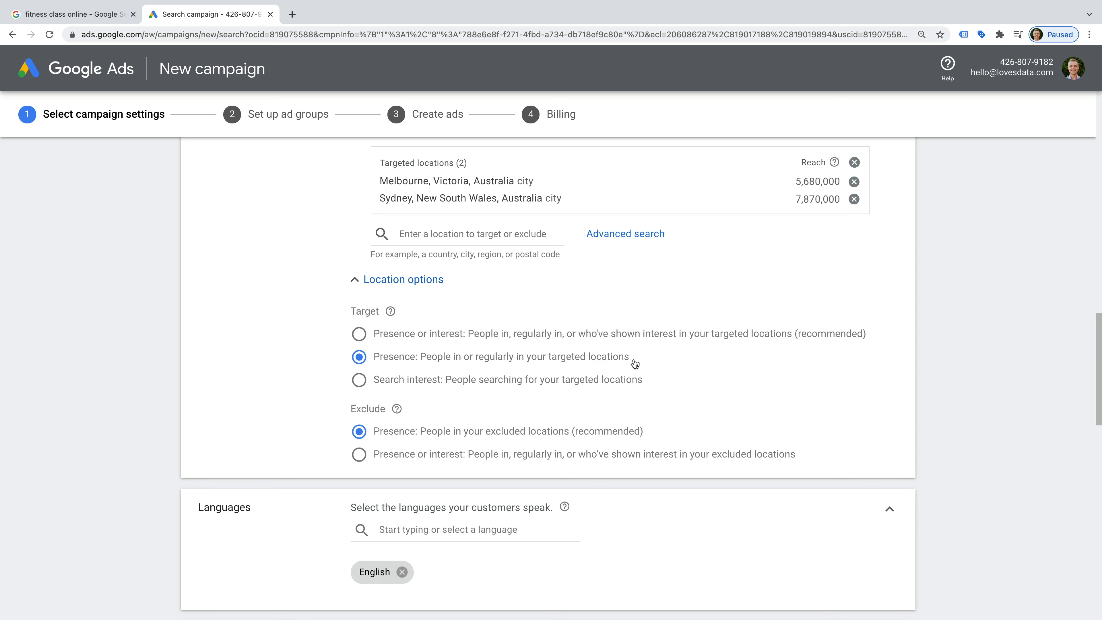
Review the campaign language and browse the categories of audience segments that can be added
{"action": "scroll", "coordinate": [635, 364], "scroll_direction": "down", "scroll_amount": 4}
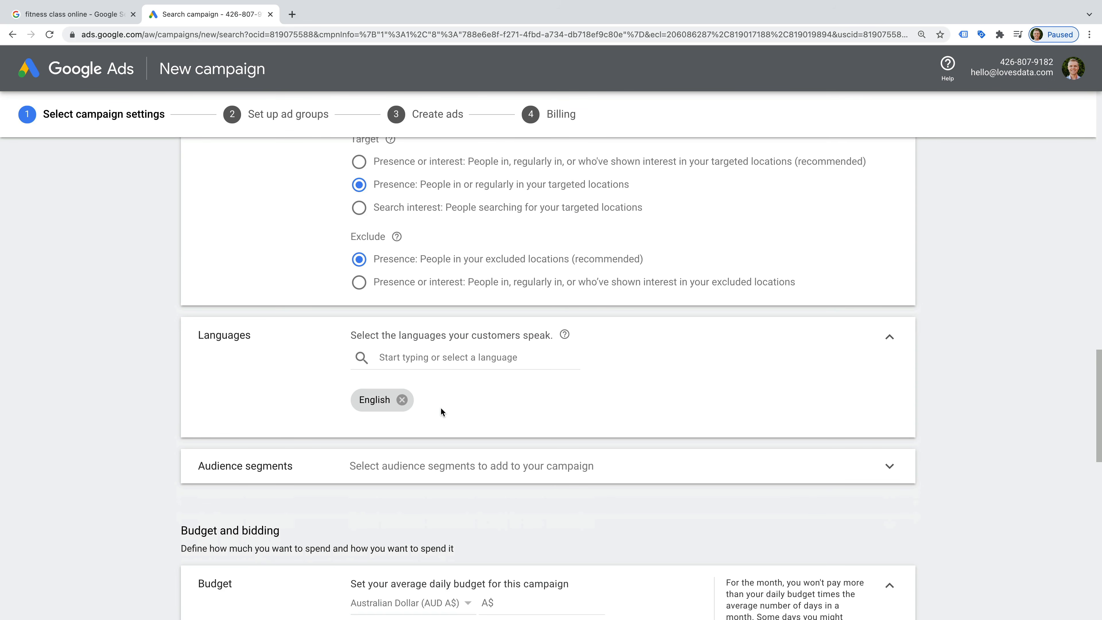
{"action": "scroll", "coordinate": [441, 411], "scroll_direction": "down", "scroll_amount": 2}
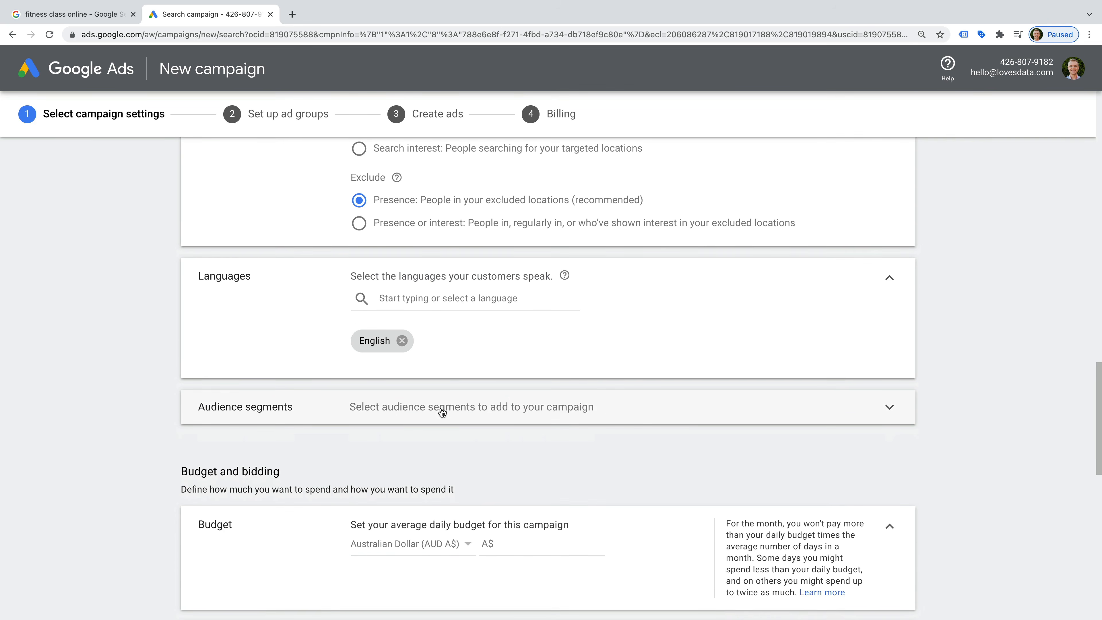
{"action": "left_click", "coordinate": [607, 411]}
{"action": "scroll", "coordinate": [607, 409], "scroll_direction": "down", "scroll_amount": 5}
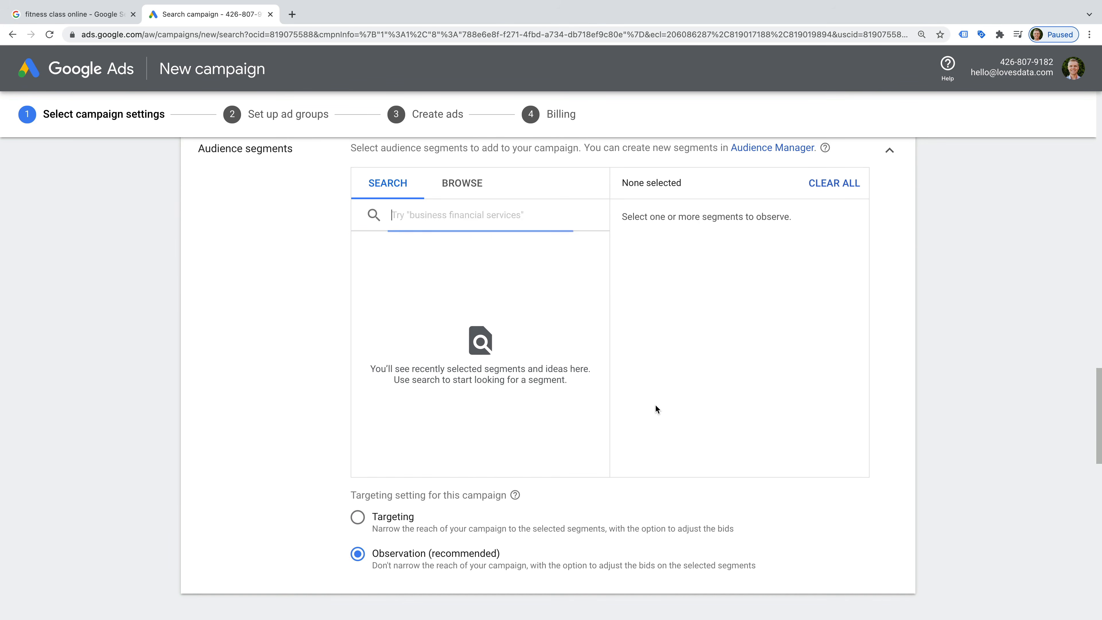
{"action": "left_click", "coordinate": [472, 194]}
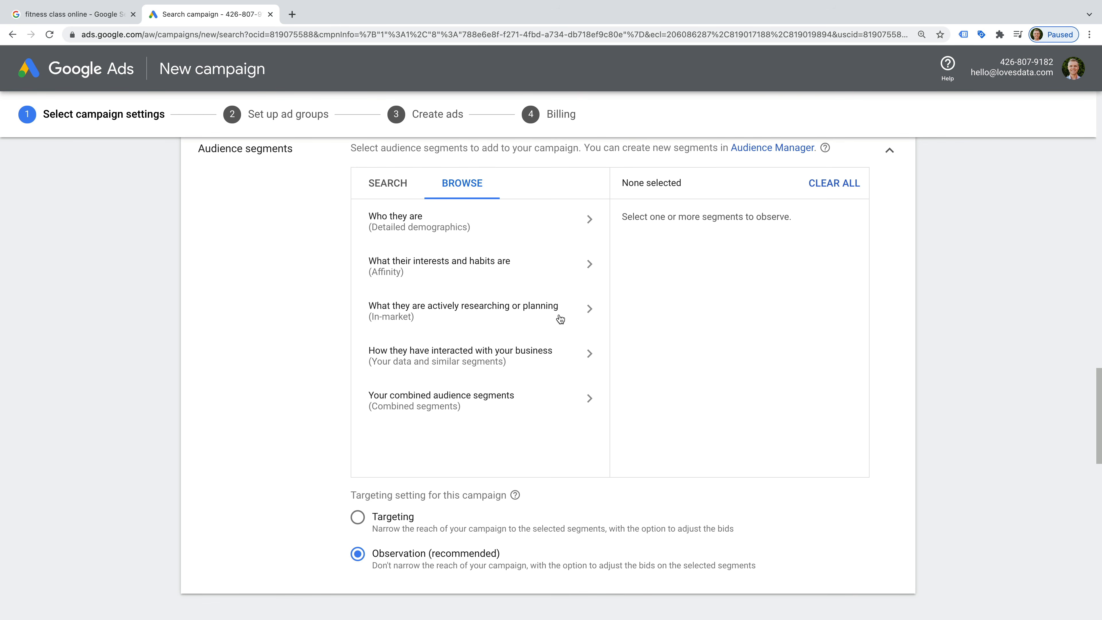
Choose Australian Dollar (AUD A$) as the currency for the campaign budget
{"action": "scroll", "coordinate": [560, 319], "scroll_direction": "down", "scroll_amount": 10}
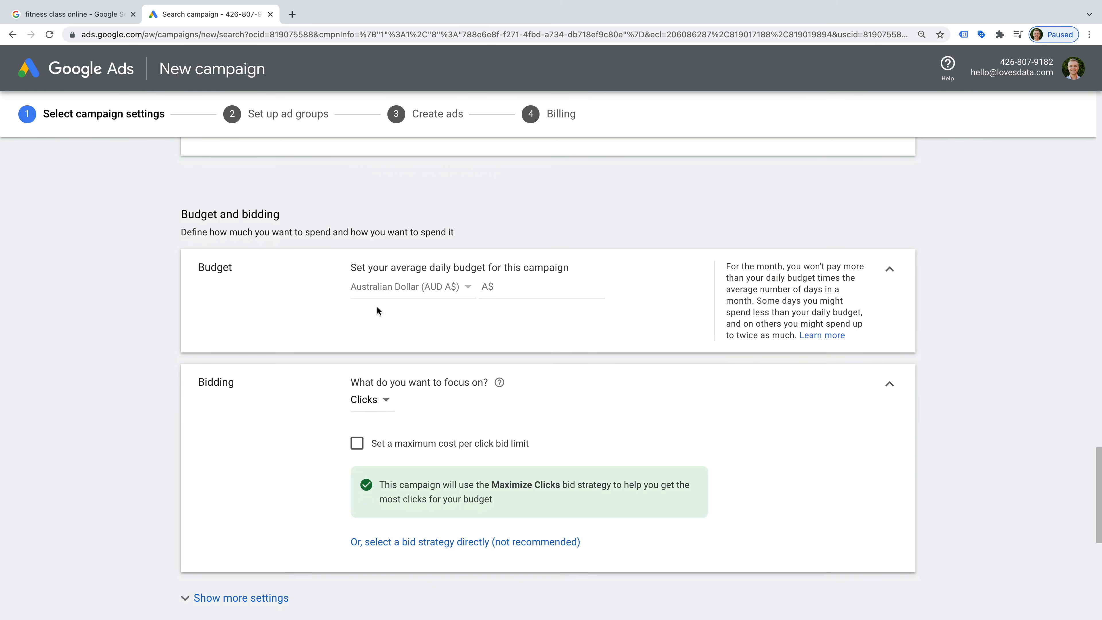
{"action": "left_click", "coordinate": [439, 289]}
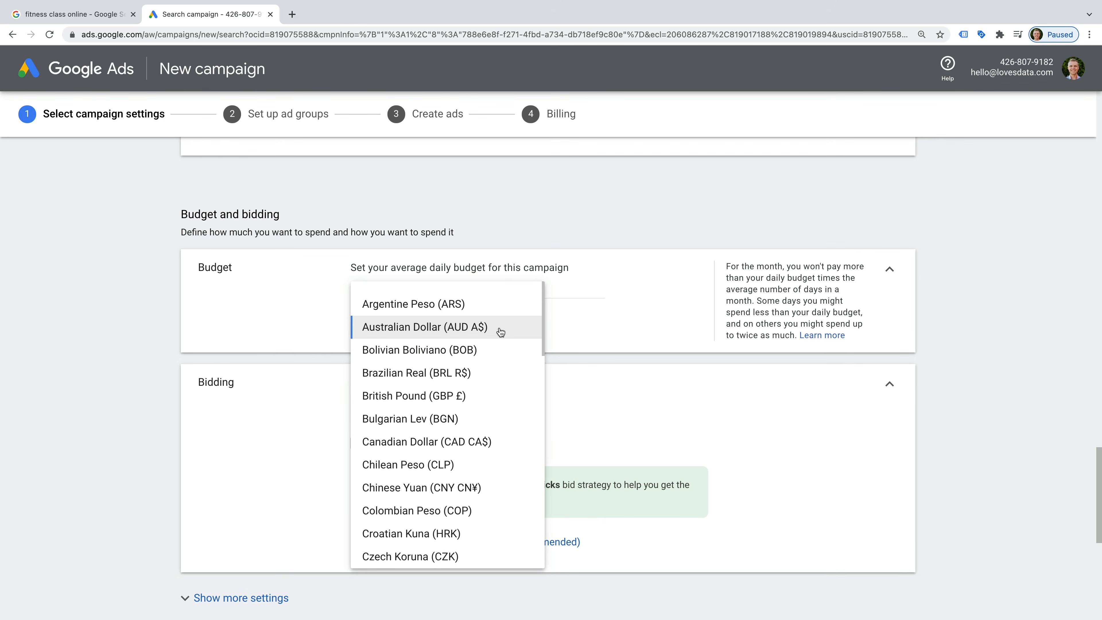
{"action": "left_click", "coordinate": [440, 333]}
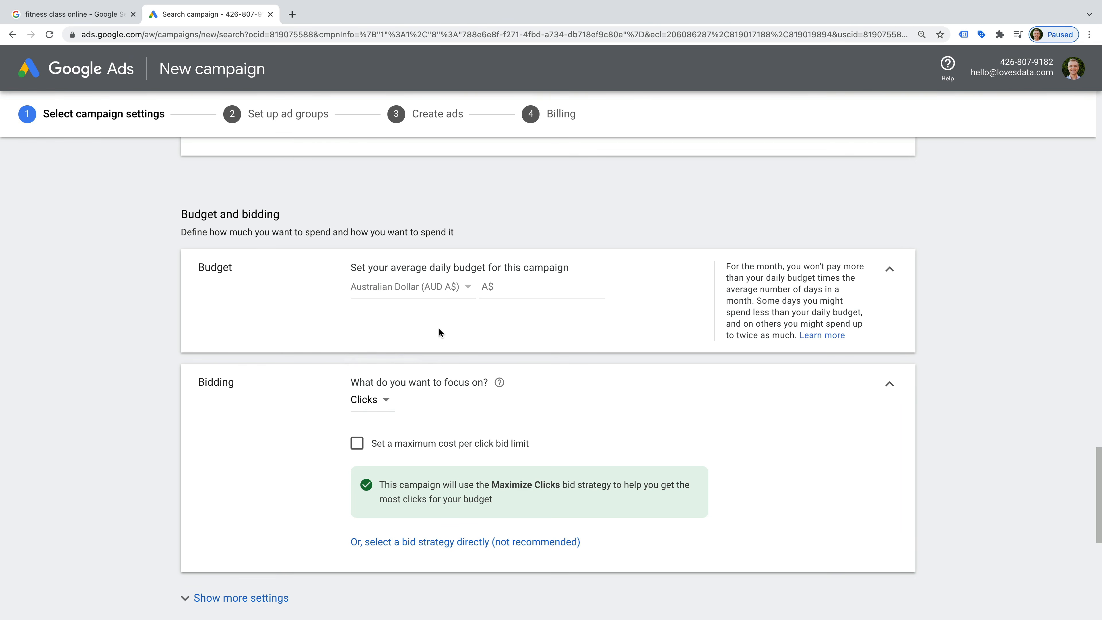
Try an average daily budget of A$100 for the campaign
{"action": "left_click", "coordinate": [504, 284]}
{"action": "type", "text": "100"}
{"action": "left_click", "coordinate": [522, 308]}
Set the campaign's average daily budget to A$10.00
{"action": "left_click", "coordinate": [516, 292]}
{"action": "type", "text": "10"}
{"action": "left_click", "coordinate": [533, 308]}
Select the bid strategy directly and set it to Manual CPC after reviewing the automated strategies
{"action": "scroll", "coordinate": [533, 307], "scroll_direction": "down", "scroll_amount": 4}
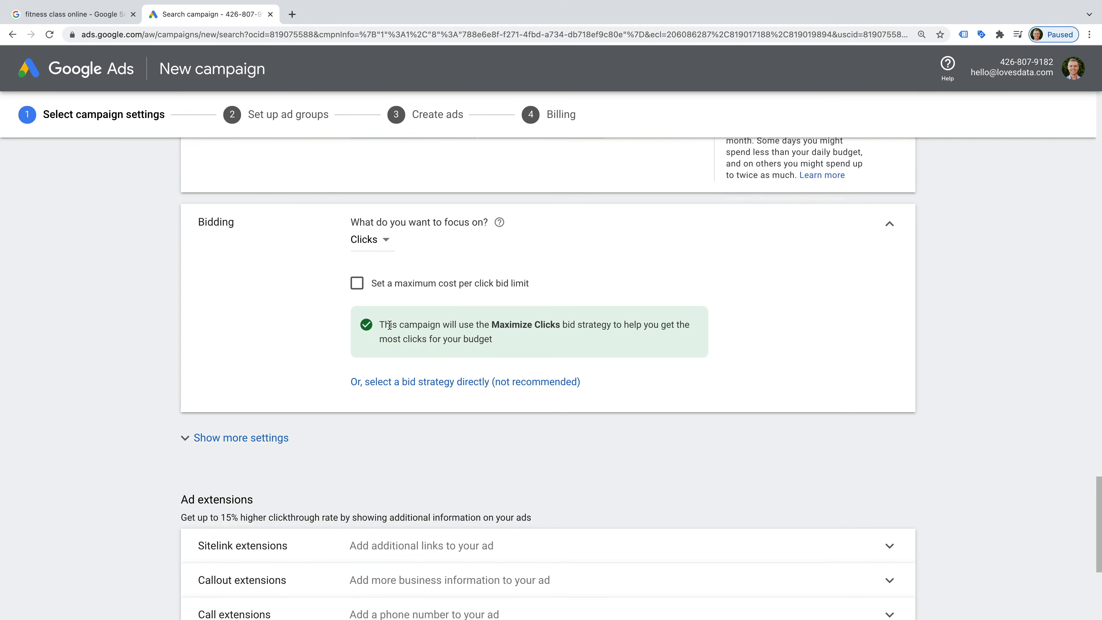
{"action": "left_click_drag", "start_coordinate": [493, 324], "coordinate": [559, 325]}
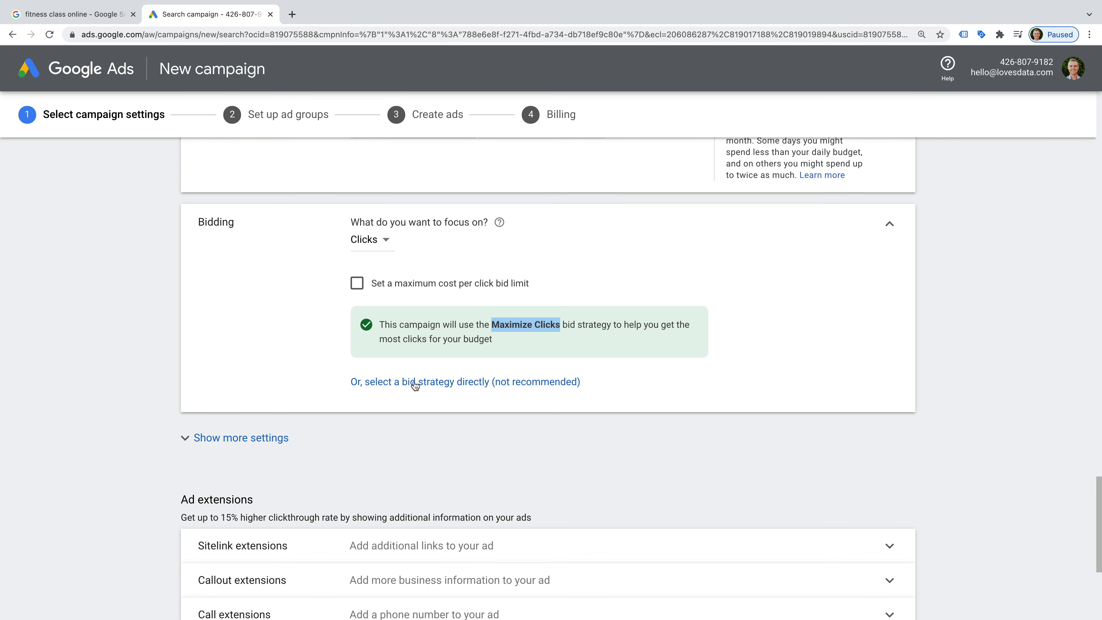
{"action": "left_click", "coordinate": [483, 386]}
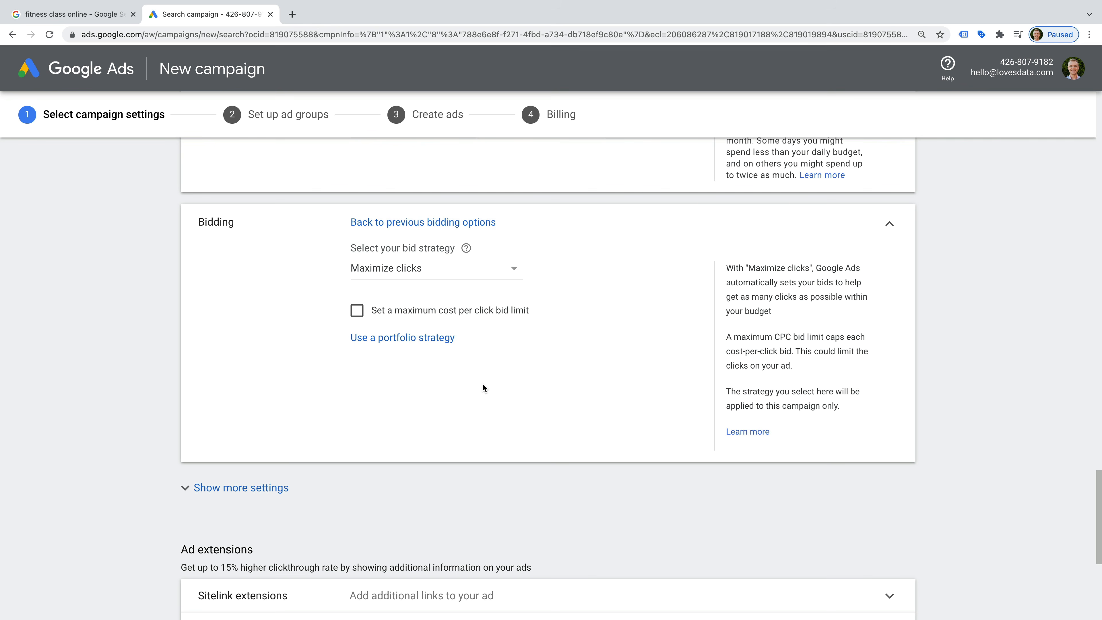
{"action": "left_click", "coordinate": [465, 274]}
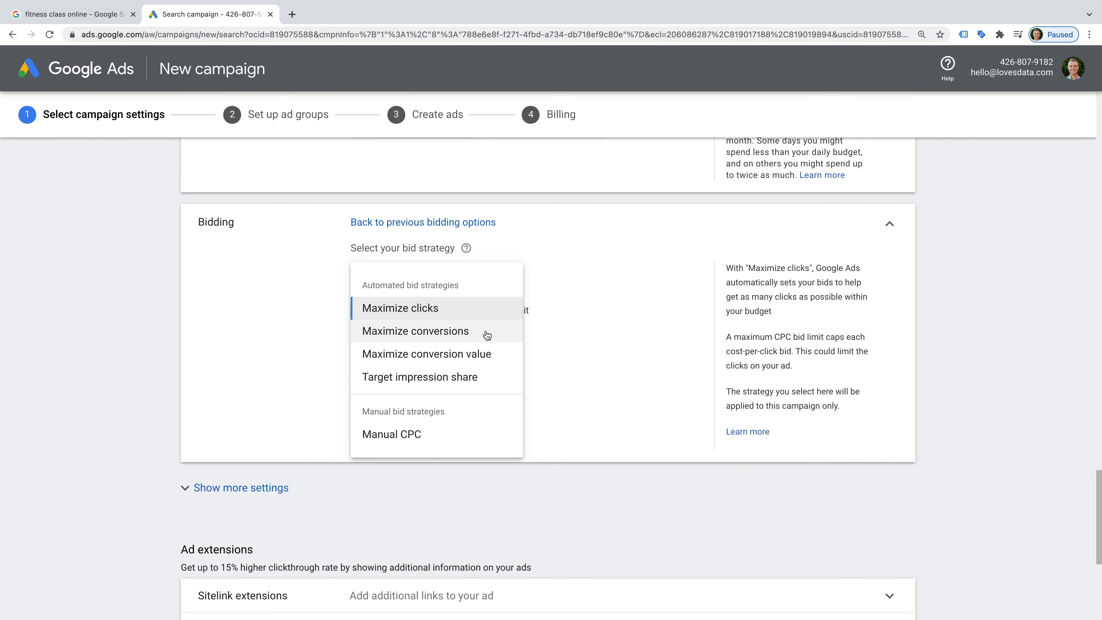
{"action": "mouse_move", "coordinate": [505, 356]}
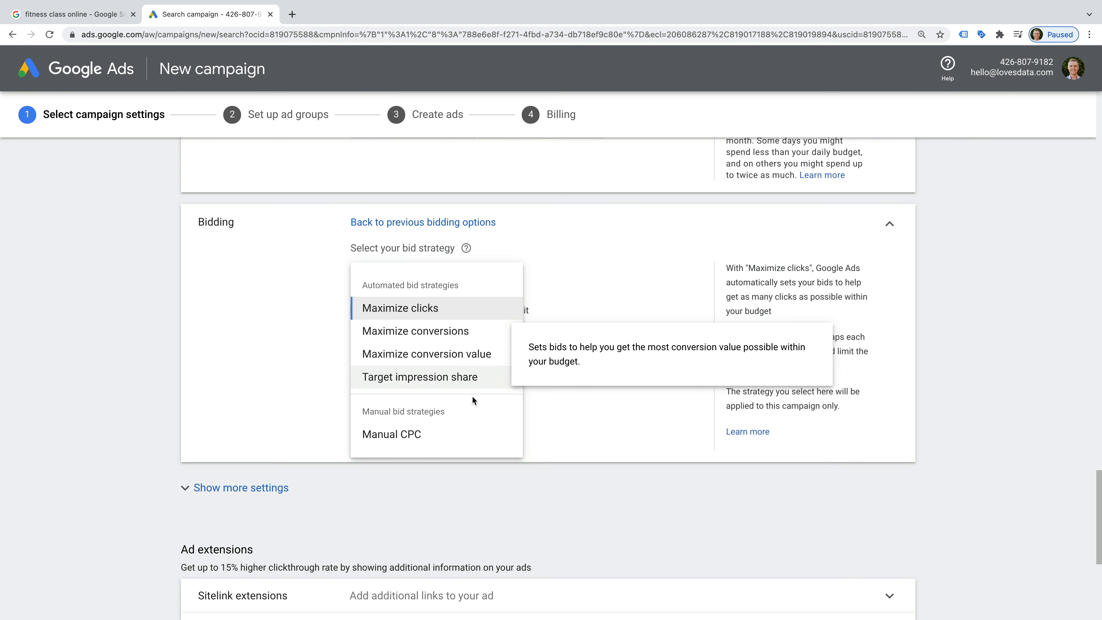
{"action": "mouse_move", "coordinate": [398, 442]}
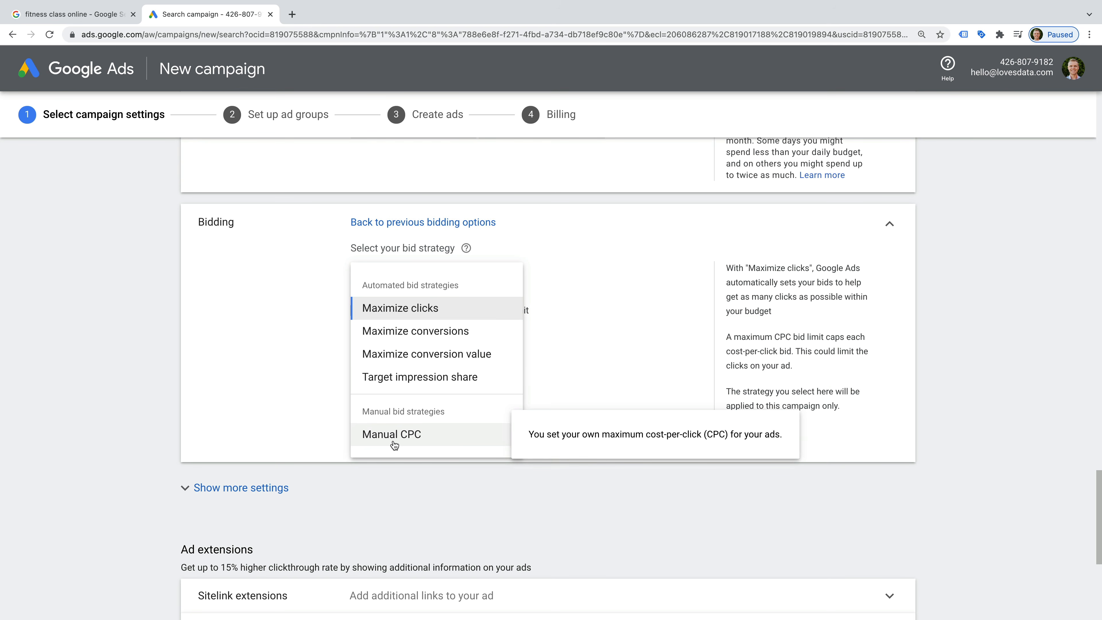
{"action": "left_click", "coordinate": [394, 435]}
Reveal the additional budget and bidding settings and review the Conversions and Ad rotation options
{"action": "scroll", "coordinate": [399, 441], "scroll_direction": "up", "scroll_amount": 10}
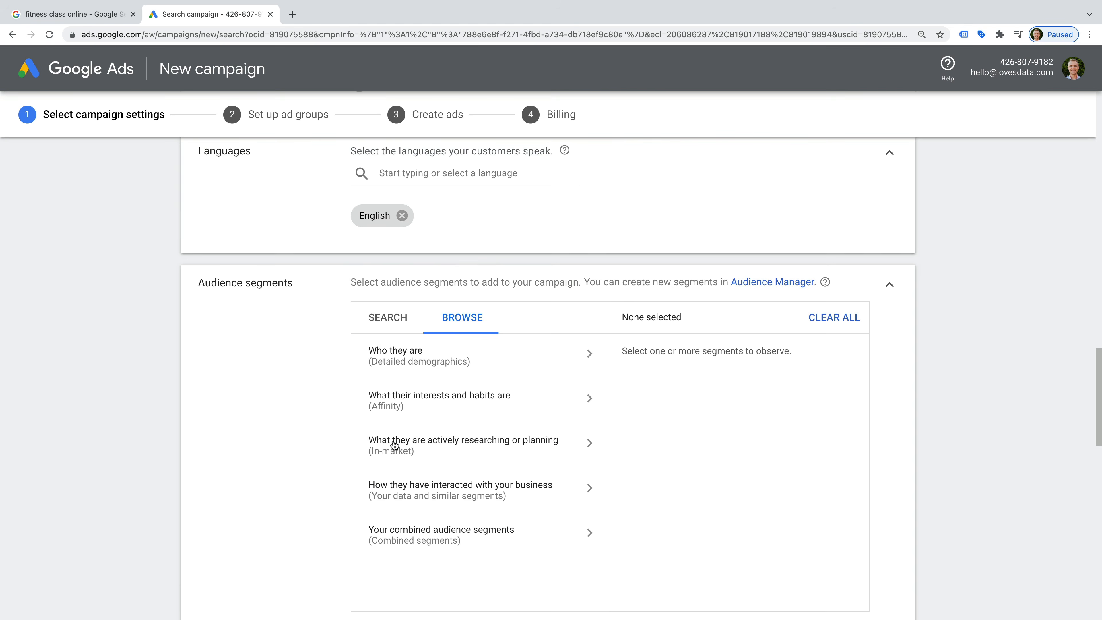
{"action": "scroll", "coordinate": [312, 419], "scroll_direction": "down", "scroll_amount": 15}
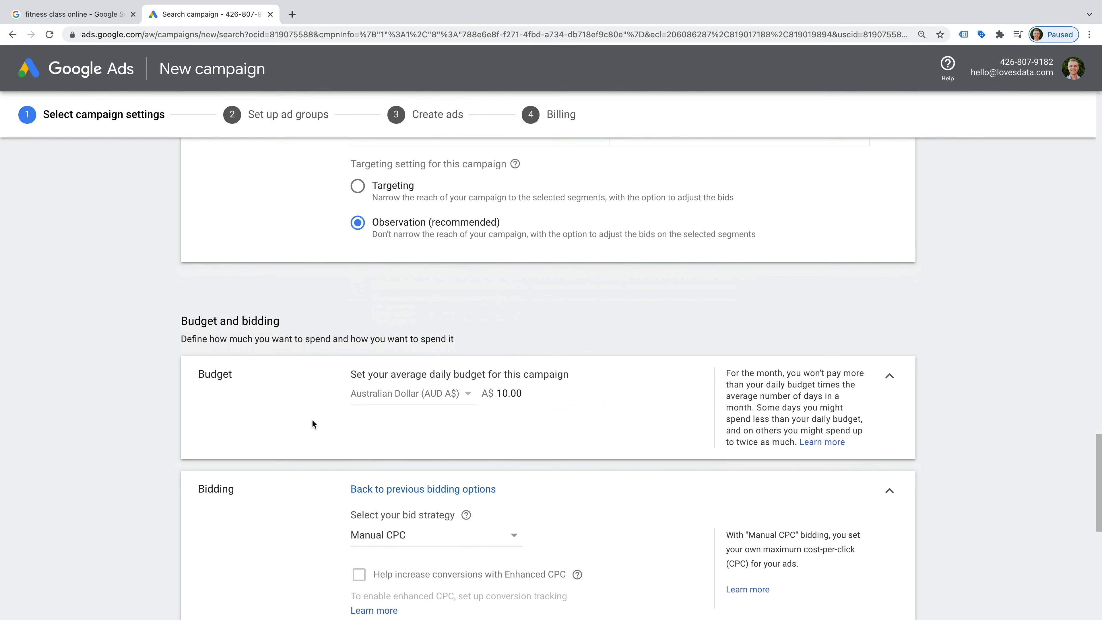
{"action": "scroll", "coordinate": [313, 421], "scroll_direction": "down", "scroll_amount": 2}
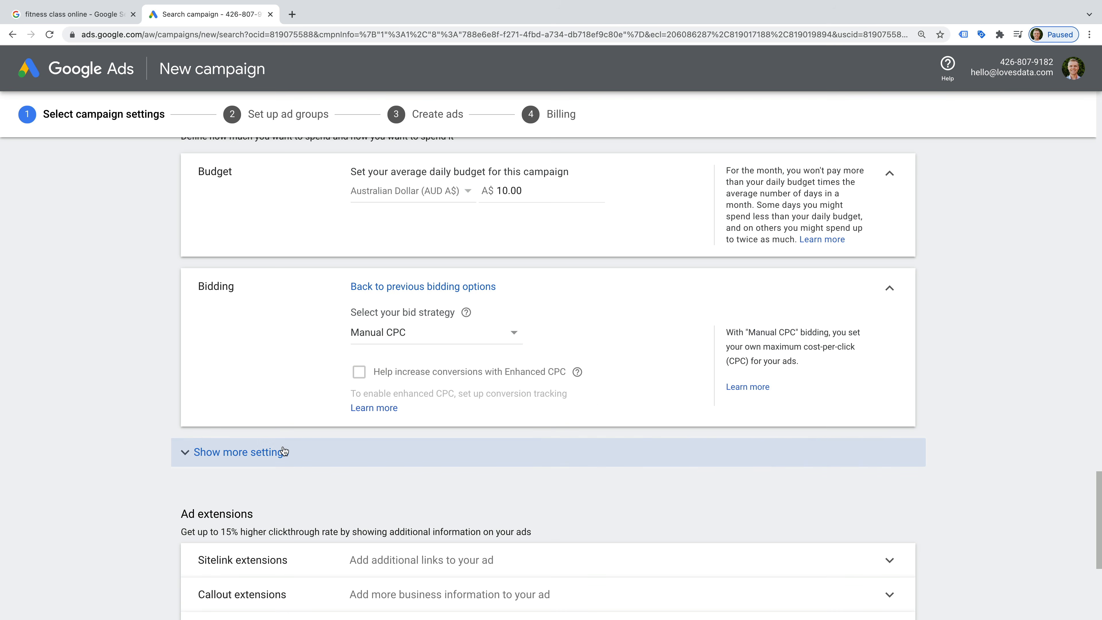
{"action": "left_click", "coordinate": [274, 452]}
{"action": "scroll", "coordinate": [275, 452], "scroll_direction": "down", "scroll_amount": 2}
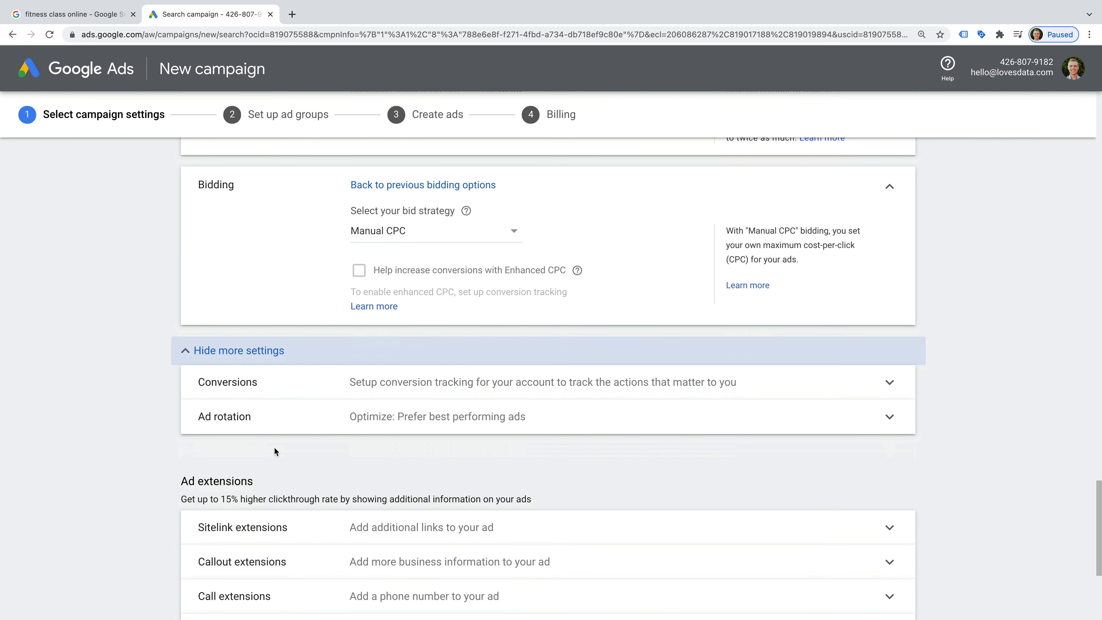
{"action": "left_click", "coordinate": [456, 396]}
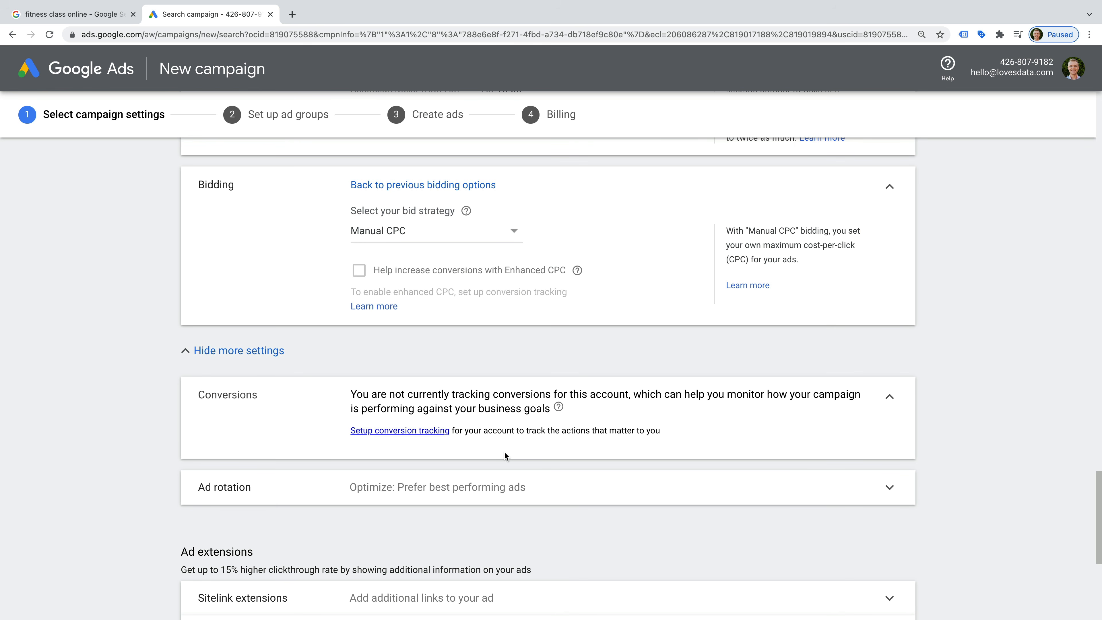
{"action": "scroll", "coordinate": [509, 460], "scroll_direction": "down", "scroll_amount": 2}
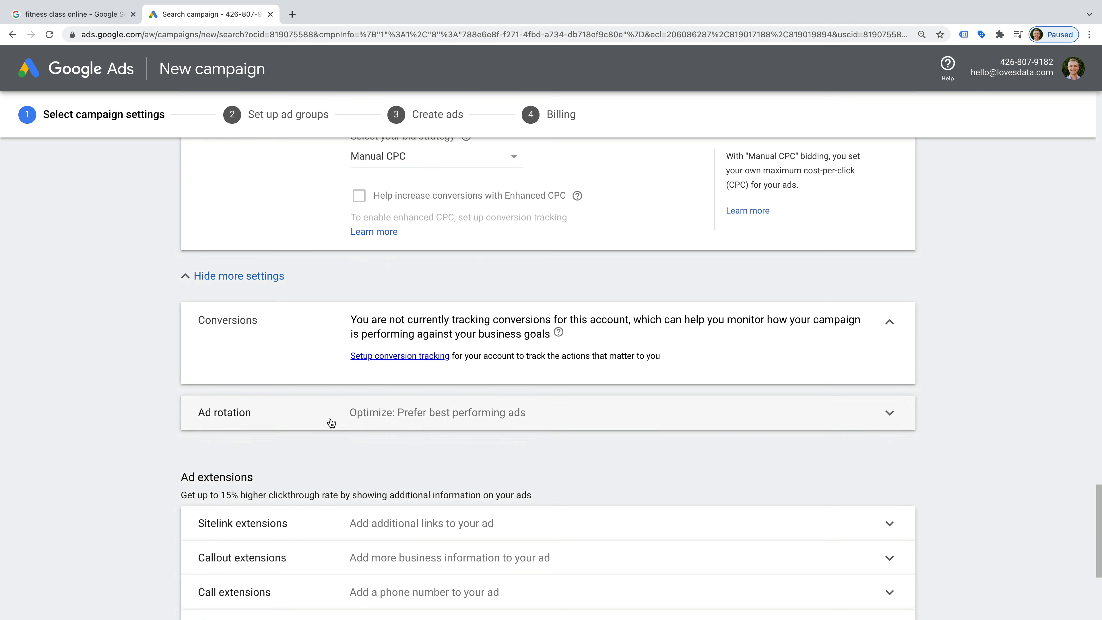
{"action": "left_click", "coordinate": [332, 422]}
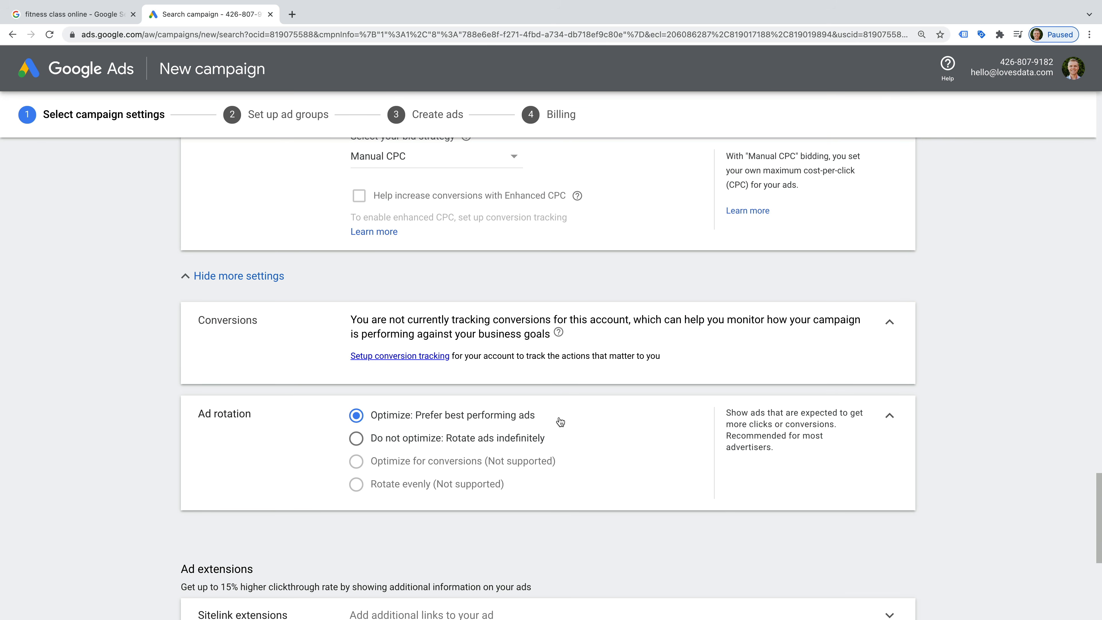
Set the ad rotation to "Do not optimize: Rotate ads indefinitely" and save the campaign settings
{"action": "left_click", "coordinate": [532, 446]}
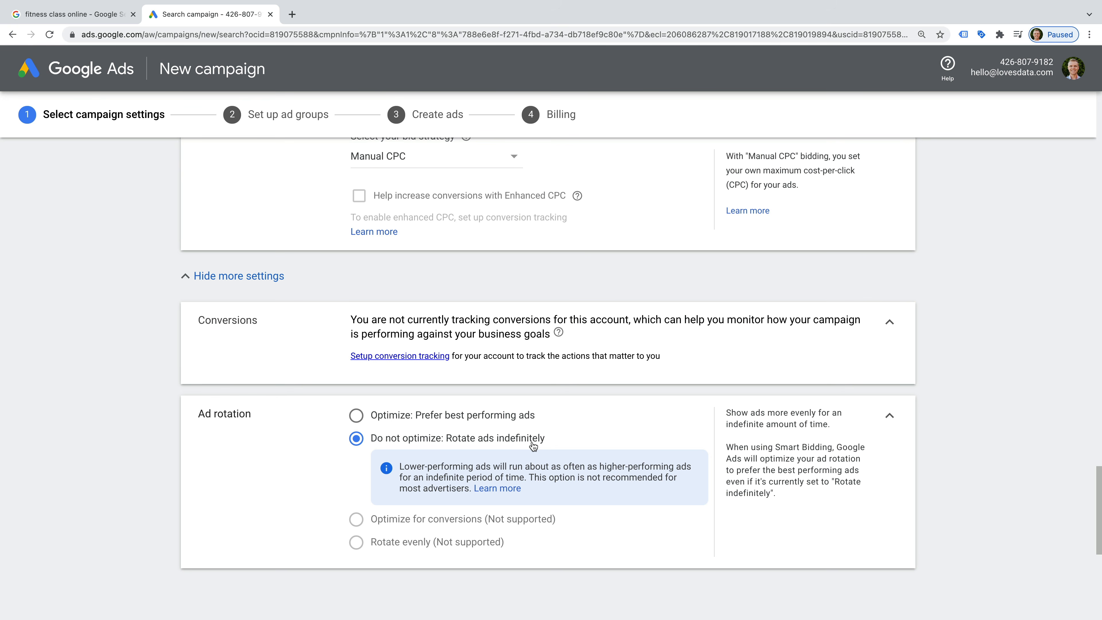
{"action": "scroll", "coordinate": [533, 445], "scroll_direction": "down", "scroll_amount": 8}
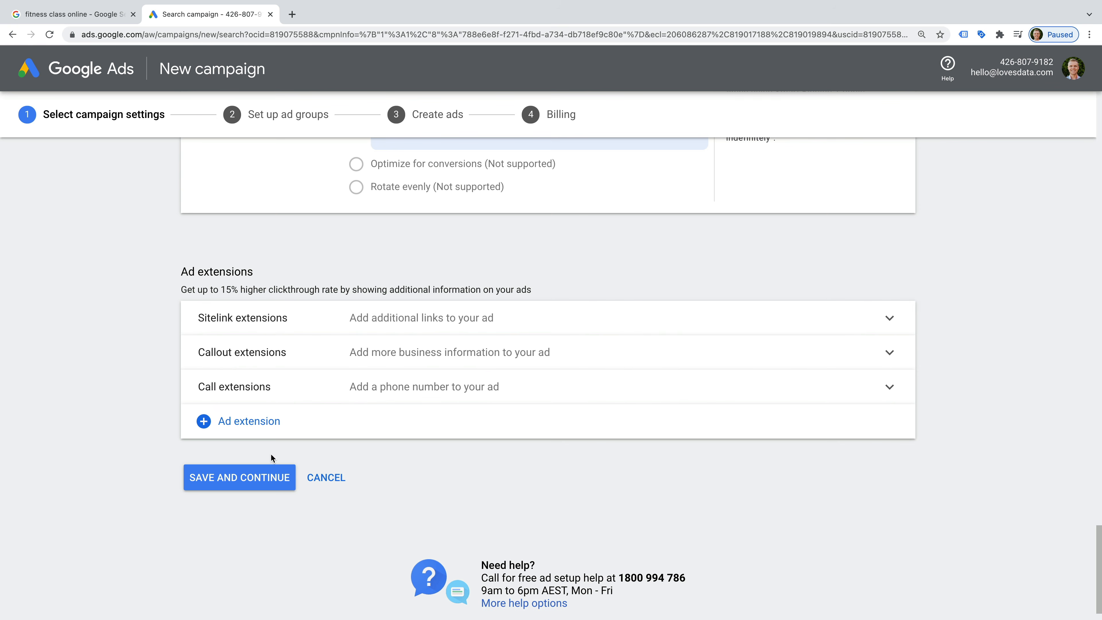
{"action": "left_click", "coordinate": [277, 483]}
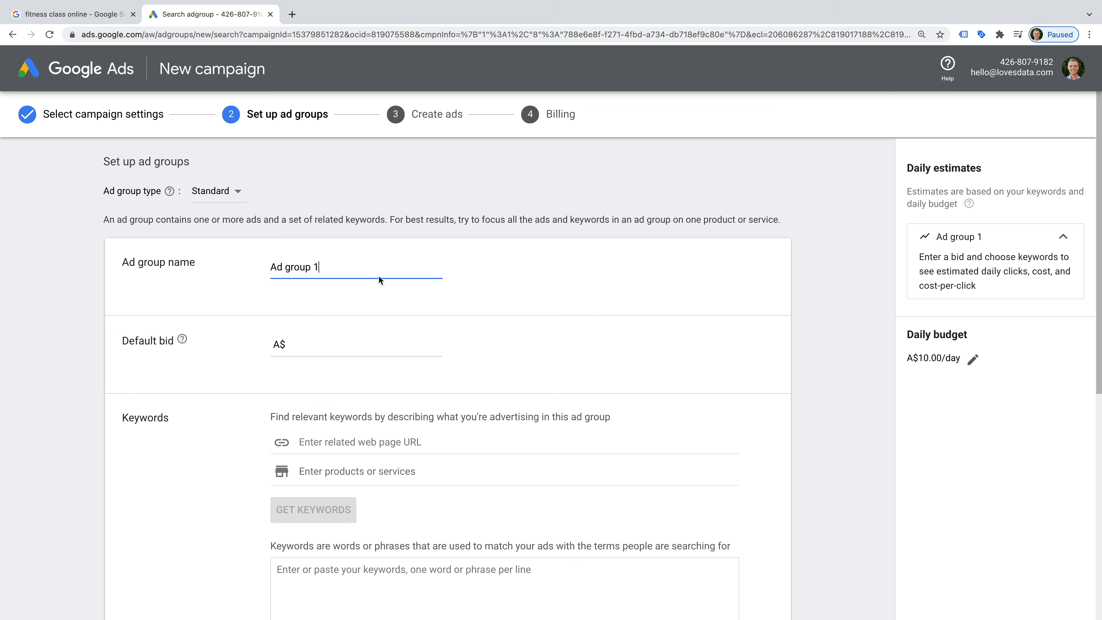
Name the ad group "General" and set its default bid to A$2
{"action": "left_click_drag", "start_coordinate": [338, 267], "coordinate": [263, 267]}
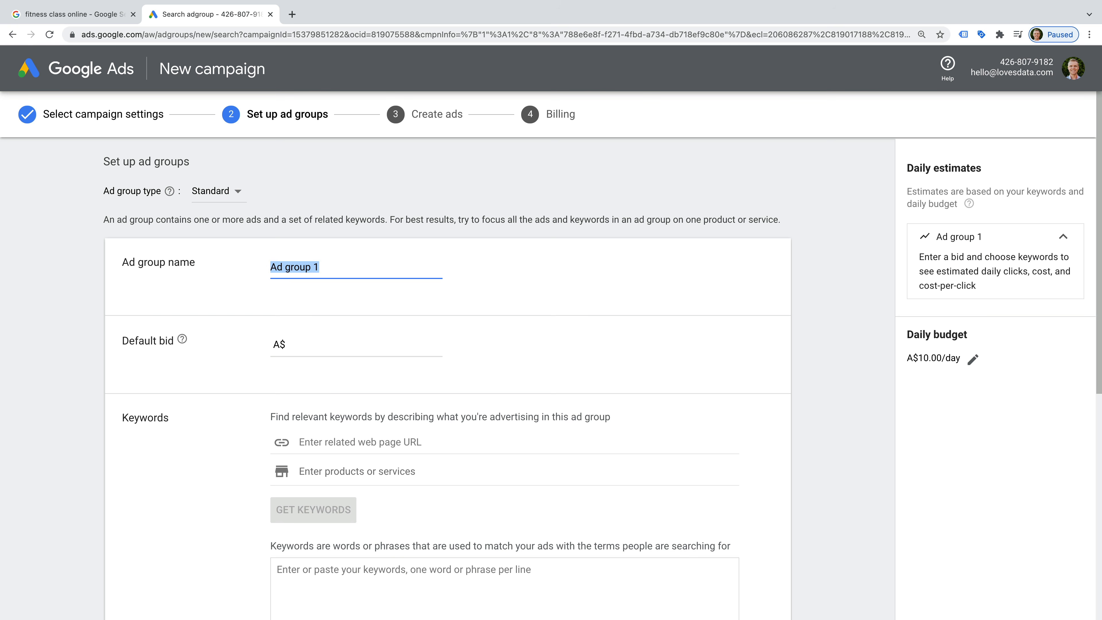
{"action": "type", "text": "General"}
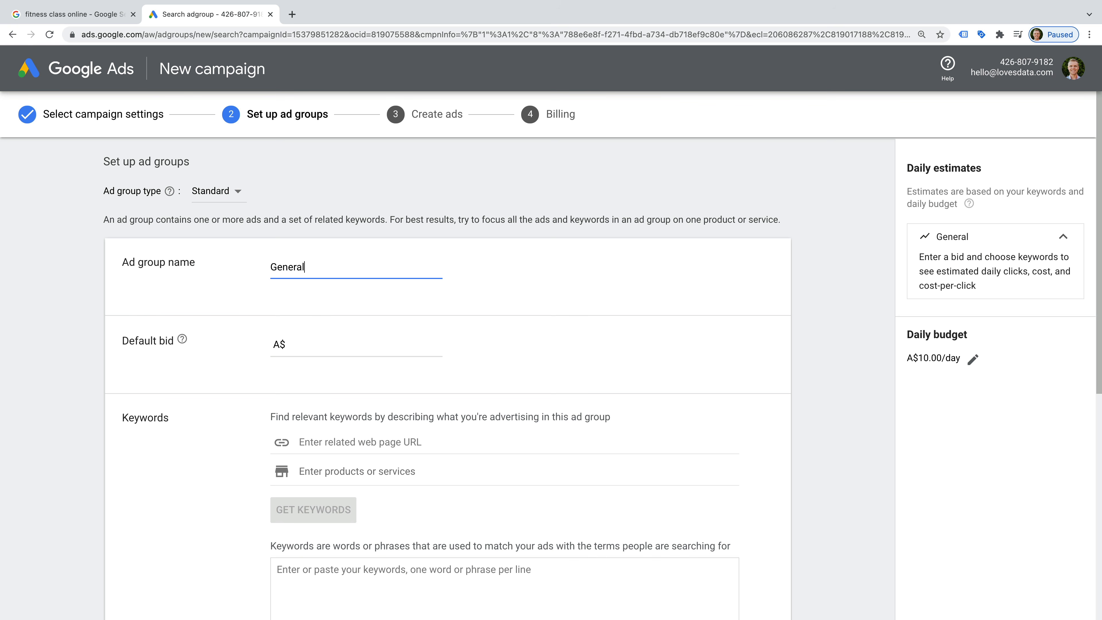
{"action": "left_click", "coordinate": [249, 333]}
{"action": "left_click", "coordinate": [292, 341]}
{"action": "type", "text": "2"}
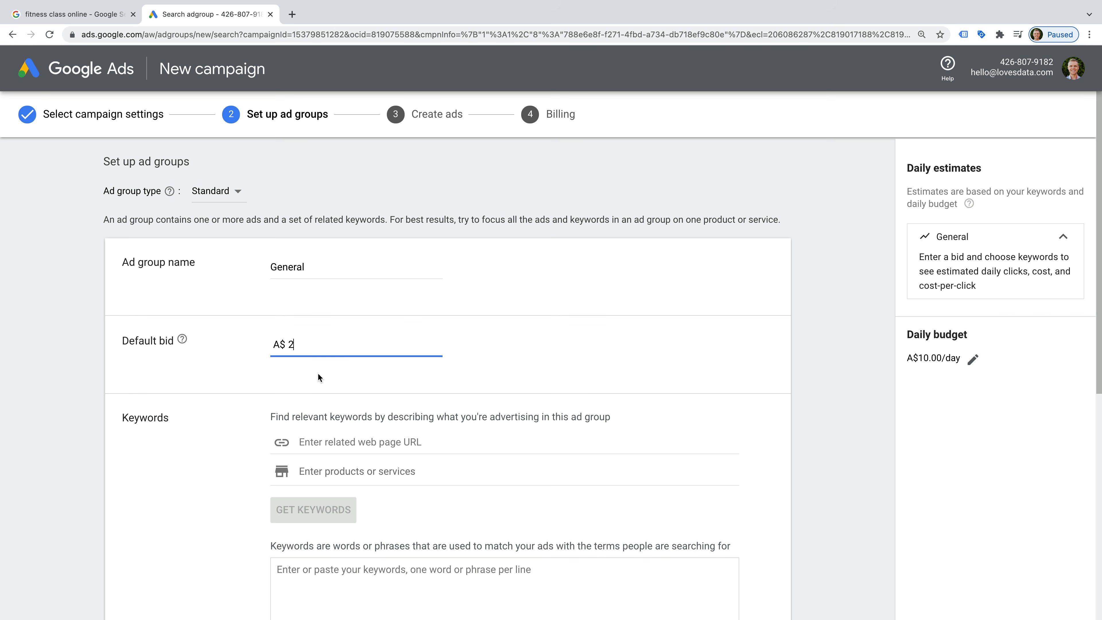
{"action": "scroll", "coordinate": [260, 388], "scroll_direction": "down", "scroll_amount": 5}
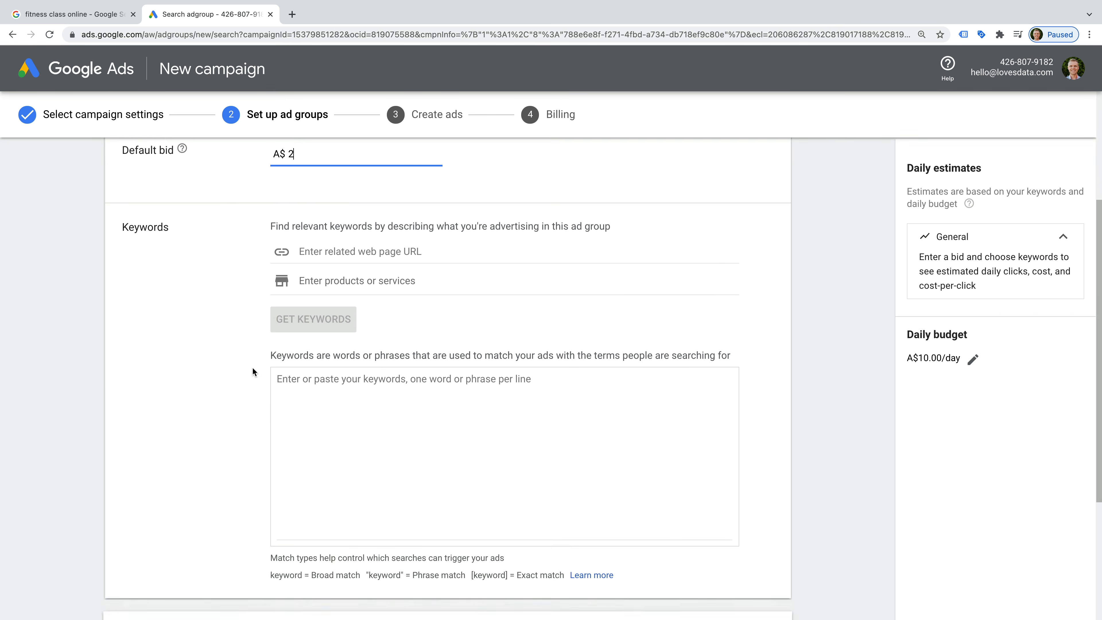
{"action": "left_click", "coordinate": [237, 338]}
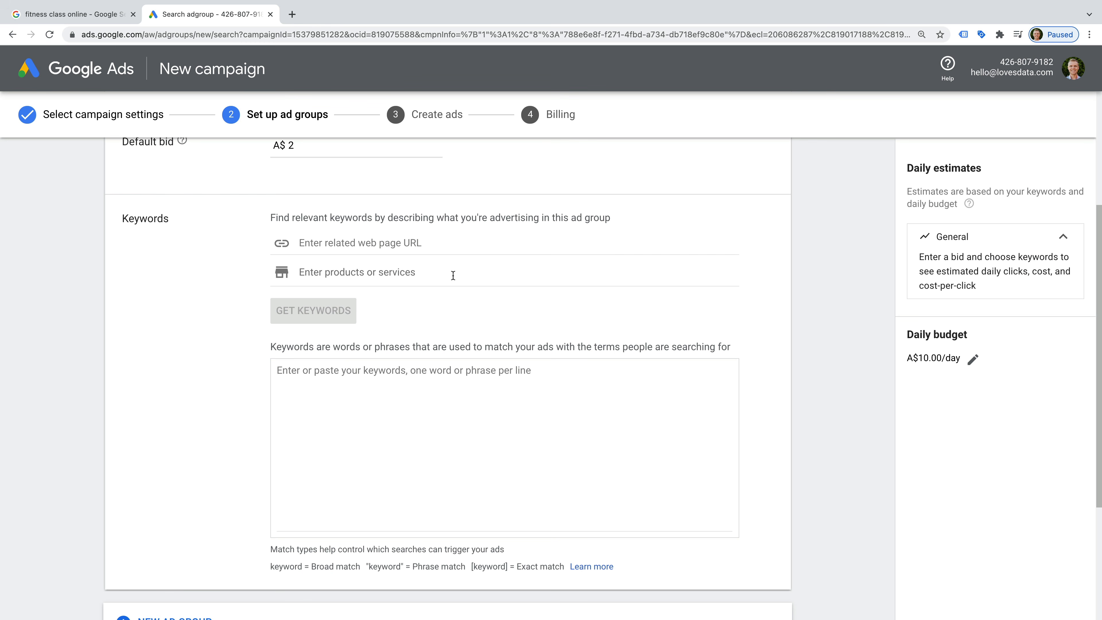
Add the keywords "google analytics glossary" and "google analytics glossary of terms" to the ad group, each on its own line without match-type symbols
{"action": "scroll", "coordinate": [452, 275], "scroll_direction": "down", "scroll_amount": 2}
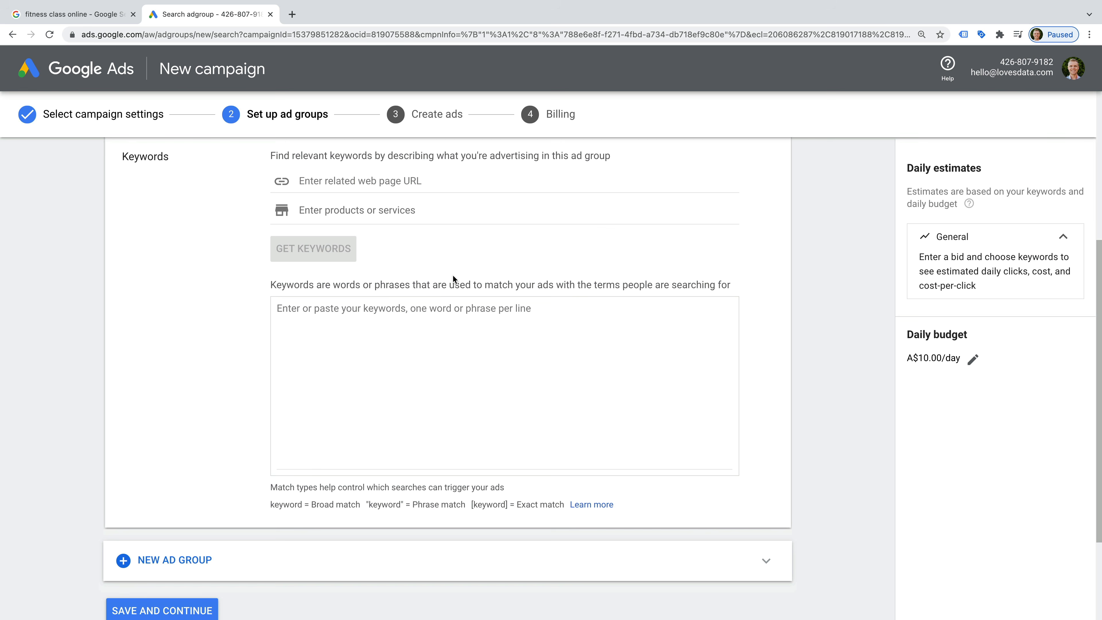
{"action": "left_click", "coordinate": [433, 306]}
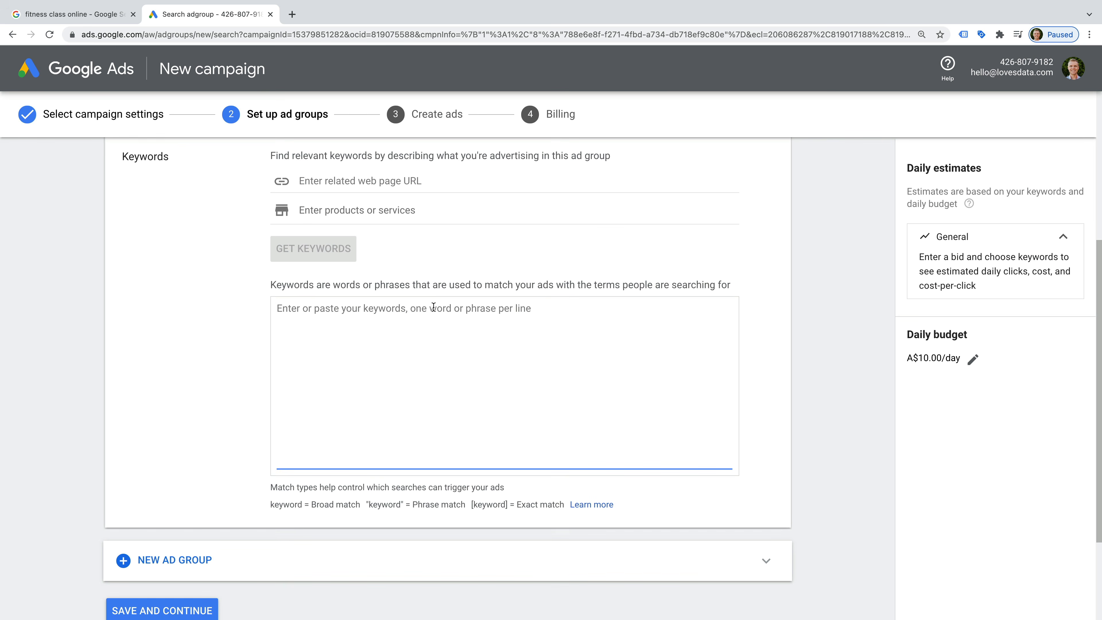
{"action": "type", "text": "google analytics g"}
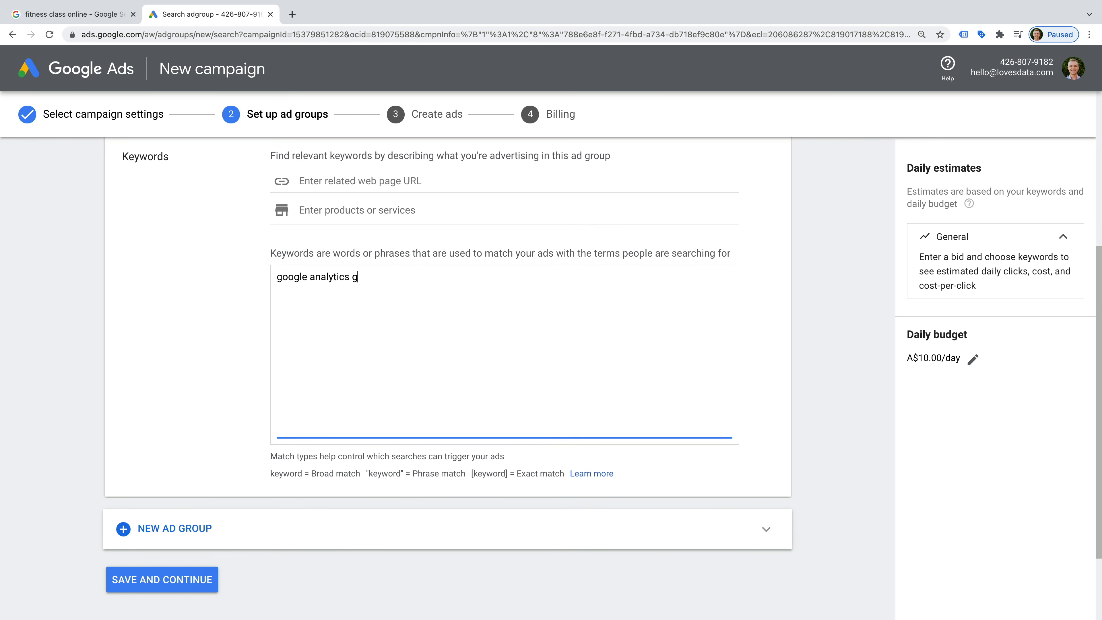
{"action": "type", "text": "lossary "}
{"action": "type", "text": "google analytics glos"}
{"action": "type", "text": "sary of terms"}
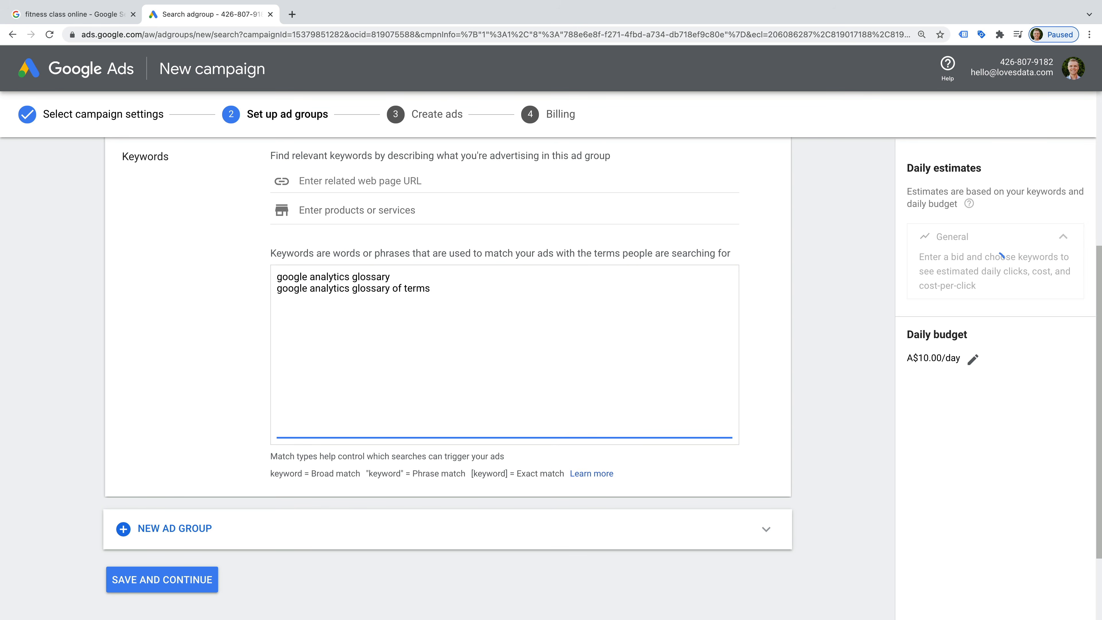
{"action": "left_click", "coordinate": [230, 293]}
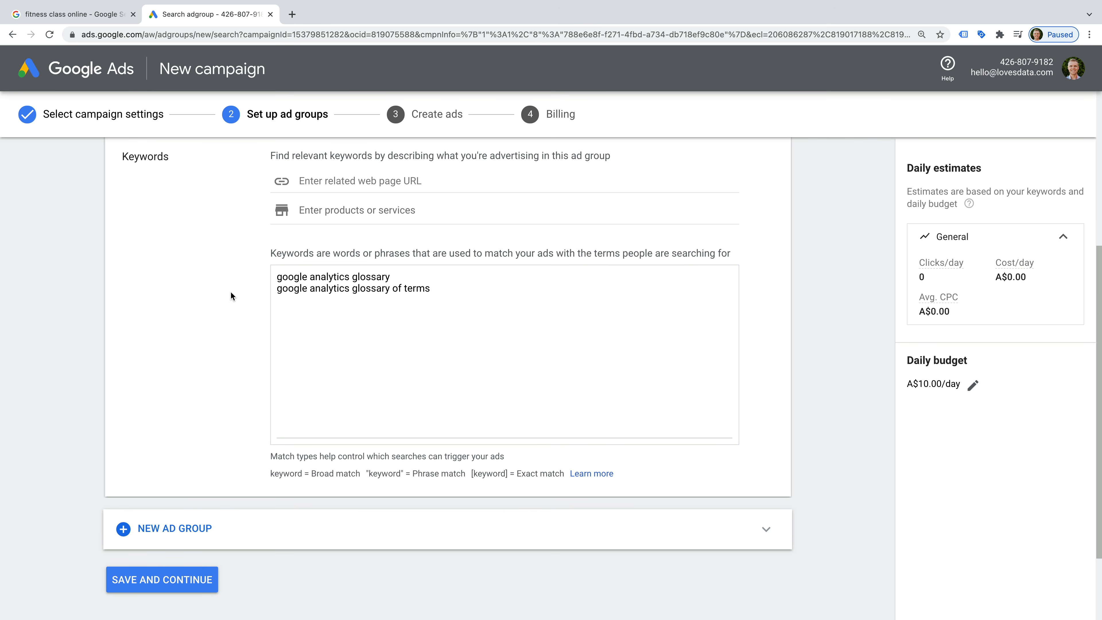
Convert both glossary keywords to phrase match with quotation marks and save the ad group
{"action": "left_click", "coordinate": [278, 276]}
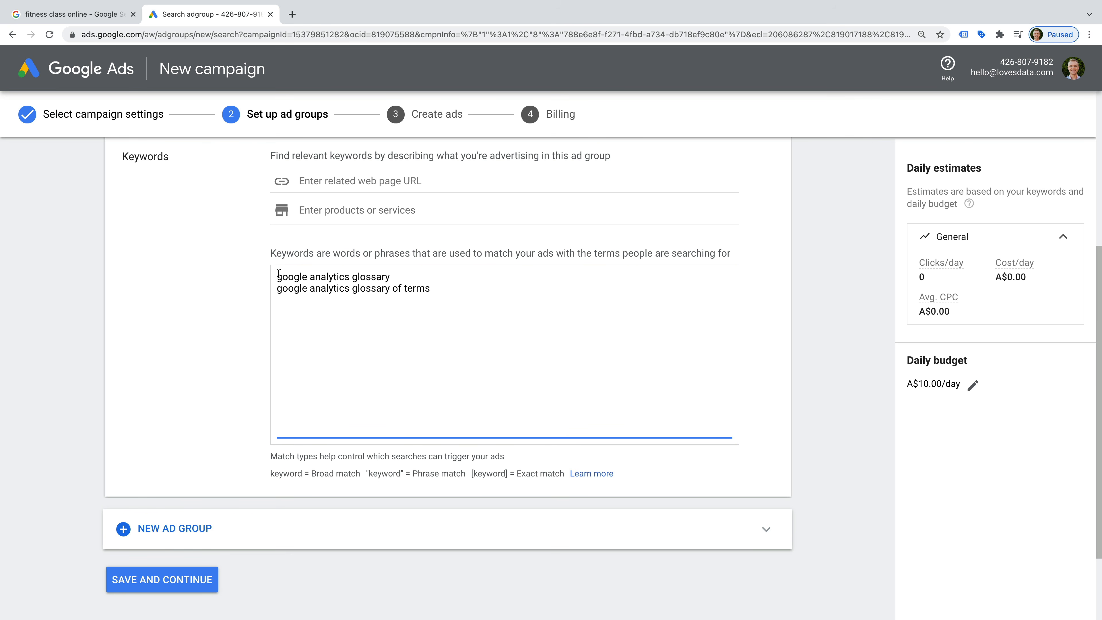
{"action": "type", "text": "\""}
{"action": "key", "text": "End"}
{"action": "type", "text": "\""}
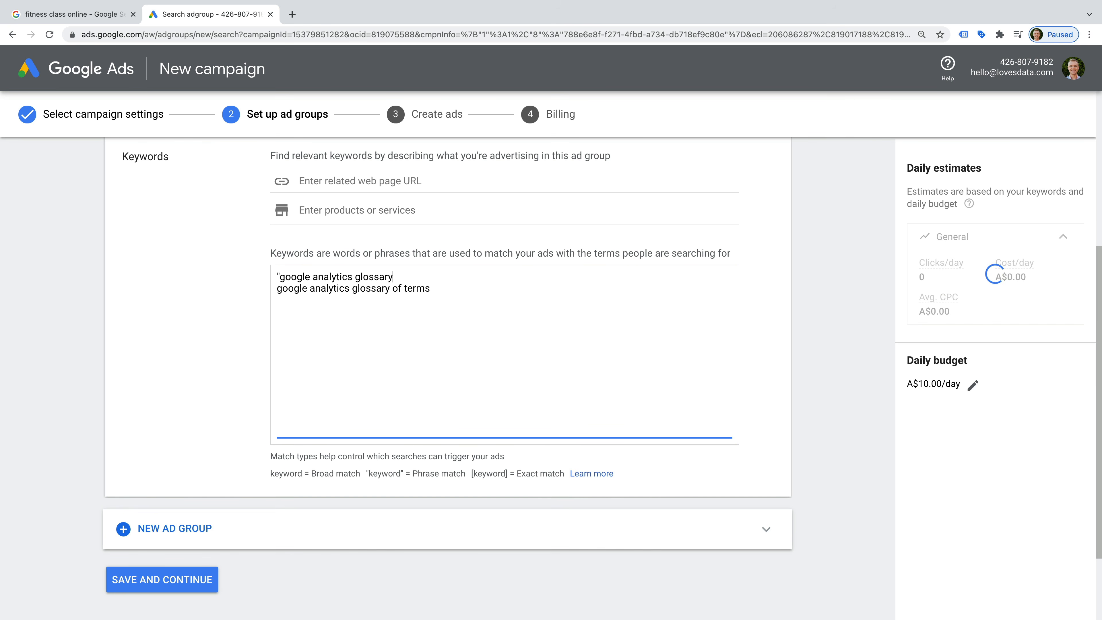
{"action": "key", "text": "Right"}
{"action": "type", "text": "\""}
{"action": "key", "text": "End"}
{"action": "type", "text": "\""}
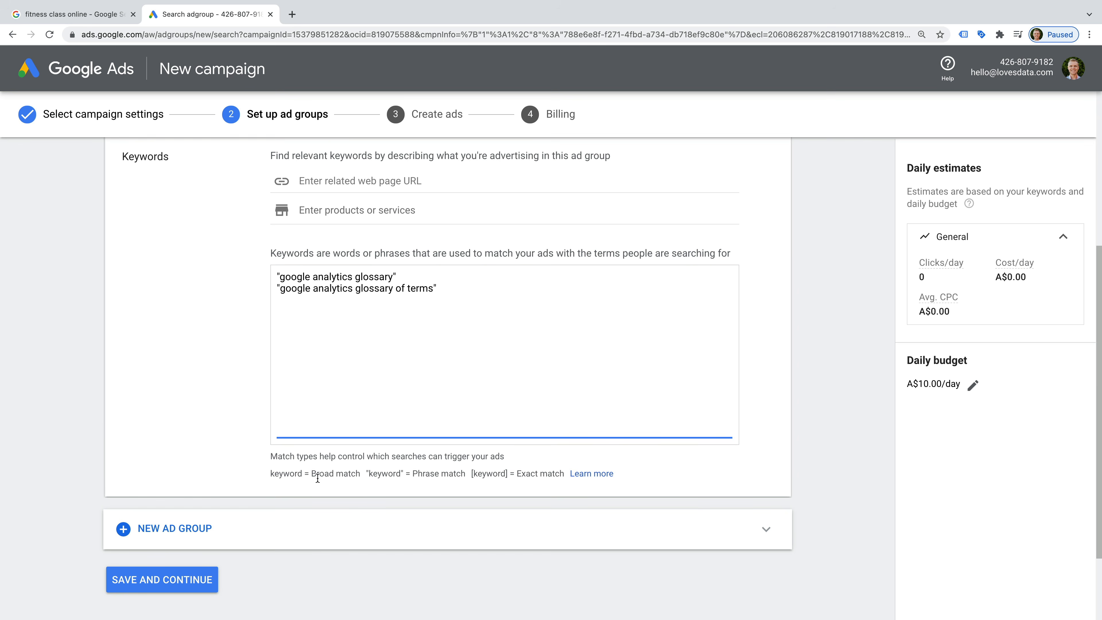
{"action": "scroll", "coordinate": [233, 534], "scroll_direction": "down", "scroll_amount": 2}
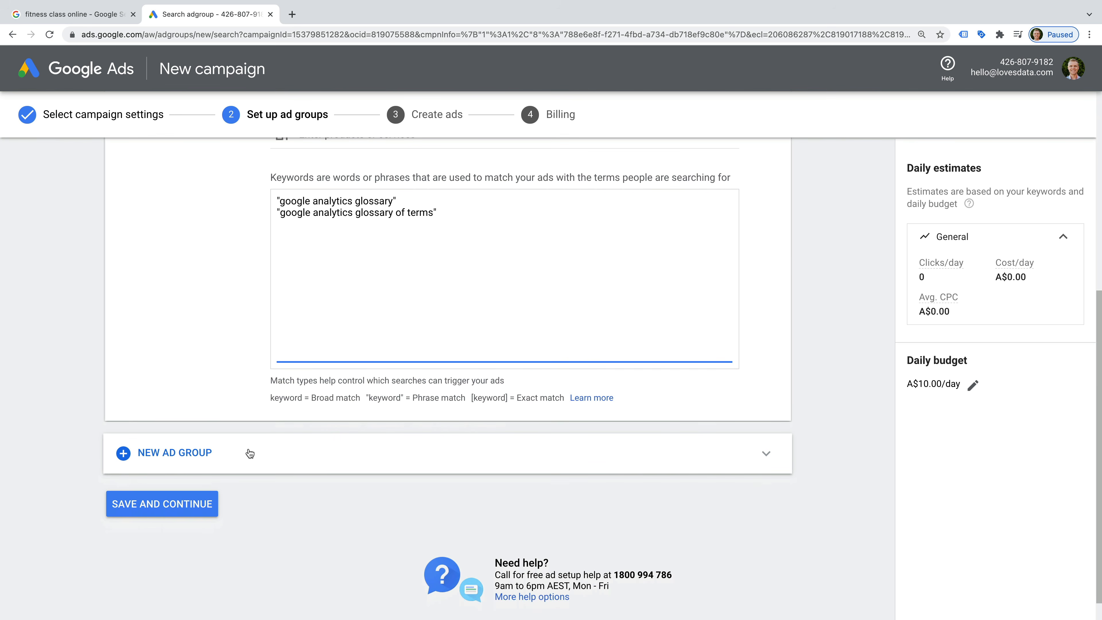
{"action": "left_click", "coordinate": [163, 505]}
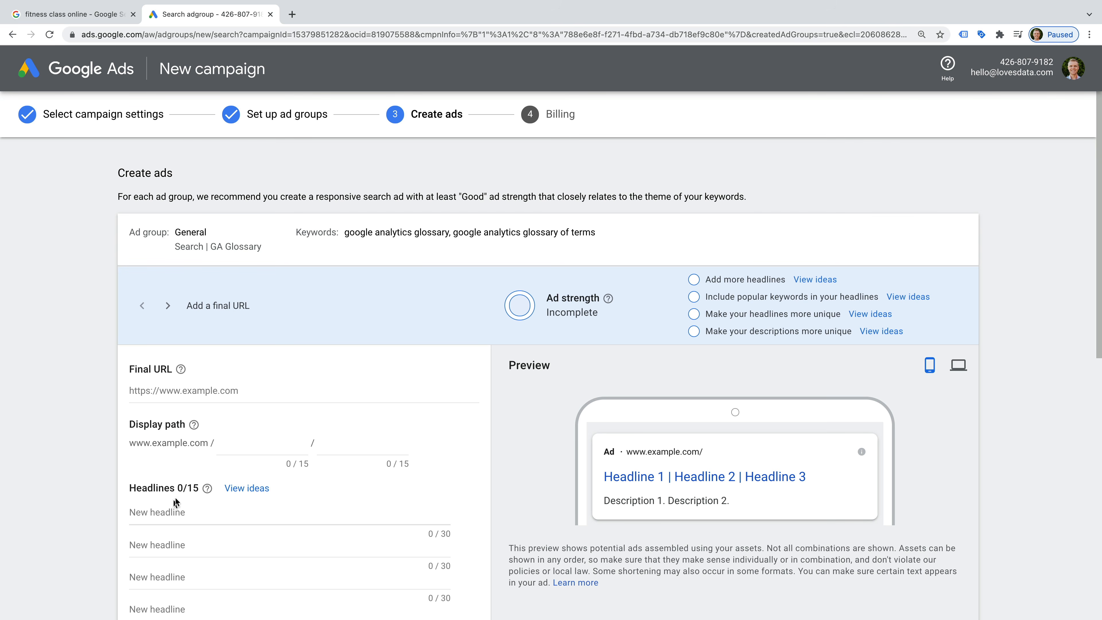
{"action": "left_click", "coordinate": [235, 391]}
{"action": "type", "text": "ht"}
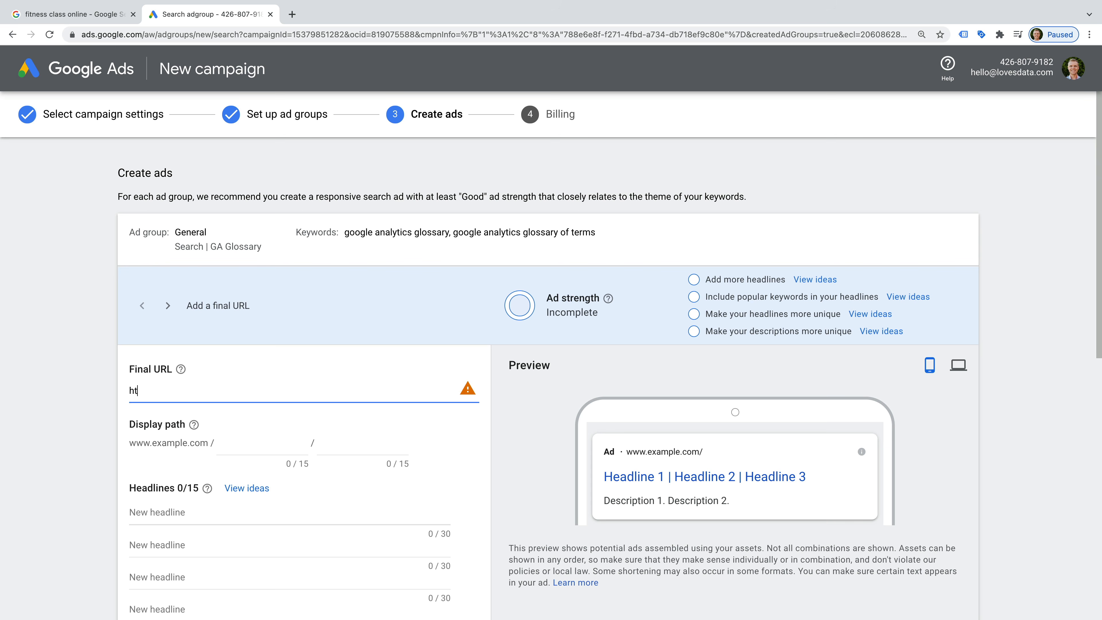
{"action": "type", "text": "tps://www.lovesdata.com/blog"}
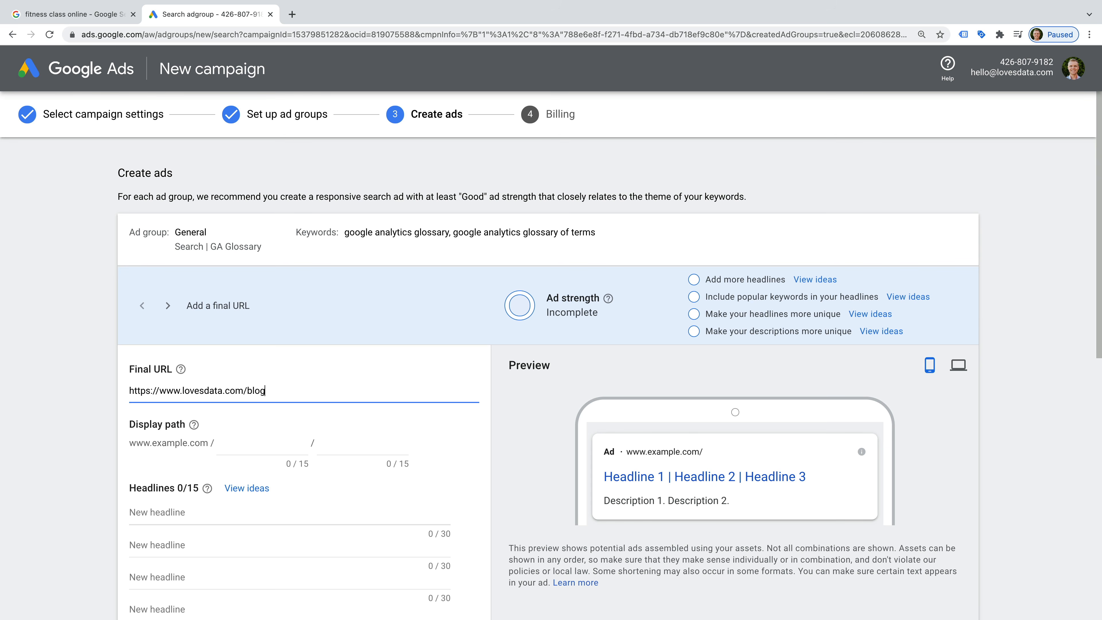
{"action": "type", "text": "/google-analytics-glossary"}
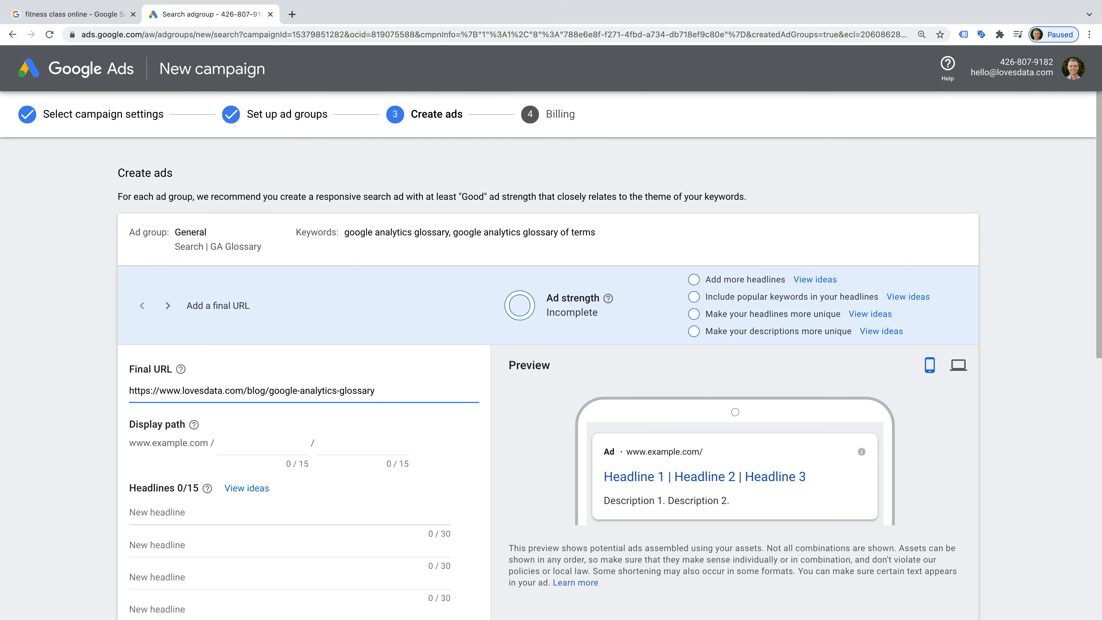
{"action": "left_click", "coordinate": [465, 432]}
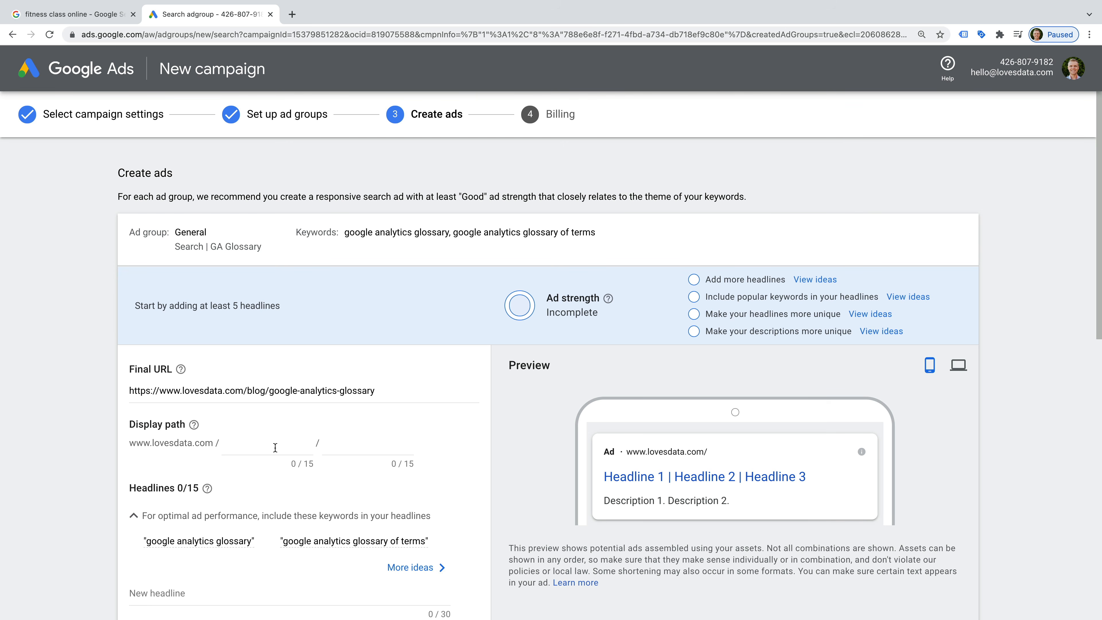
Enter the first three ad headlines: "Google Analytics Glossary", "A to Z of Google Analytics" and "Get The Free Glossary"
{"action": "scroll", "coordinate": [275, 447], "scroll_direction": "down", "scroll_amount": 4}
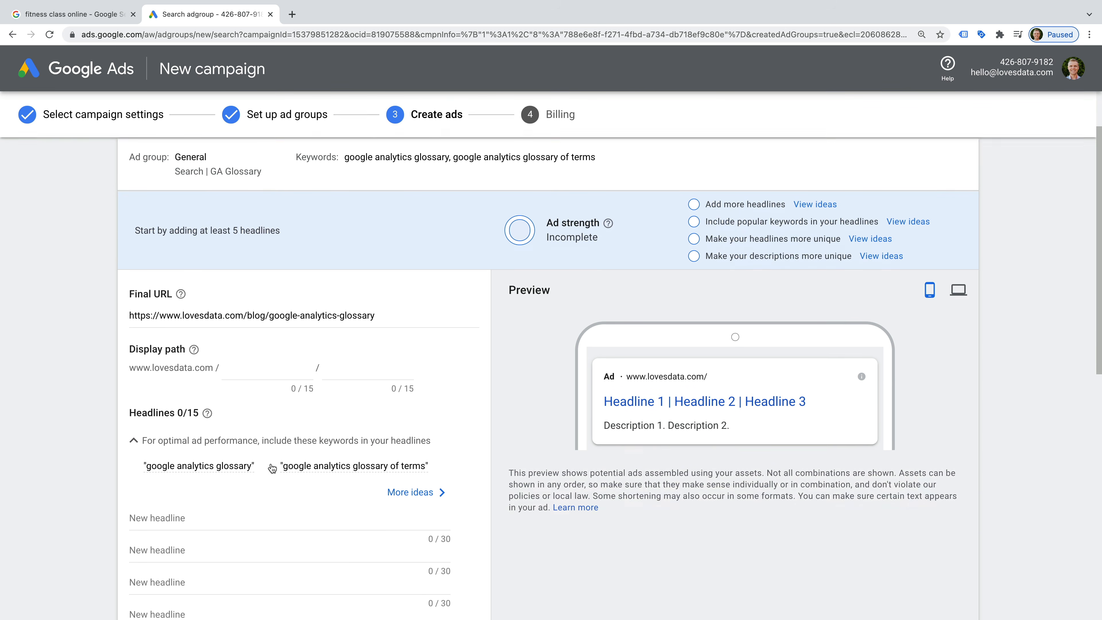
{"action": "scroll", "coordinate": [271, 463], "scroll_direction": "down", "scroll_amount": 1}
{"action": "left_click", "coordinate": [175, 367]}
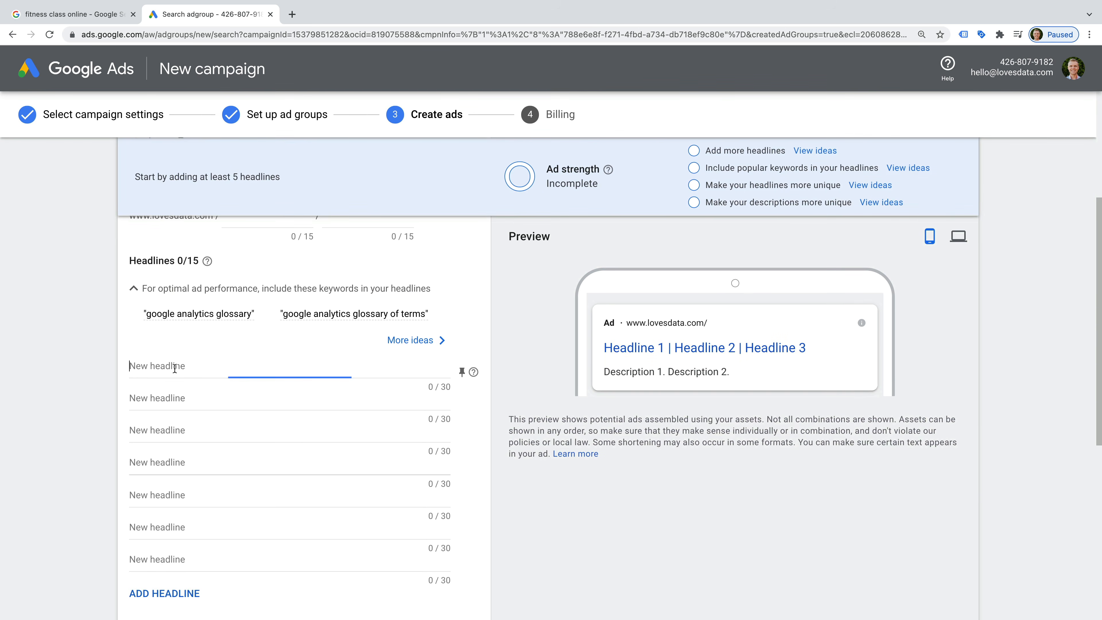
{"action": "type", "text": "Googl"}
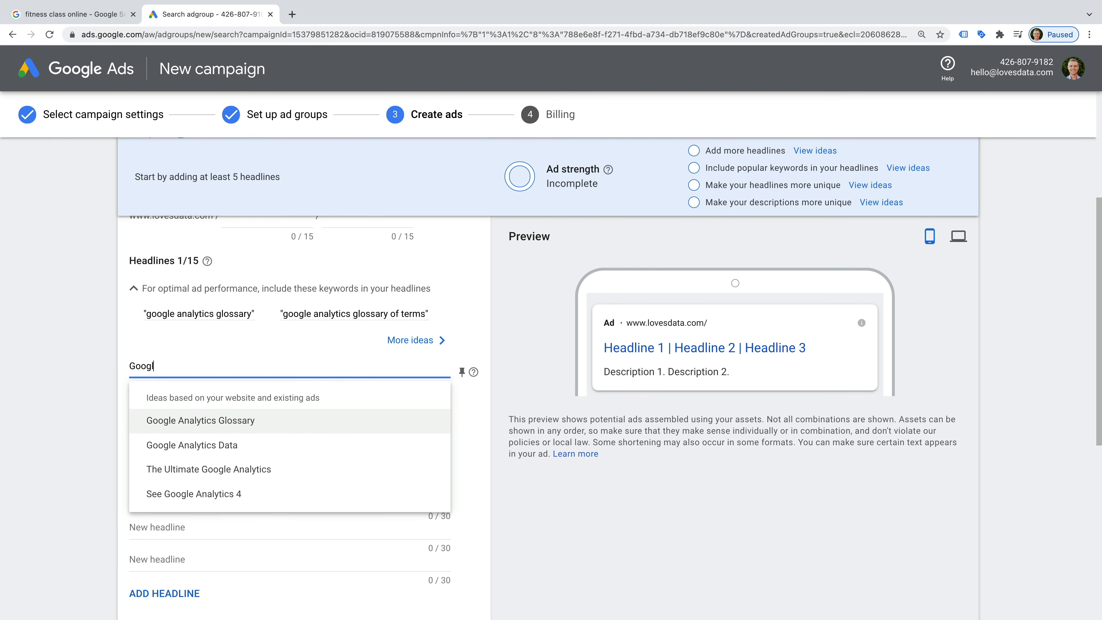
{"action": "type", "text": "e Analytics Glossary"}
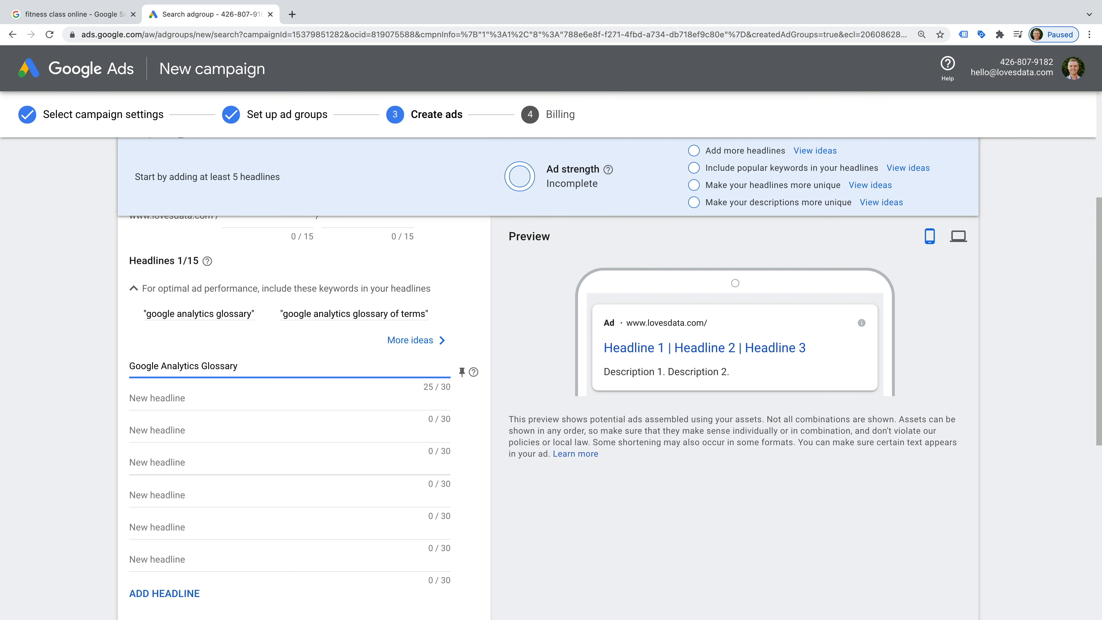
{"action": "left_click", "coordinate": [172, 396]}
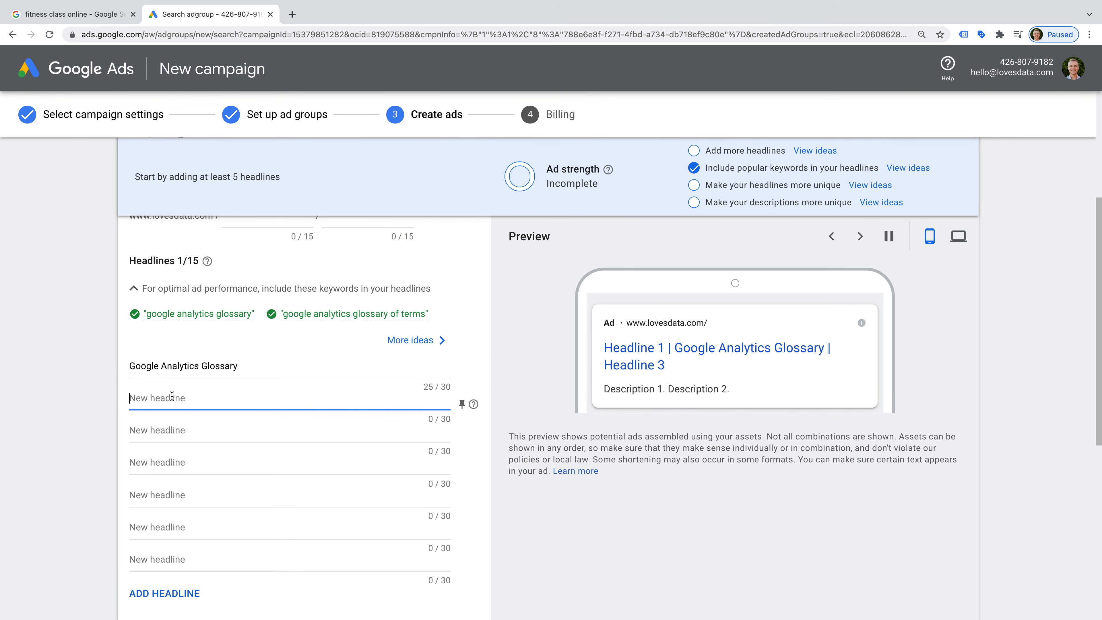
{"action": "type", "text": "A to Z of Google Analytics"}
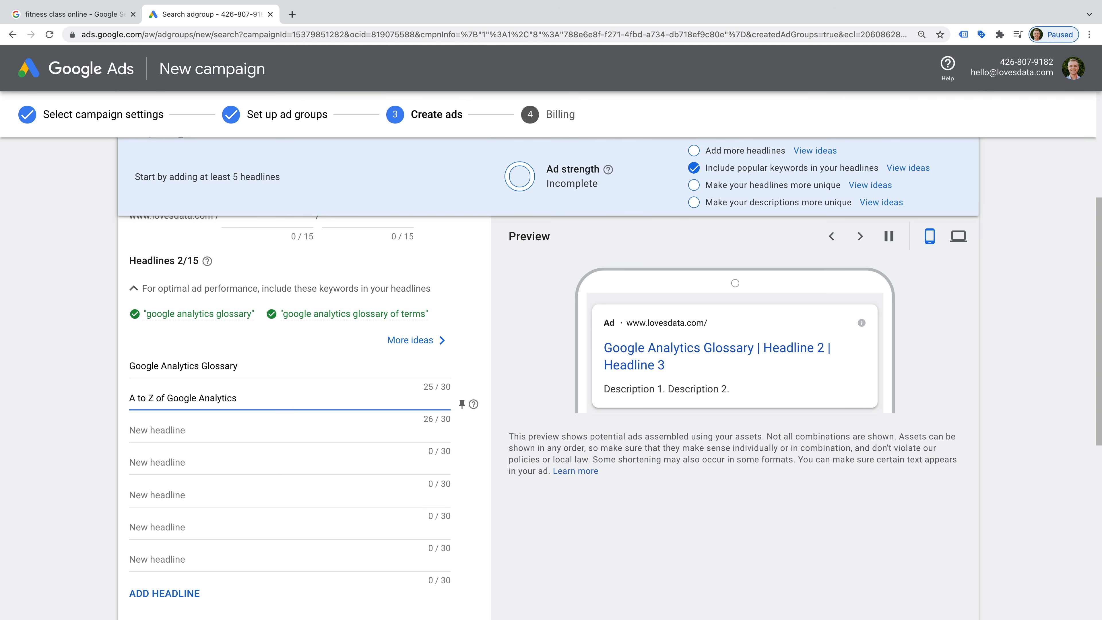
{"action": "left_click", "coordinate": [177, 430]}
{"action": "type", "text": "Ge"}
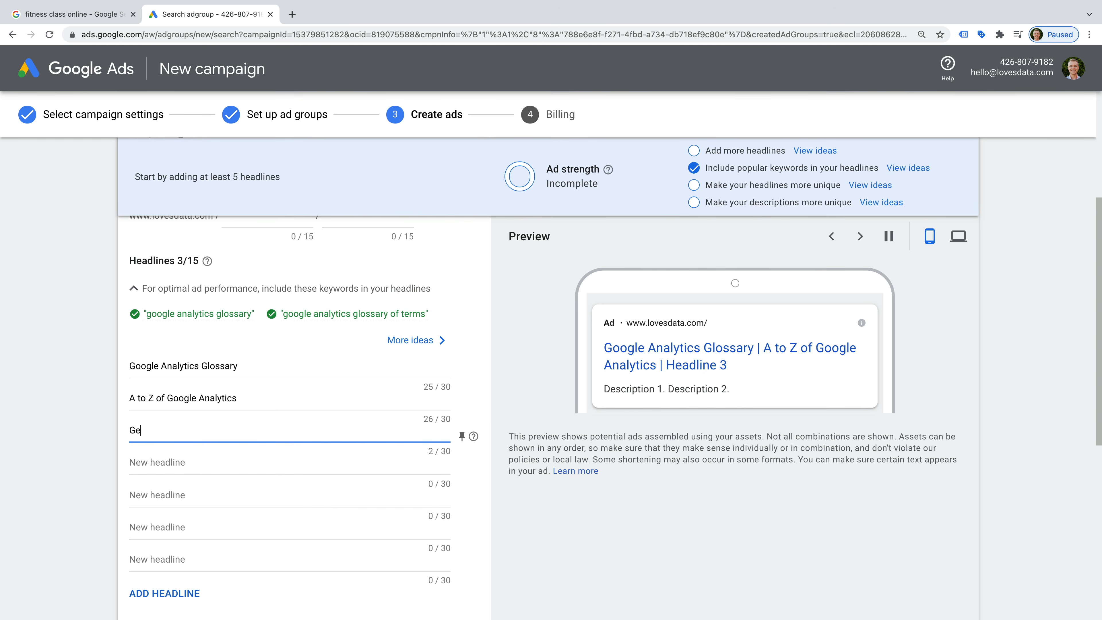
{"action": "type", "text": "t The Free Glossary"}
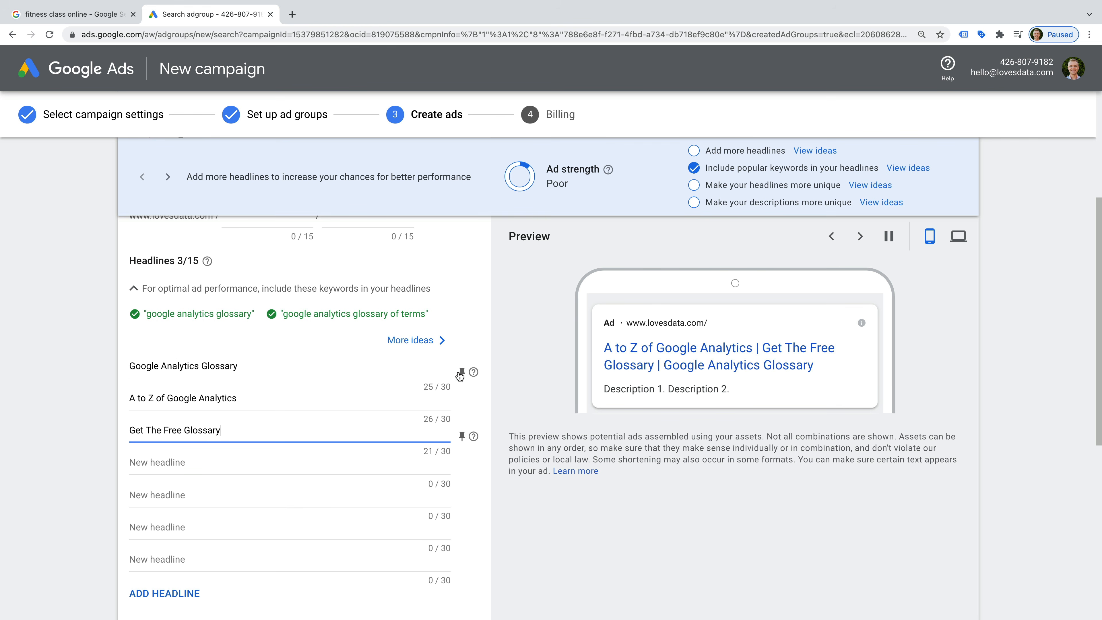
Pin "Google Analytics Glossary" to position 1, "A to Z of Google Analytics" to position 2 and "Get The Free Glossary" to position 3
{"action": "left_click", "coordinate": [462, 373]}
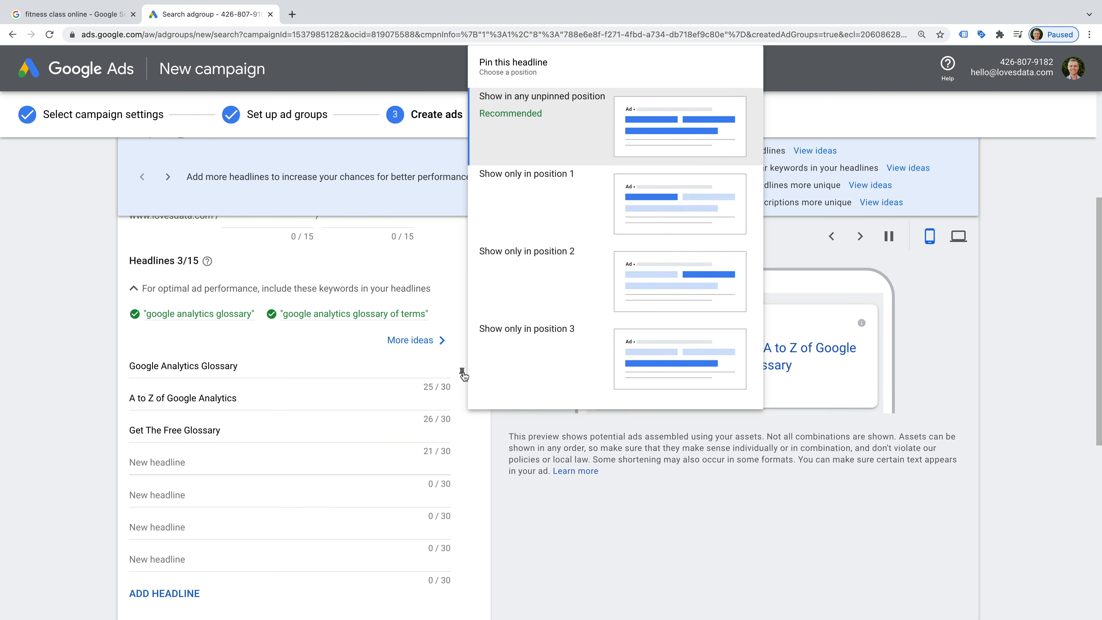
{"action": "left_click", "coordinate": [672, 212]}
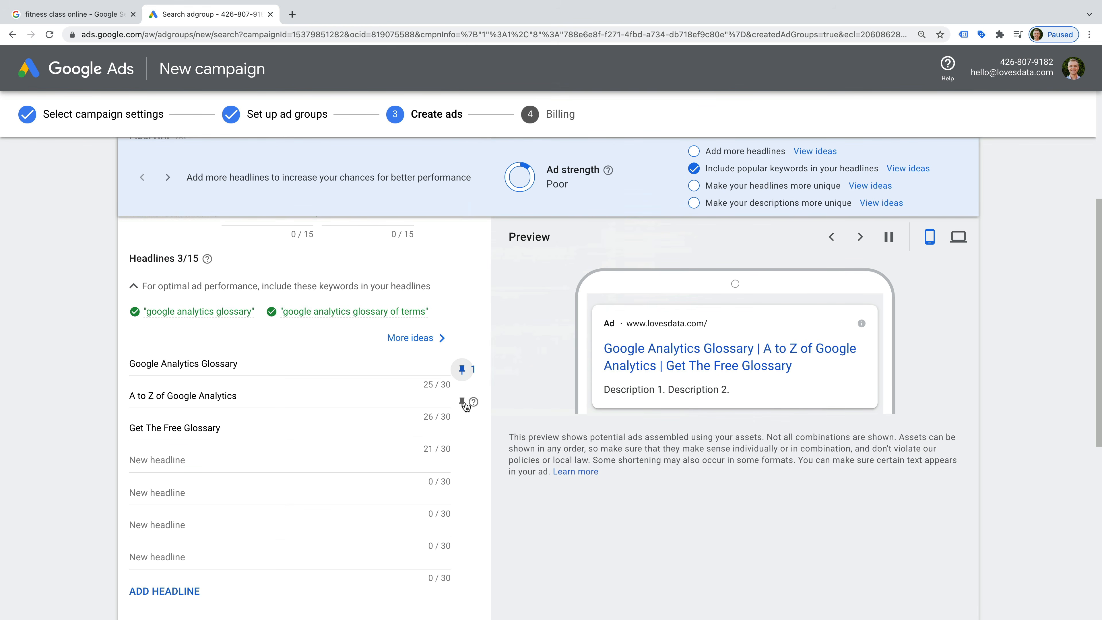
{"action": "left_click", "coordinate": [462, 402]}
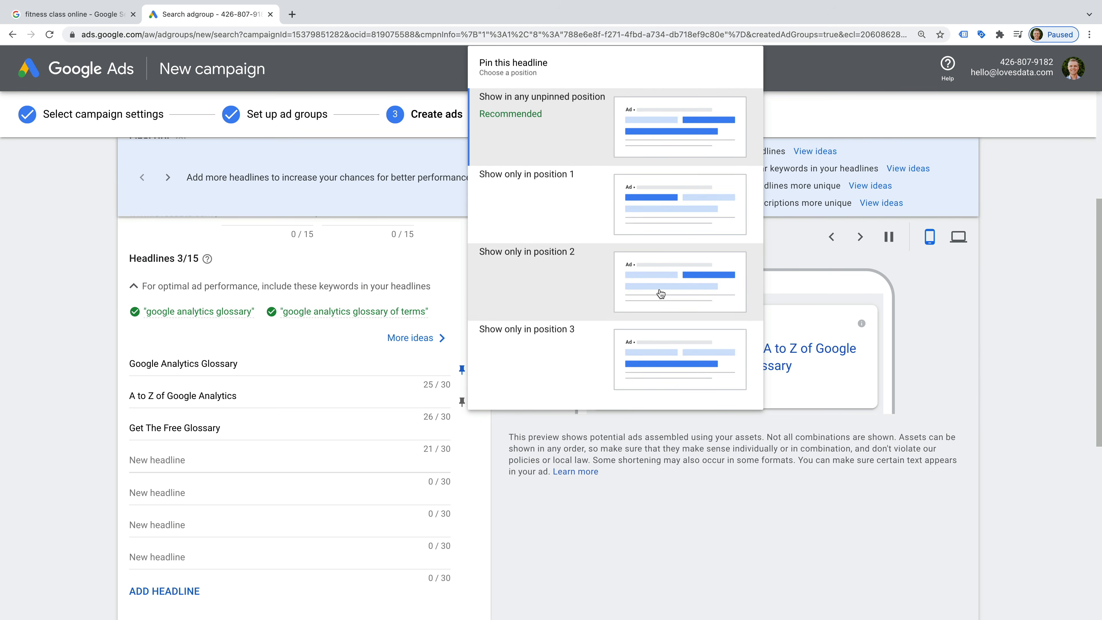
{"action": "left_click", "coordinate": [638, 304]}
{"action": "left_click", "coordinate": [462, 437]}
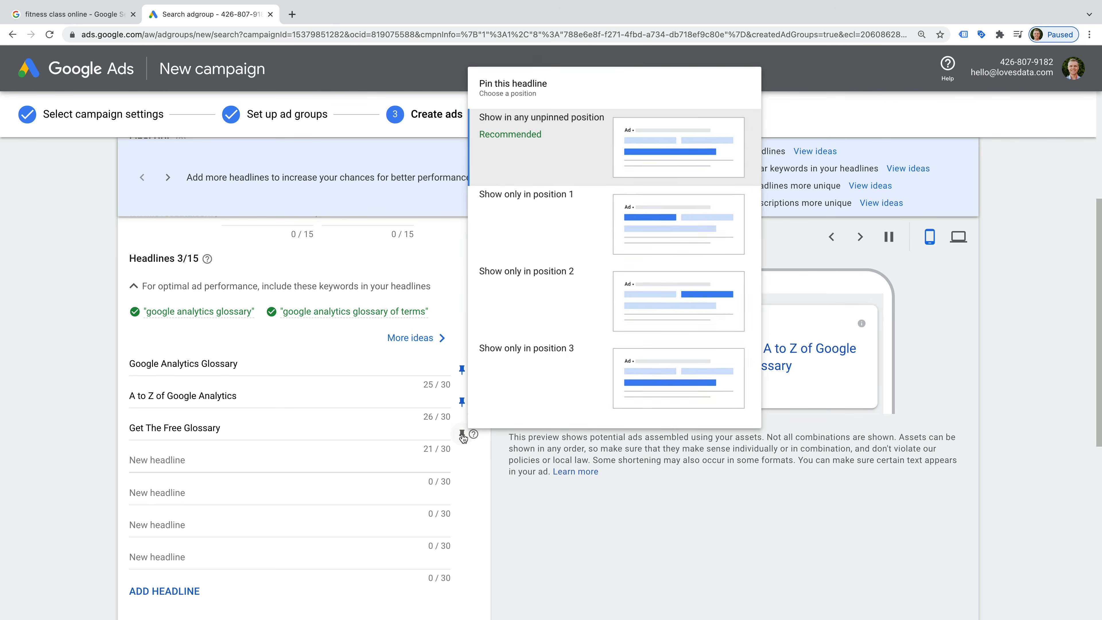
{"action": "left_click", "coordinate": [653, 385]}
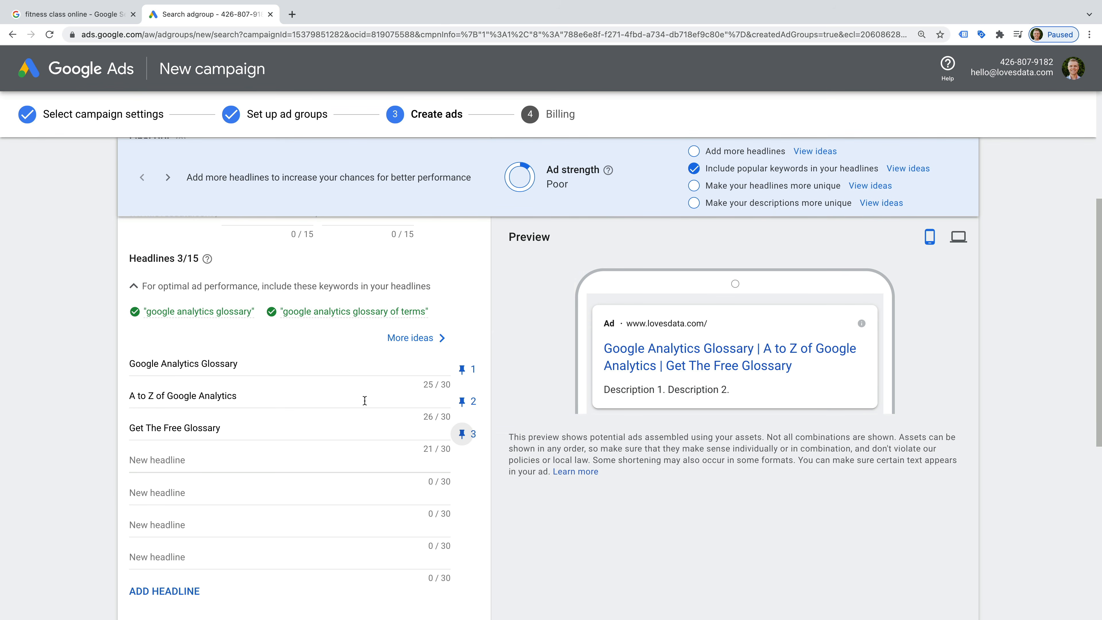
Enter the first ad description: "Learn about the most important terms you will see in your Google Analytics reports."
{"action": "scroll", "coordinate": [364, 400], "scroll_direction": "down", "scroll_amount": 5}
{"action": "left_click", "coordinate": [296, 395]}
{"action": "type", "text": "Learn about the most important terms you will see in your Google Analytics reports."}
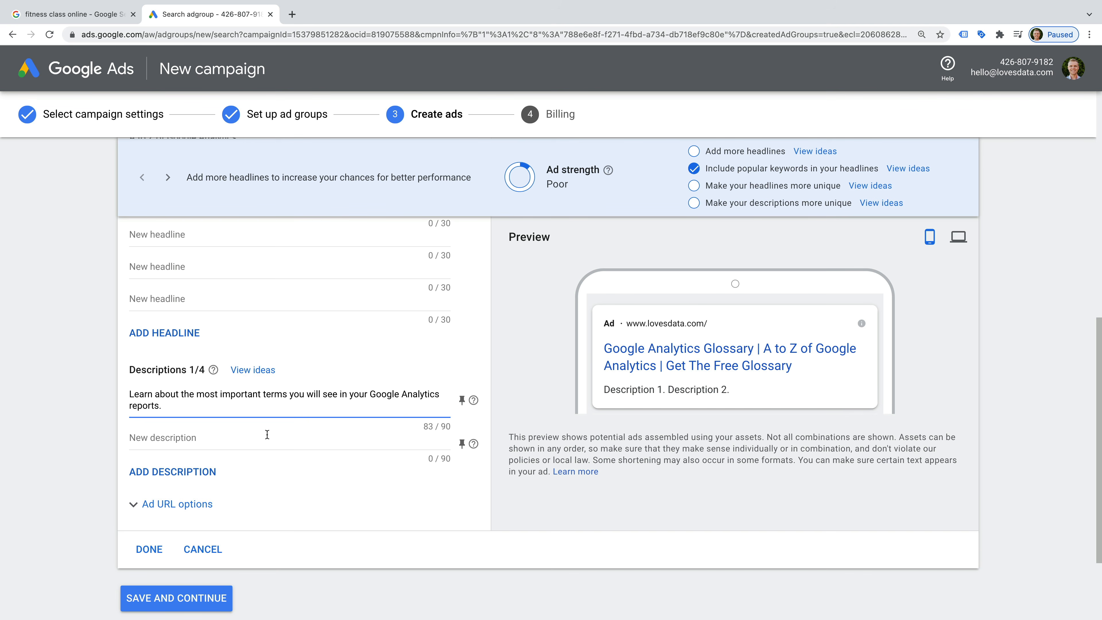
Enter the second ad description: "Ready? Get your copy of the A to Z guide to Google Analytics right now."
{"action": "left_click", "coordinate": [268, 435]}
{"action": "type", "text": "Ready?"}
{"action": "type", "text": "Get"}
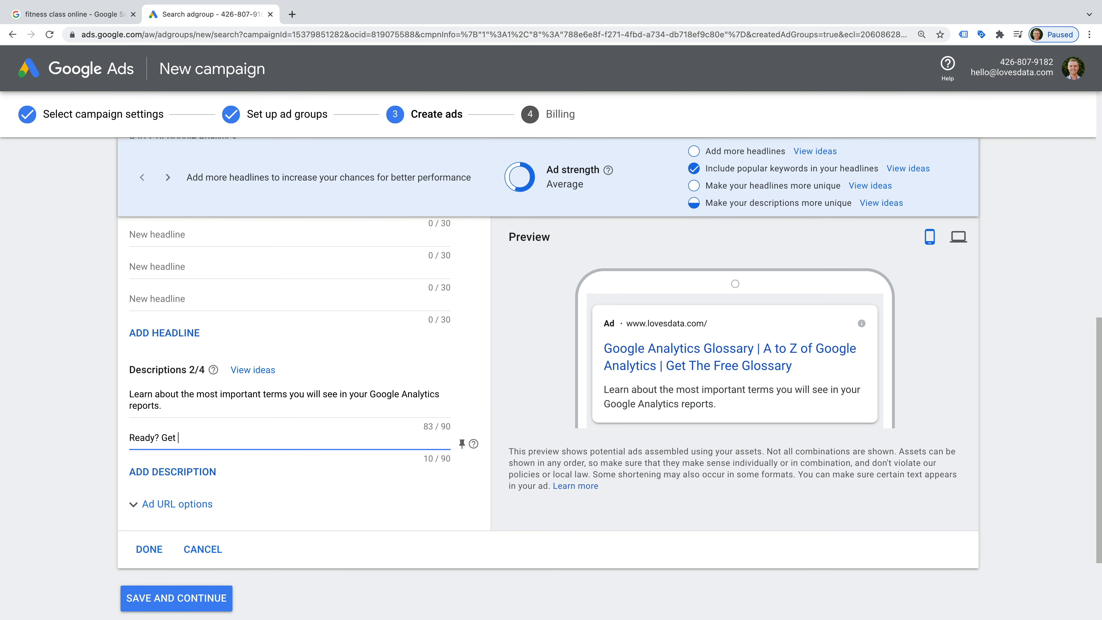
{"action": "type", "text": " your copy of the A to Z guide to Google Analytics right now."}
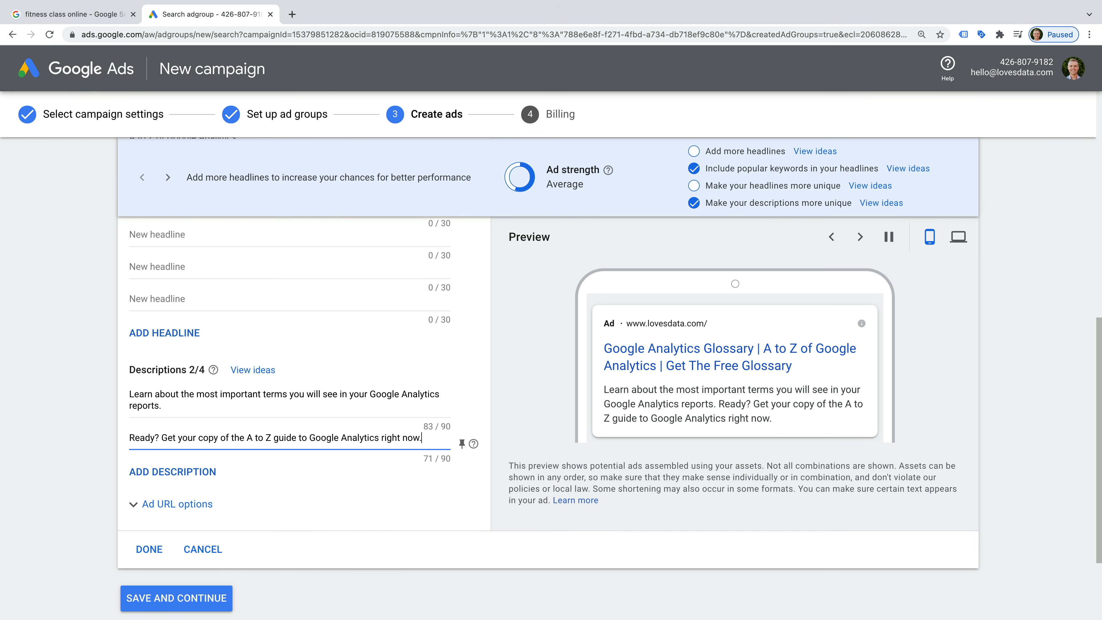
Pin the first description to position 1 and the second to position 2, and save the ad
{"action": "left_click", "coordinate": [463, 399]}
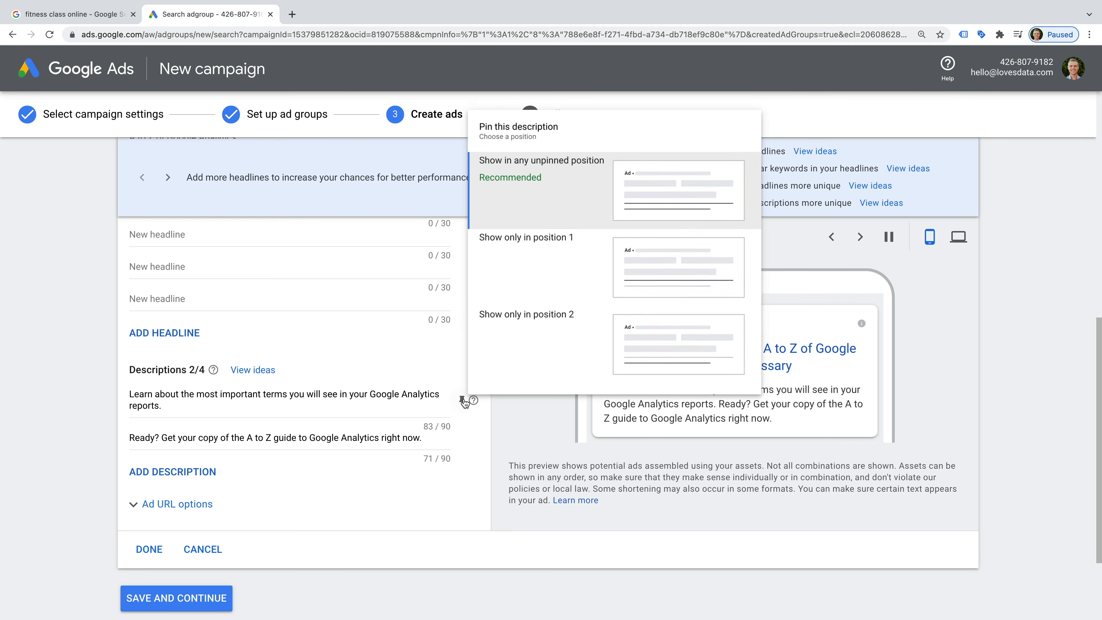
{"action": "left_click", "coordinate": [633, 264]}
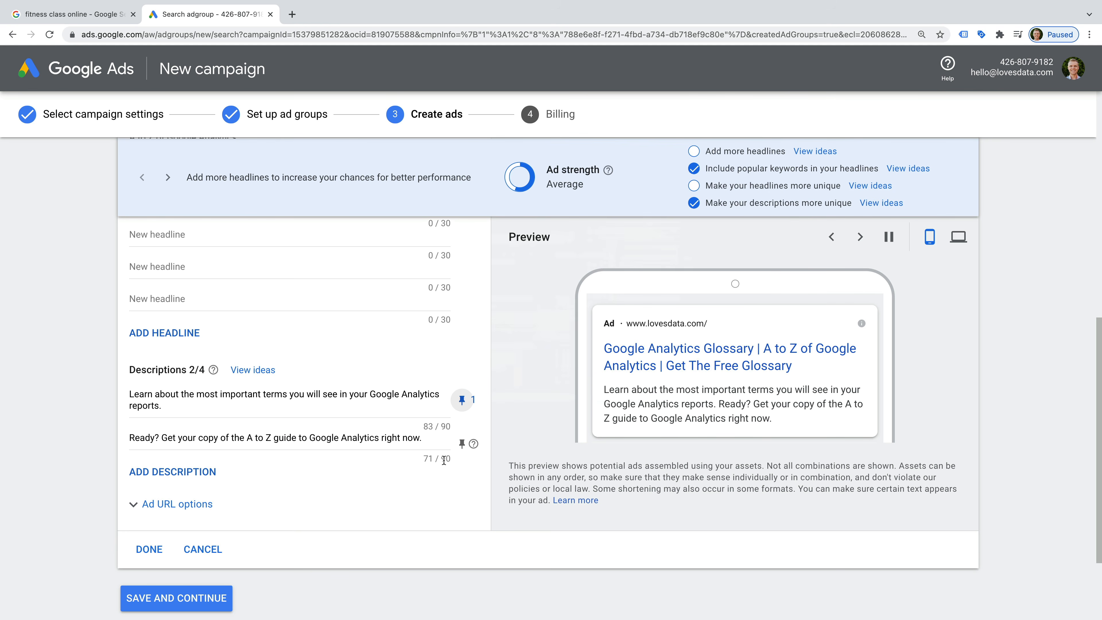
{"action": "left_click", "coordinate": [462, 444]}
{"action": "left_click", "coordinate": [557, 389]}
{"action": "left_click", "coordinate": [148, 549]}
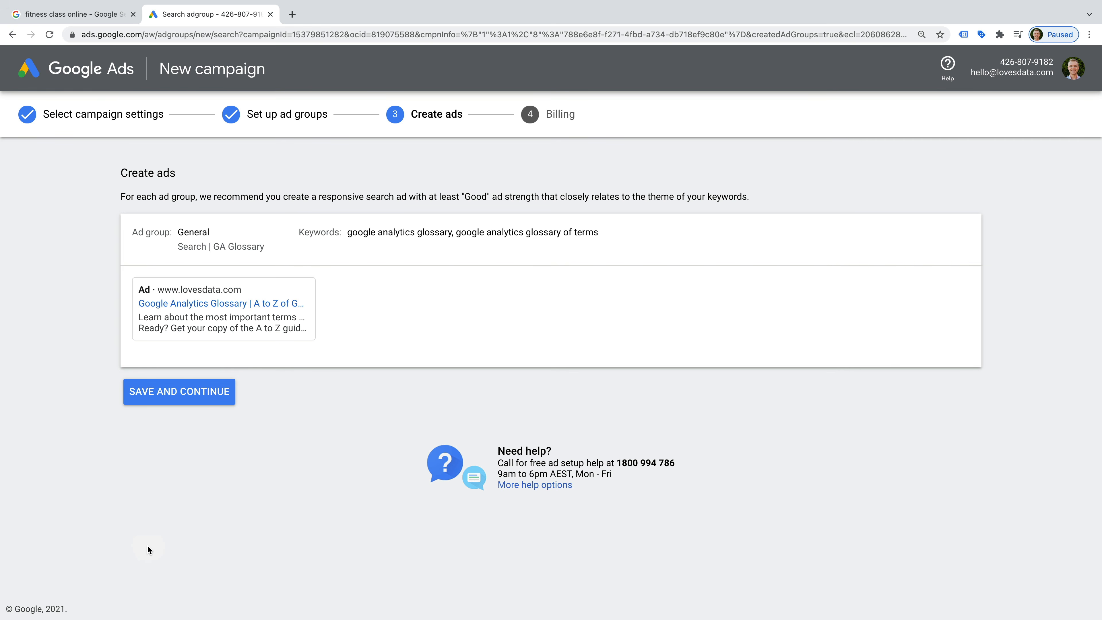
{"action": "left_click", "coordinate": [179, 393]}
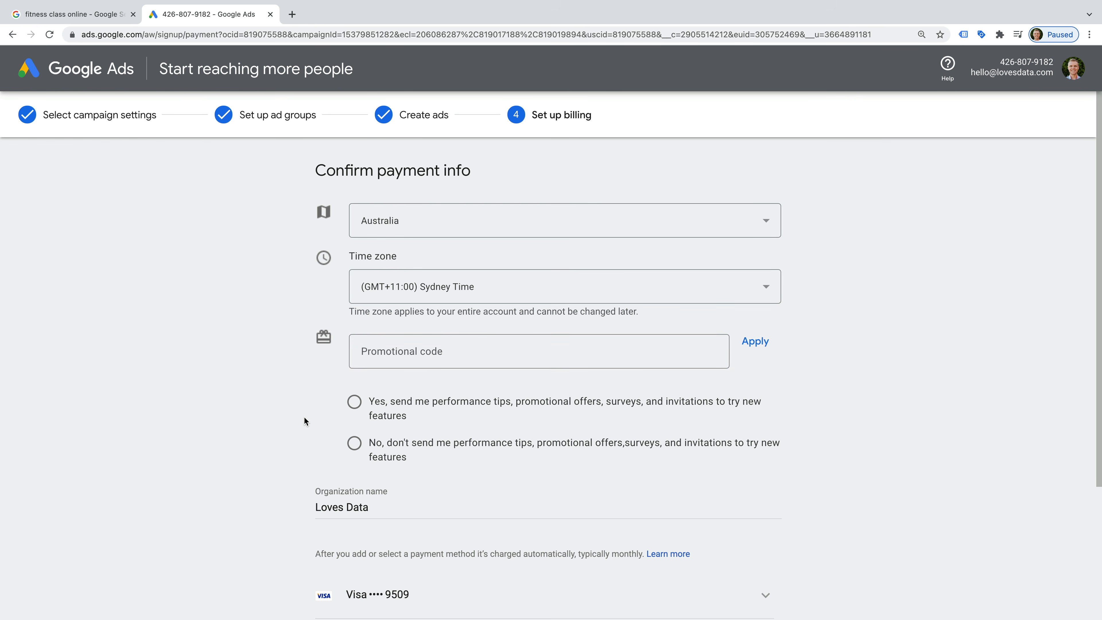
Decline performance tips and promotional offers, and submit the payment info with the existing billing details
{"action": "scroll", "coordinate": [304, 418], "scroll_direction": "down", "scroll_amount": 4}
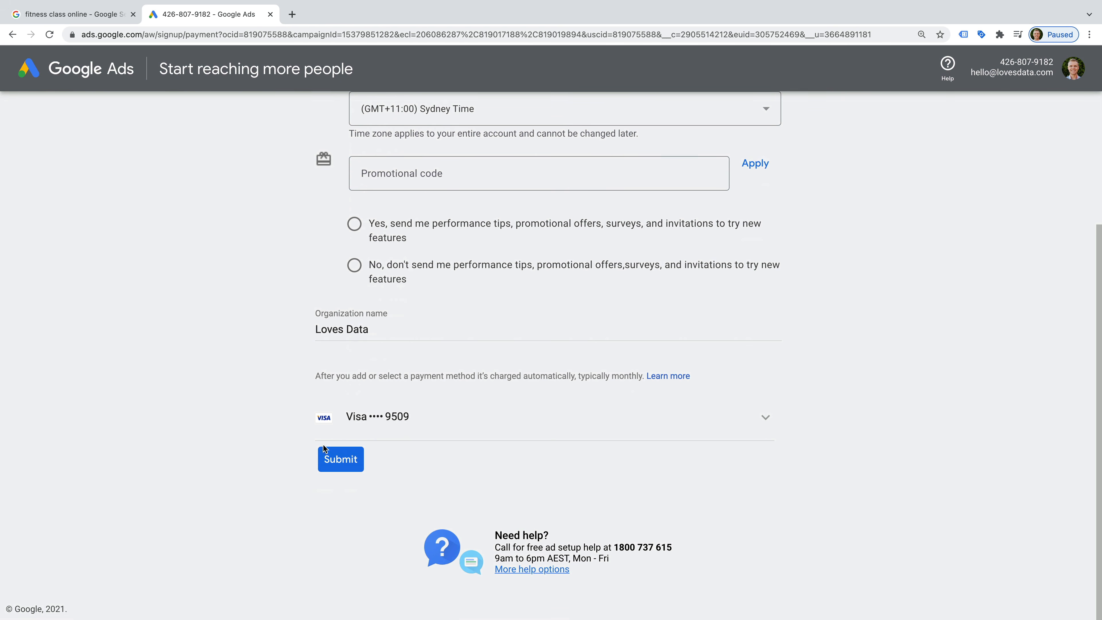
{"action": "left_click", "coordinate": [350, 464]}
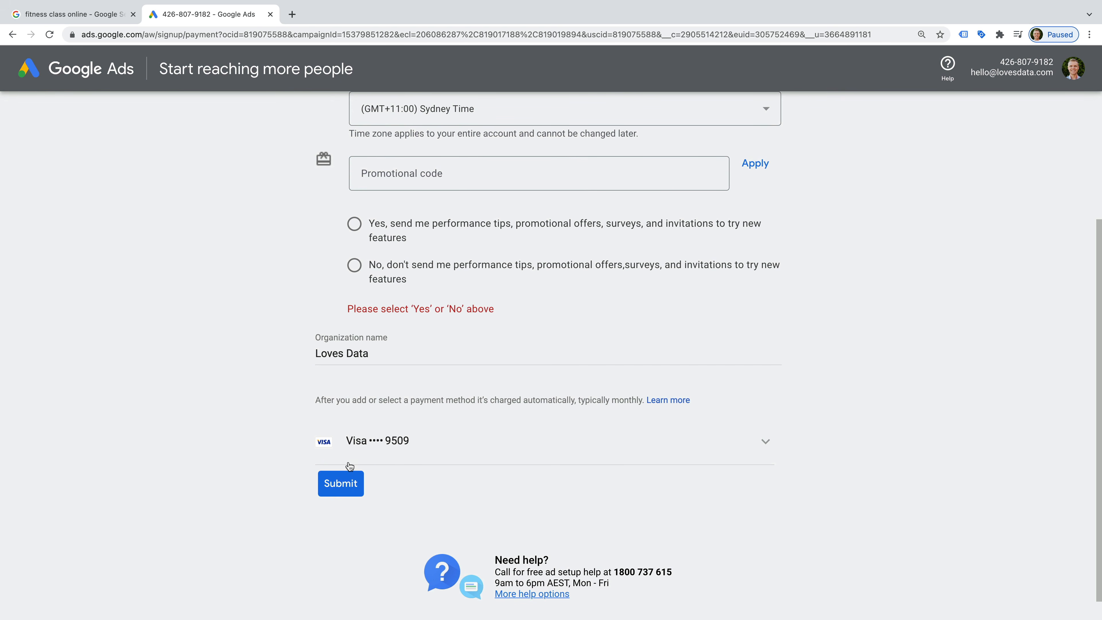
{"action": "left_click", "coordinate": [355, 265]}
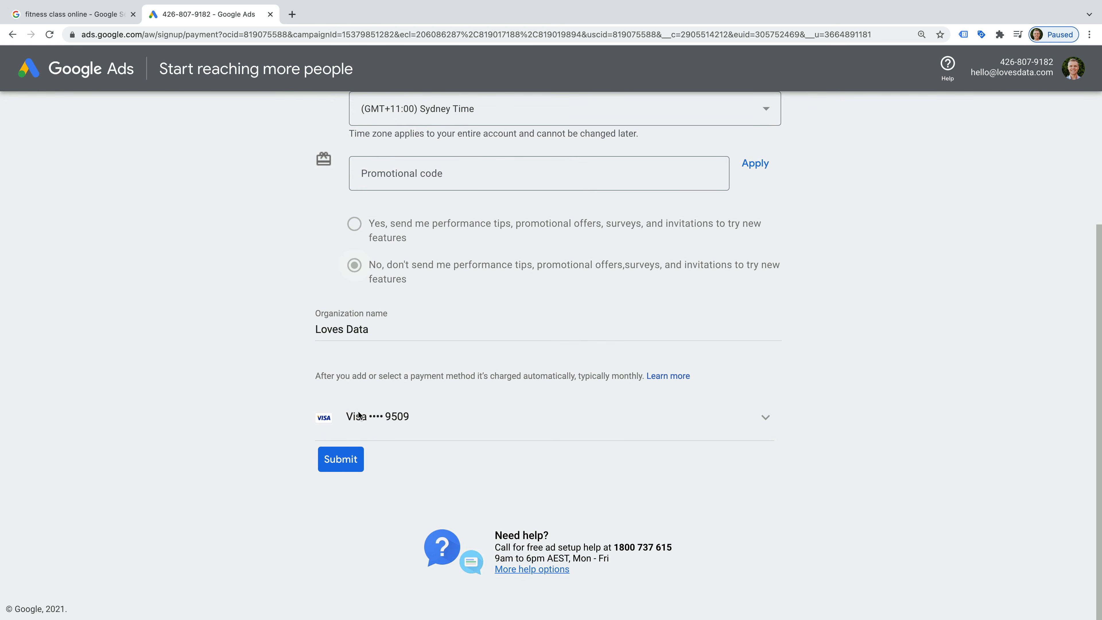
{"action": "left_click", "coordinate": [355, 459]}
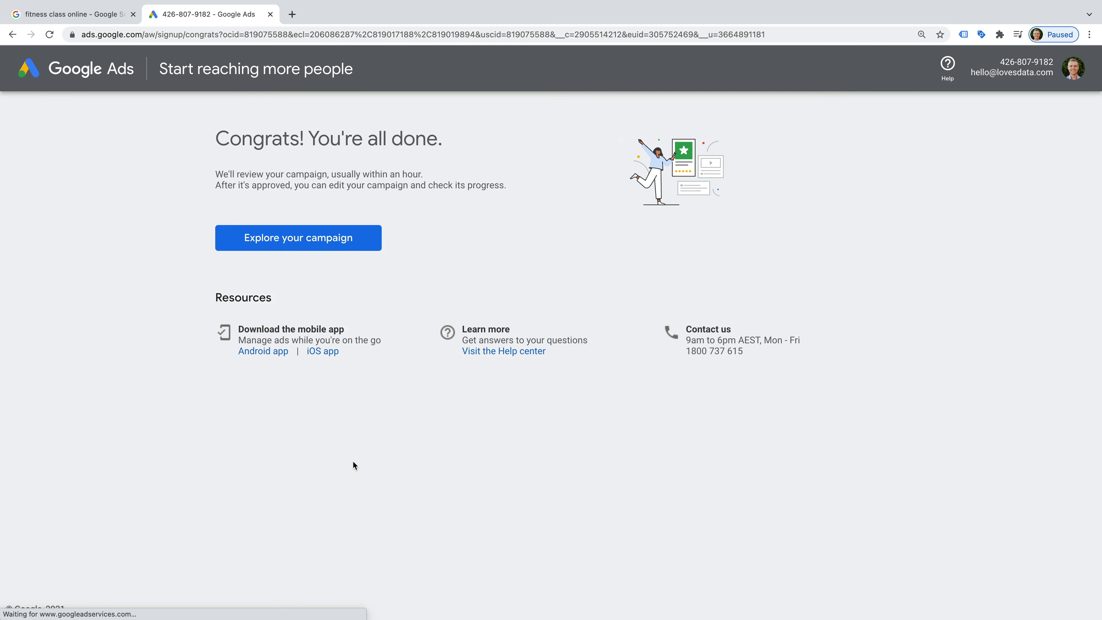
Go to the account's campaigns list and pause the "Search | GA Glossary" campaign
{"action": "left_click", "coordinate": [324, 248]}
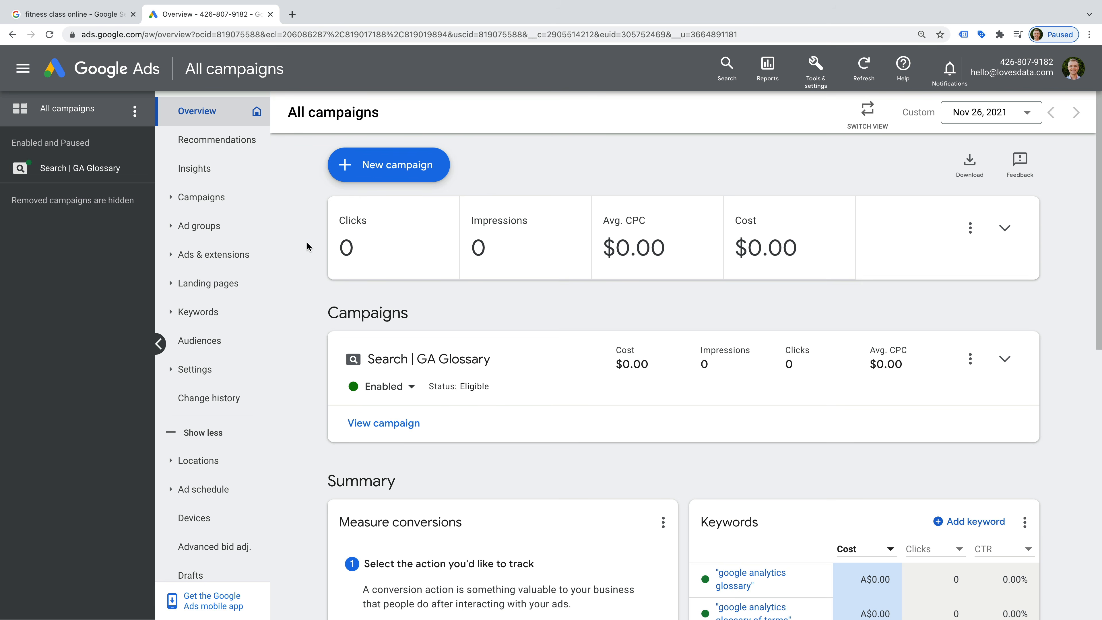
{"action": "left_click", "coordinate": [200, 198]}
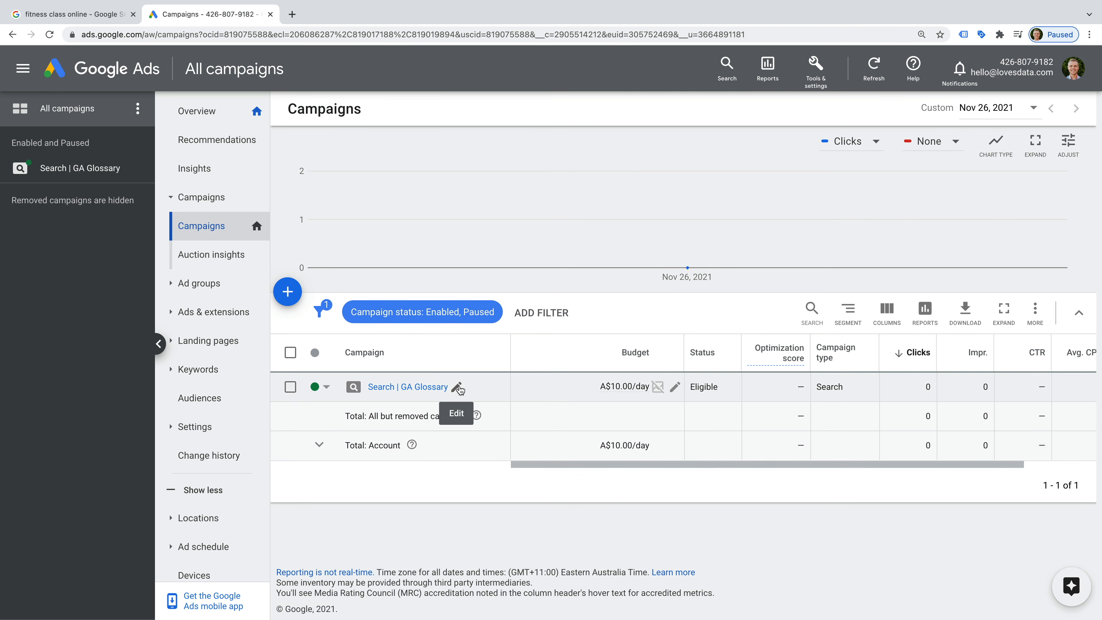
{"action": "left_click", "coordinate": [326, 387]}
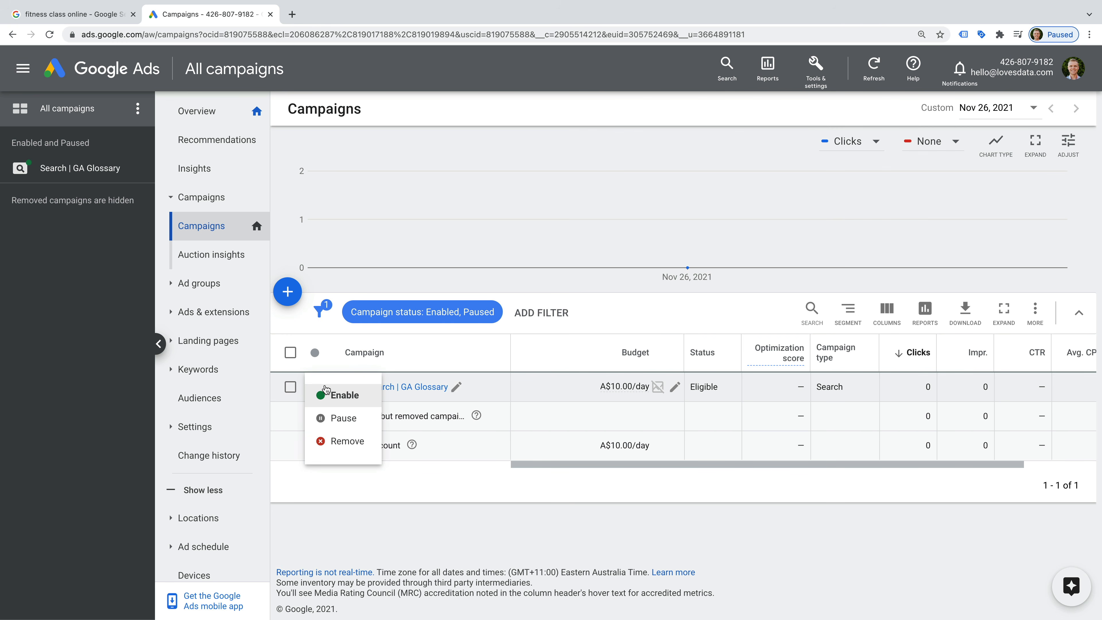
{"action": "left_click", "coordinate": [364, 419]}
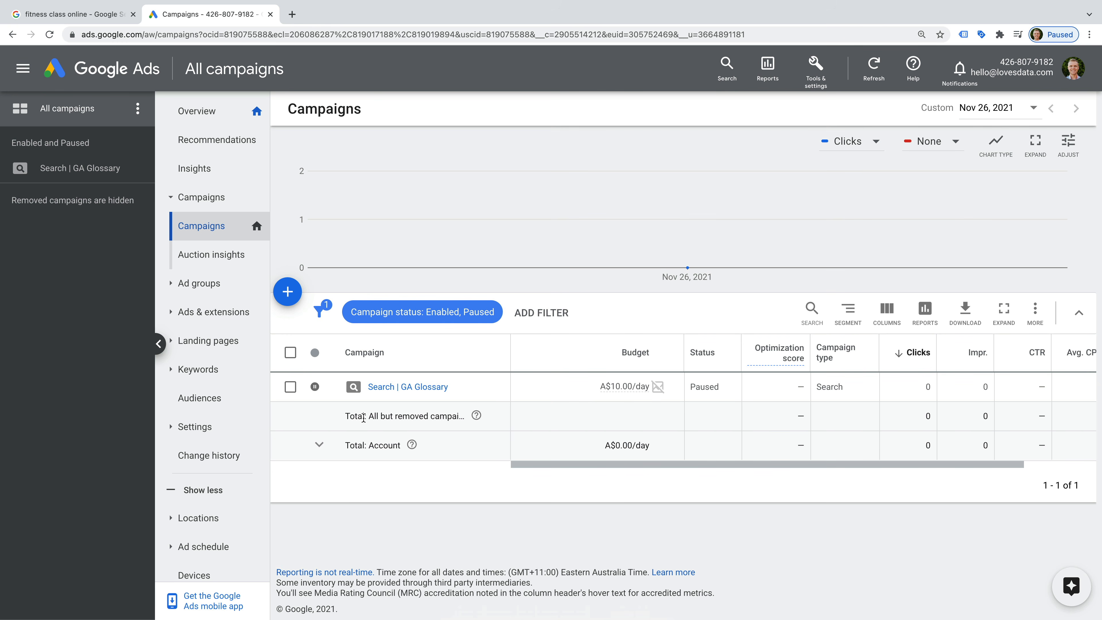
Review the account structure from the "Search | GA Glossary" campaign to the keywords and ads of its General ad group
{"action": "left_click", "coordinate": [118, 172]}
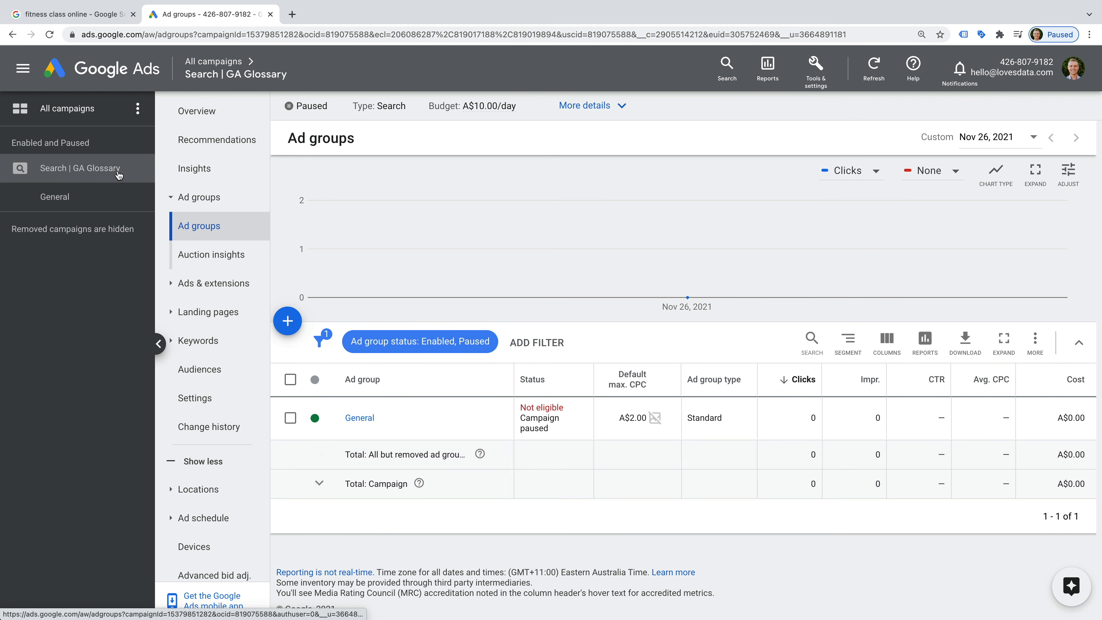
{"action": "left_click", "coordinate": [82, 113]}
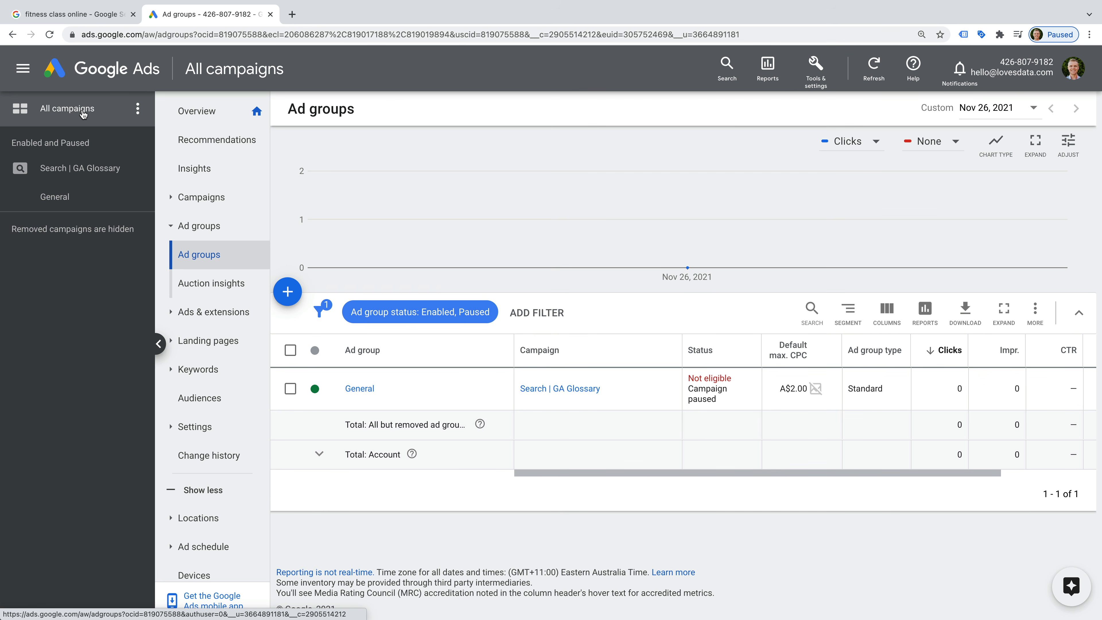
{"action": "left_click", "coordinate": [113, 171]}
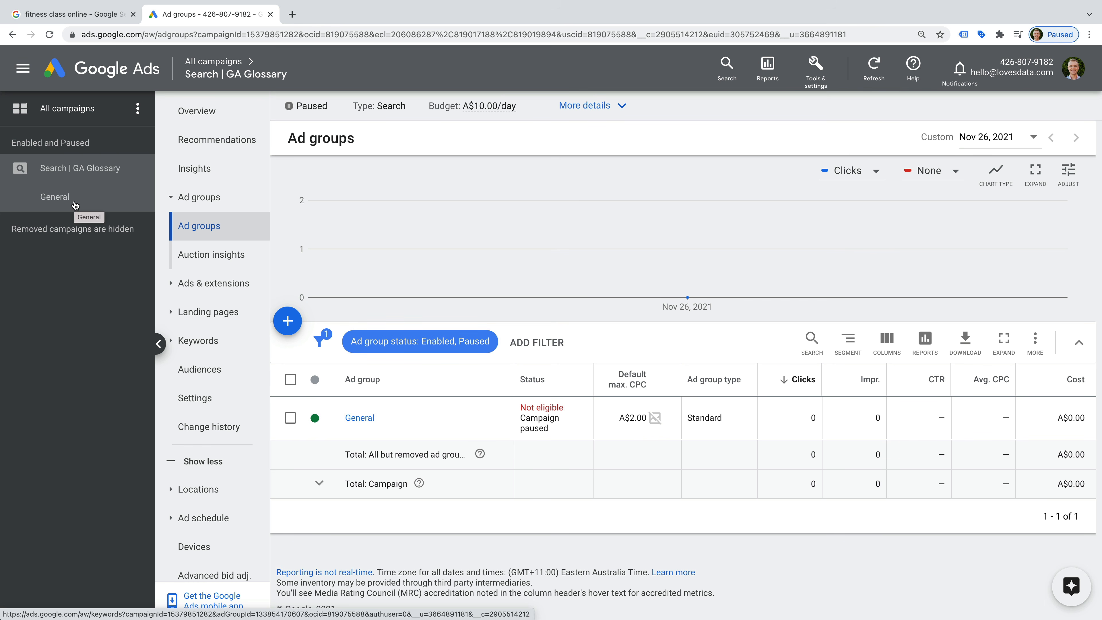
{"action": "left_click", "coordinate": [74, 203]}
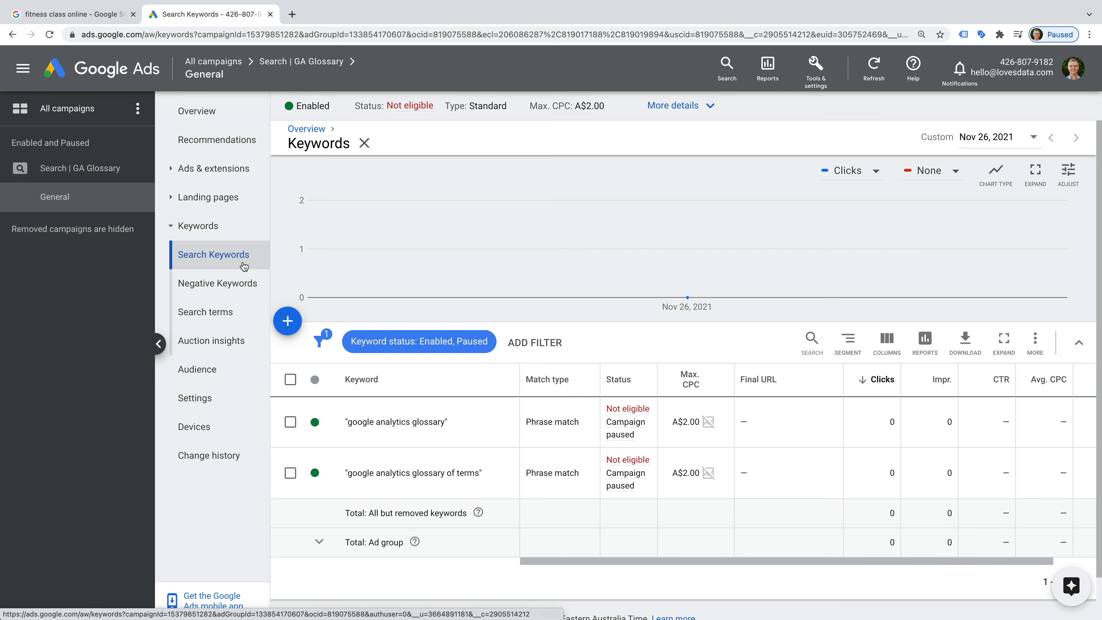
{"action": "left_click", "coordinate": [230, 170]}
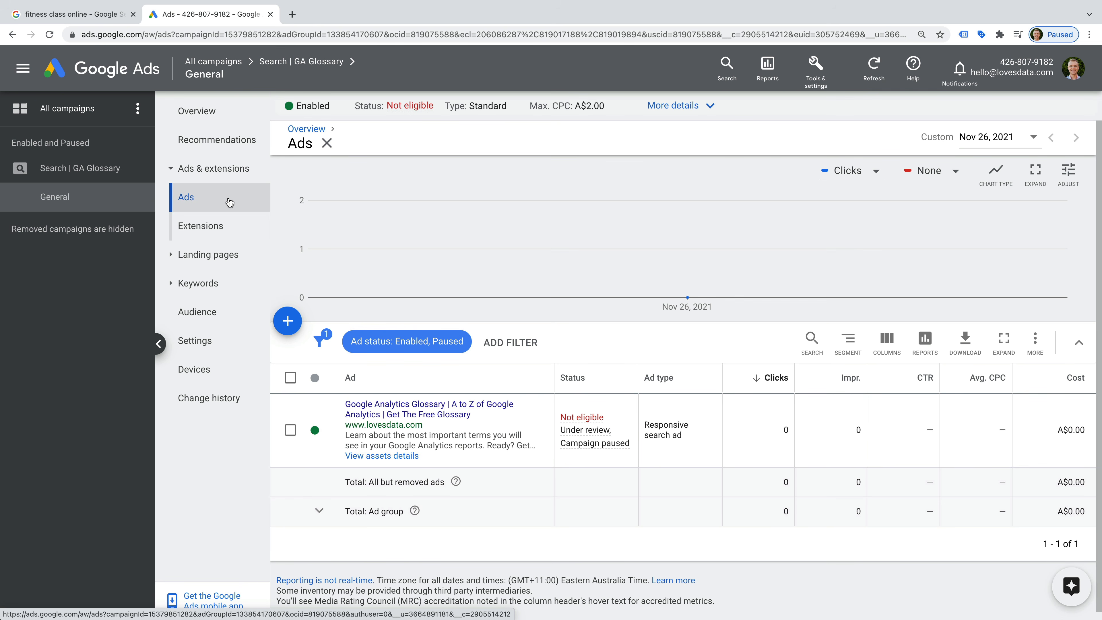
Start a new responsive search ad in the General ad group and set its three headlines to show in any unpinned position
{"action": "left_click", "coordinate": [287, 321]}
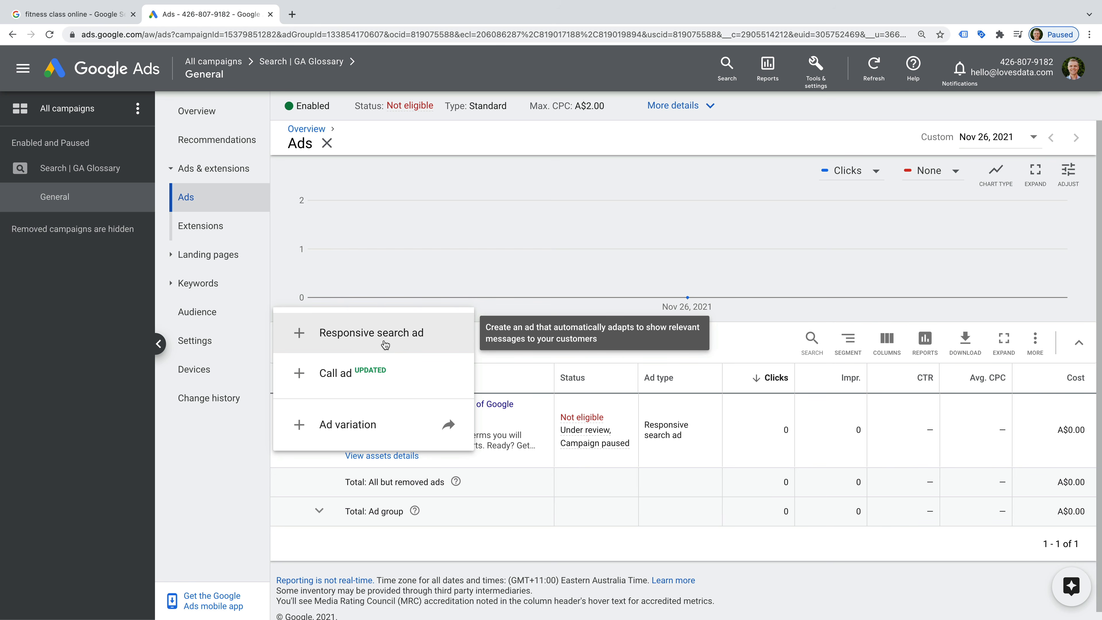
{"action": "left_click", "coordinate": [384, 344]}
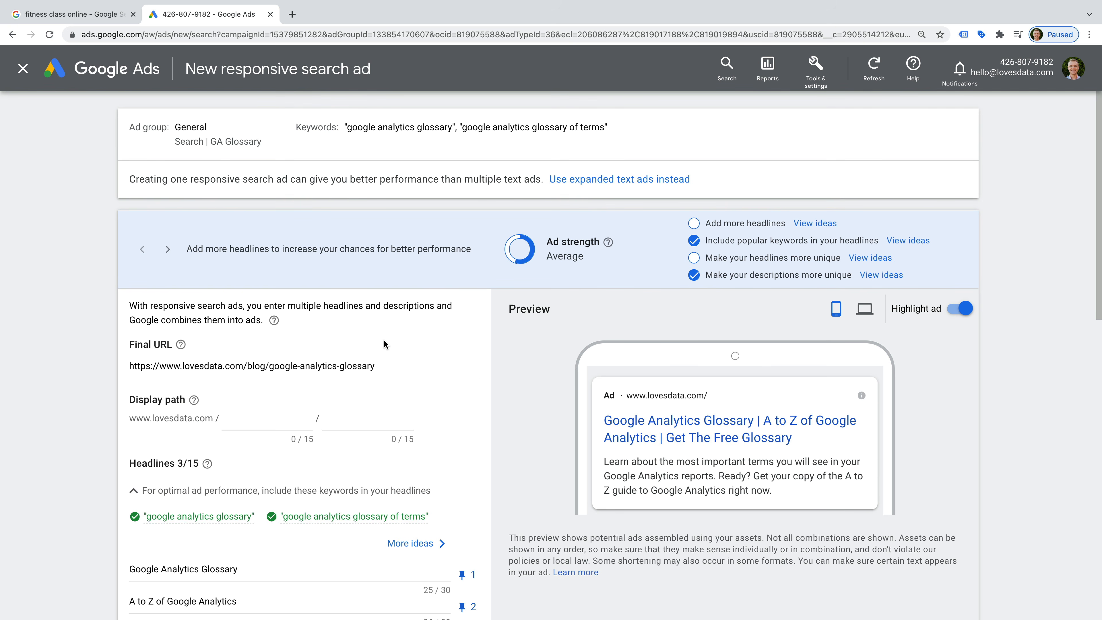
{"action": "scroll", "coordinate": [384, 343], "scroll_direction": "down", "scroll_amount": 5}
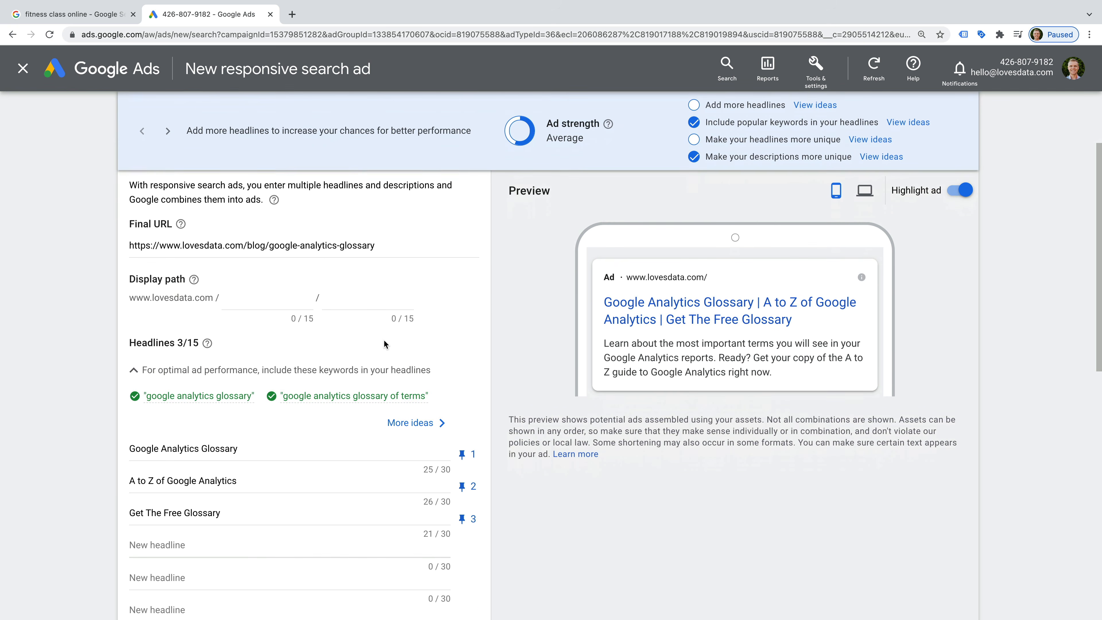
{"action": "scroll", "coordinate": [384, 342], "scroll_direction": "down", "scroll_amount": 2}
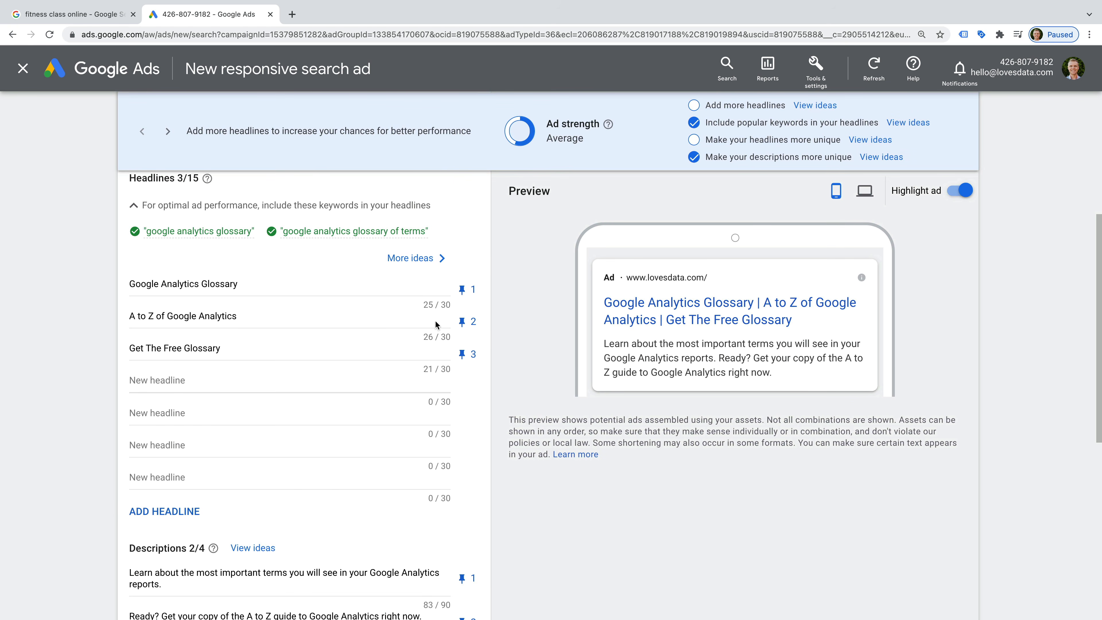
{"action": "left_click", "coordinate": [462, 297]}
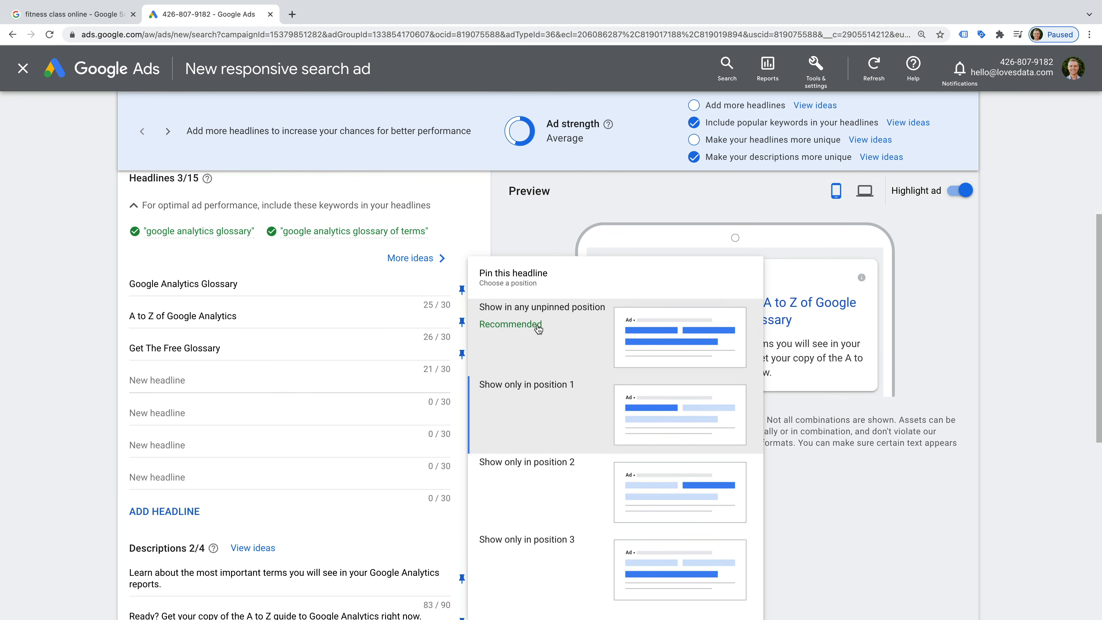
{"action": "left_click", "coordinate": [514, 321]}
{"action": "left_click", "coordinate": [473, 322]}
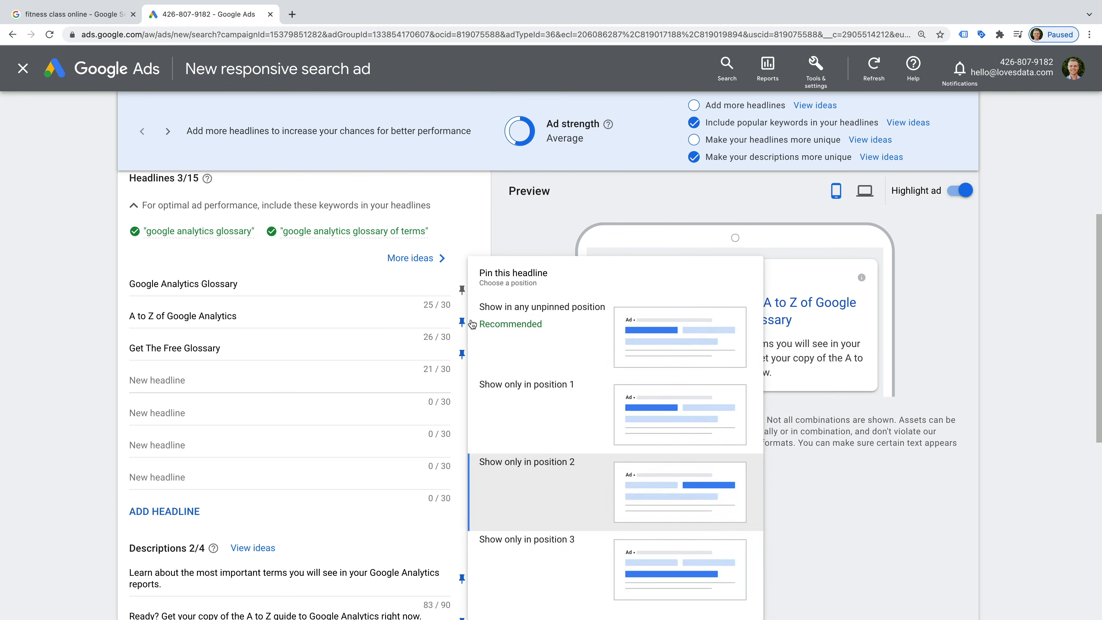
{"action": "left_click", "coordinate": [522, 323]}
{"action": "left_click", "coordinate": [462, 354]}
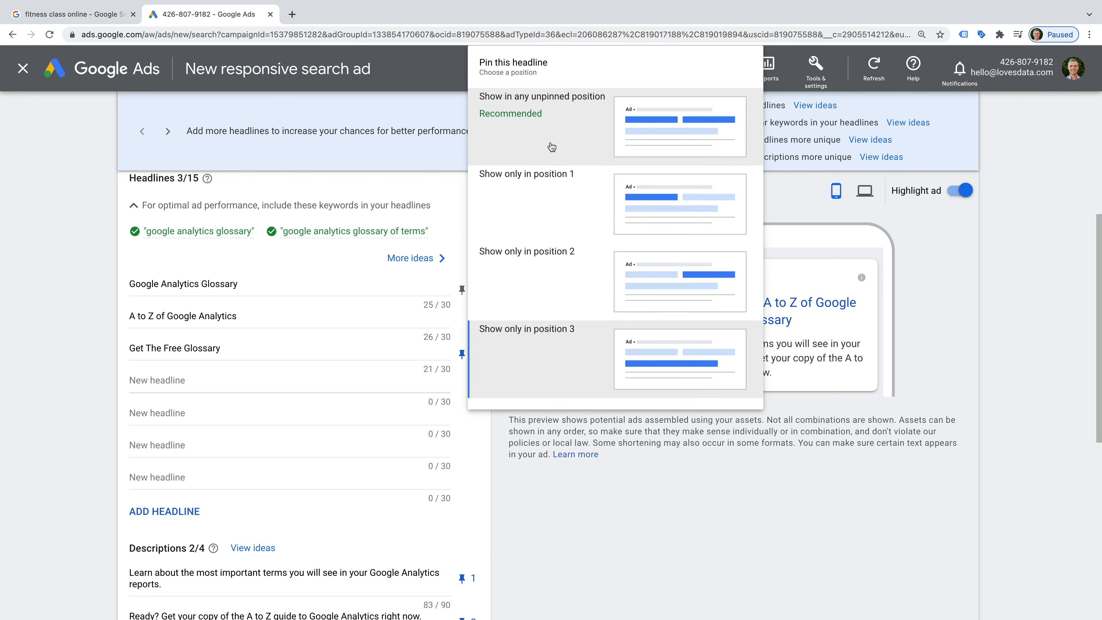
{"action": "left_click", "coordinate": [523, 105]}
Add the headlines "Get The Glossary", "Free GA Glossary", "GA Glossary of Terms" and "Your Free Reference" to the new ad
{"action": "scroll", "coordinate": [486, 301], "scroll_direction": "down", "scroll_amount": 1}
{"action": "left_click", "coordinate": [349, 352]}
{"action": "type", "text": "Get The Glossary"}
{"action": "left_click", "coordinate": [349, 389]}
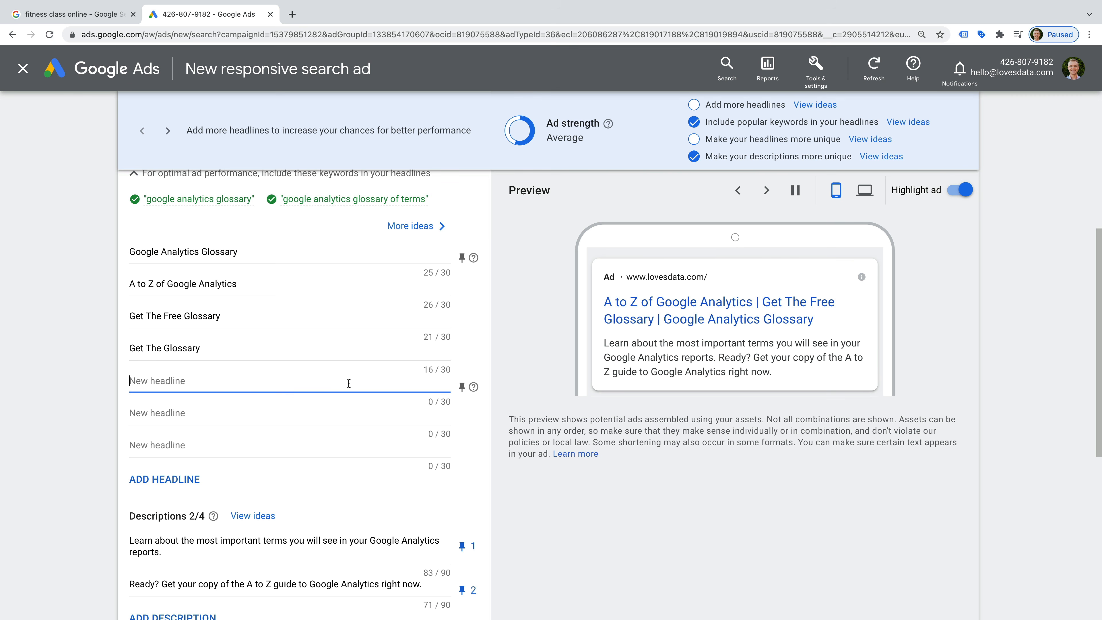
{"action": "type", "text": "Free GA Glossary"}
{"action": "left_click", "coordinate": [344, 408]}
{"action": "type", "text": "GA Glossary of Terms"}
{"action": "left_click", "coordinate": [330, 444]}
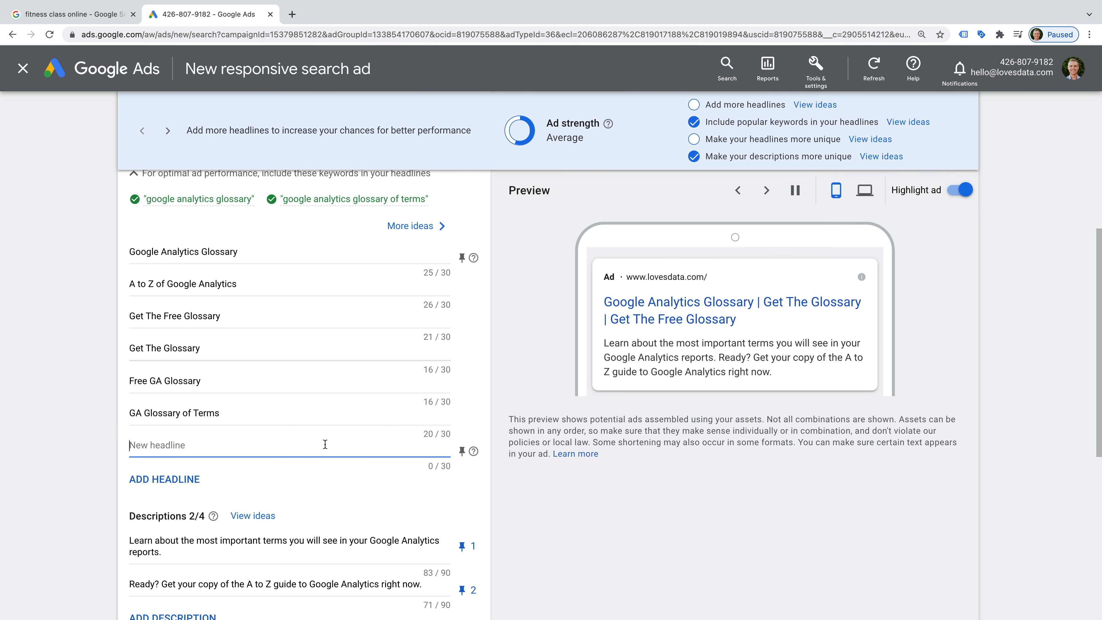
{"action": "type", "text": "Your Free Reference"}
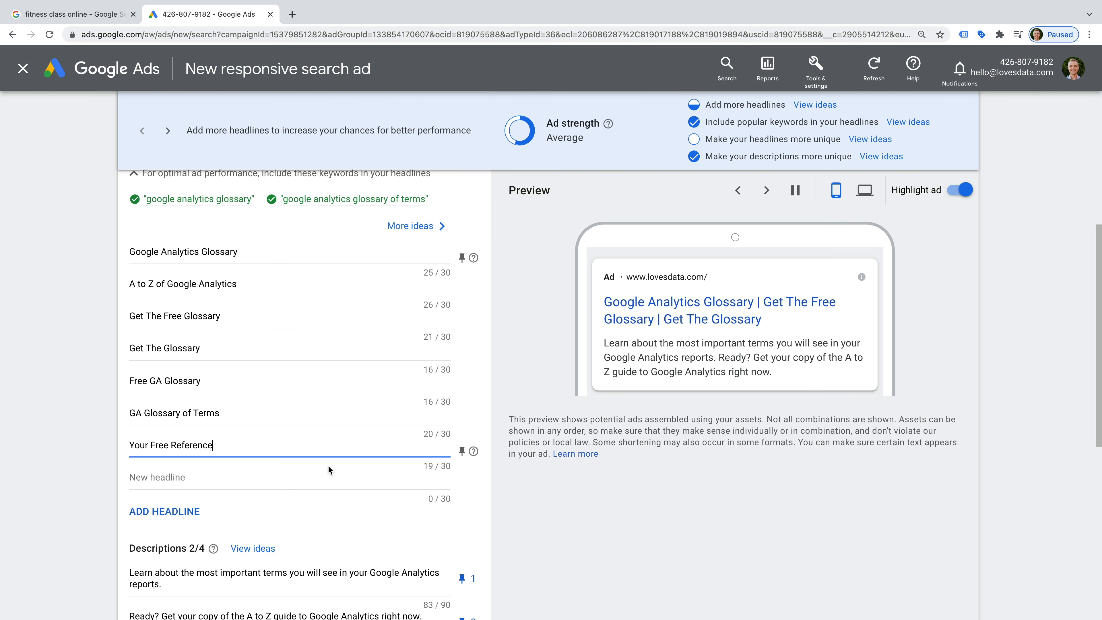
Add two more headlines: "Learn Important Terms in GA" and "Your Handy Reference"
{"action": "left_click", "coordinate": [326, 479]}
{"action": "scroll", "coordinate": [326, 483], "scroll_direction": "down", "scroll_amount": 2}
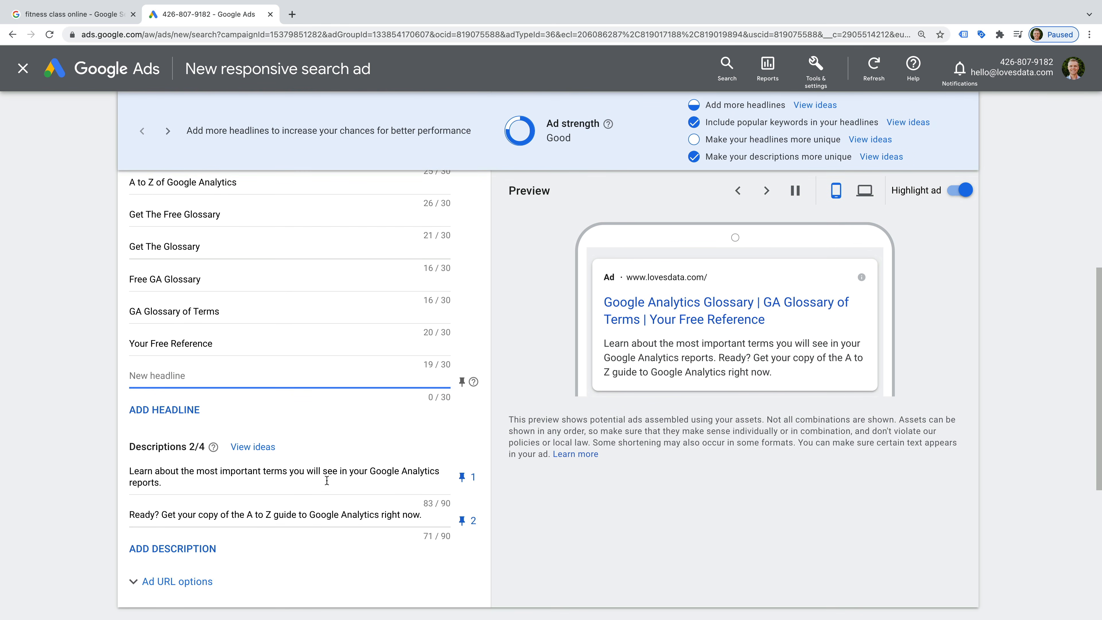
{"action": "type", "text": "Learn Important"}
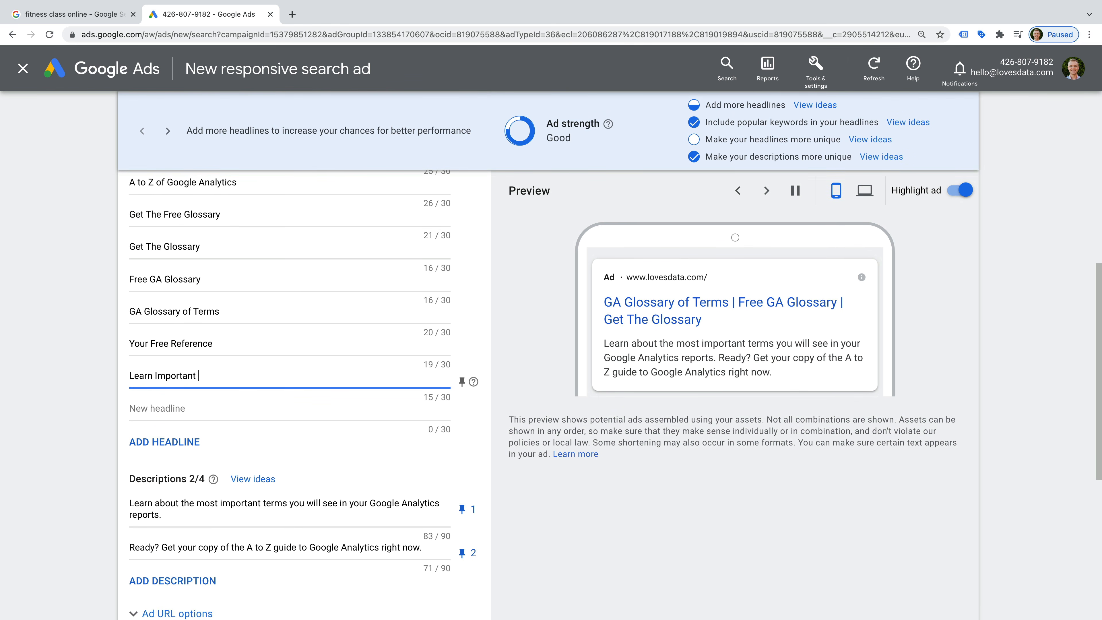
{"action": "type", "text": " Terms in GA"}
{"action": "key", "text": "Tab"}
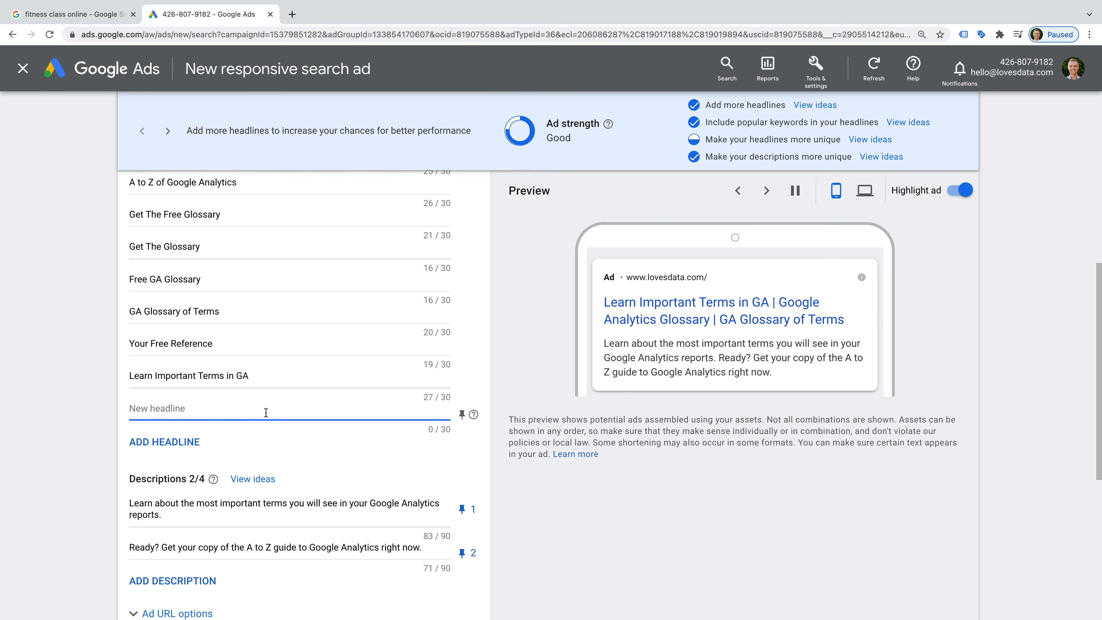
{"action": "type", "text": "Your Handy Reference"}
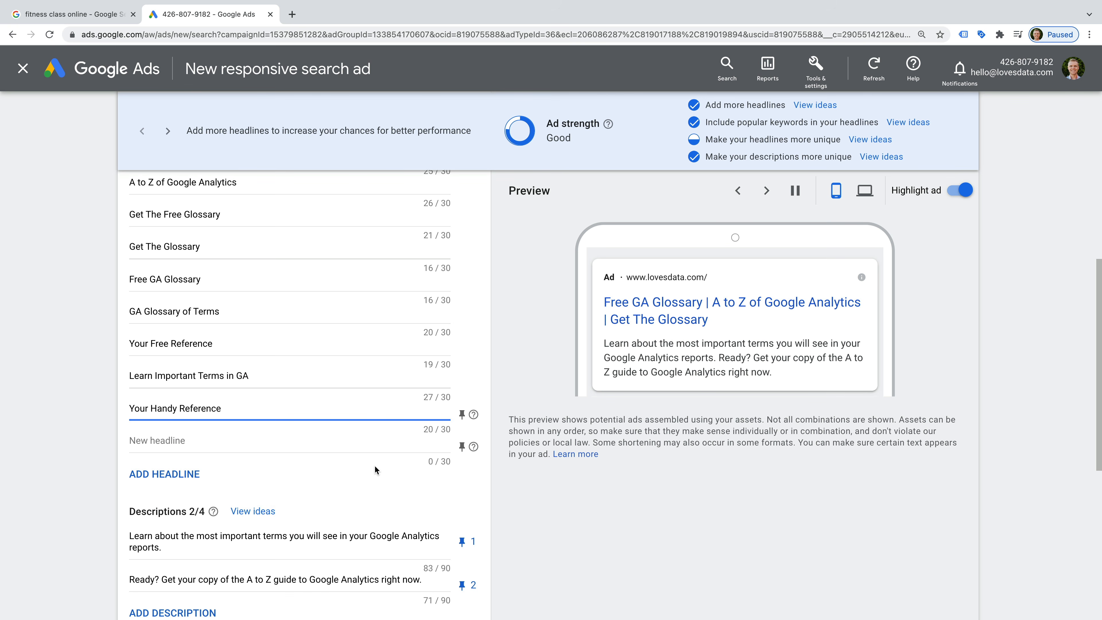
Unpin both existing descriptions and add a third: "Understand the most important Google Analytics terminology in this glossary."
{"action": "scroll", "coordinate": [375, 466], "scroll_direction": "down", "scroll_amount": 4}
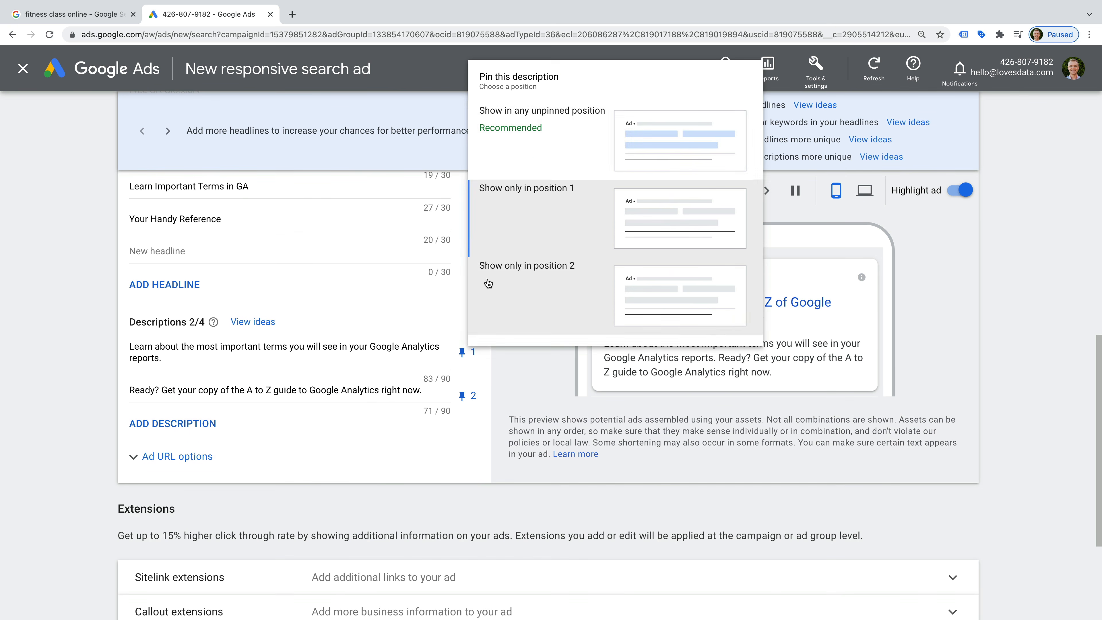
{"action": "left_click", "coordinate": [203, 423]}
{"action": "left_click", "coordinate": [202, 423]}
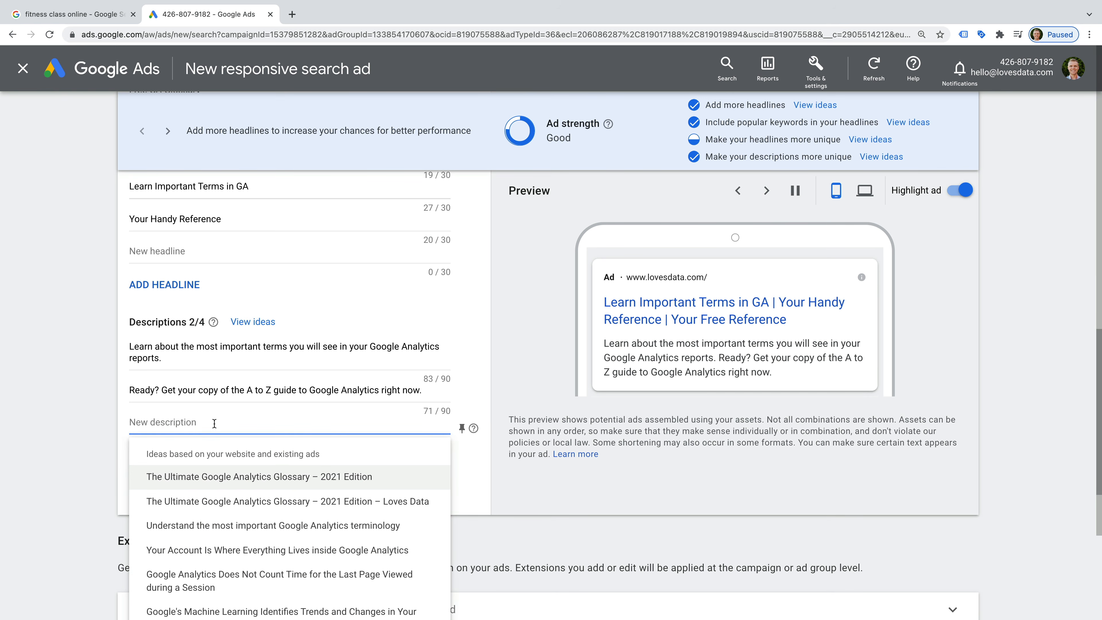
{"action": "left_click", "coordinate": [374, 526]}
{"action": "type", "text": "in this "}
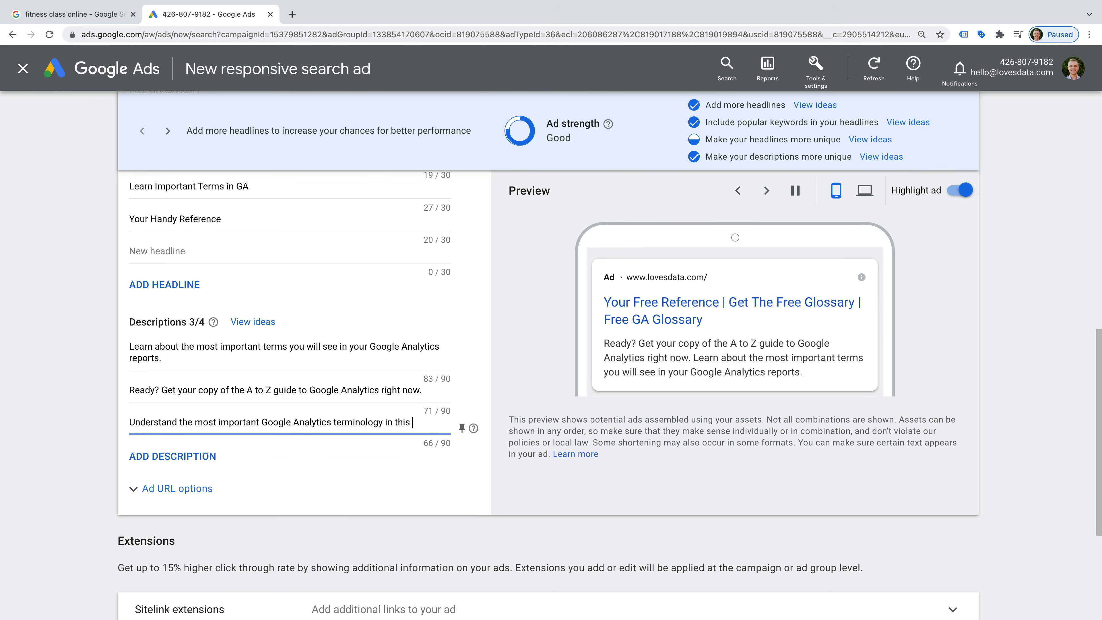
{"action": "type", "text": "glossary."}
Add the description "The Ultimate Google Analytics Glossary. 2021 Edition by Loves Data." and save the ad
{"action": "left_click", "coordinate": [172, 456]}
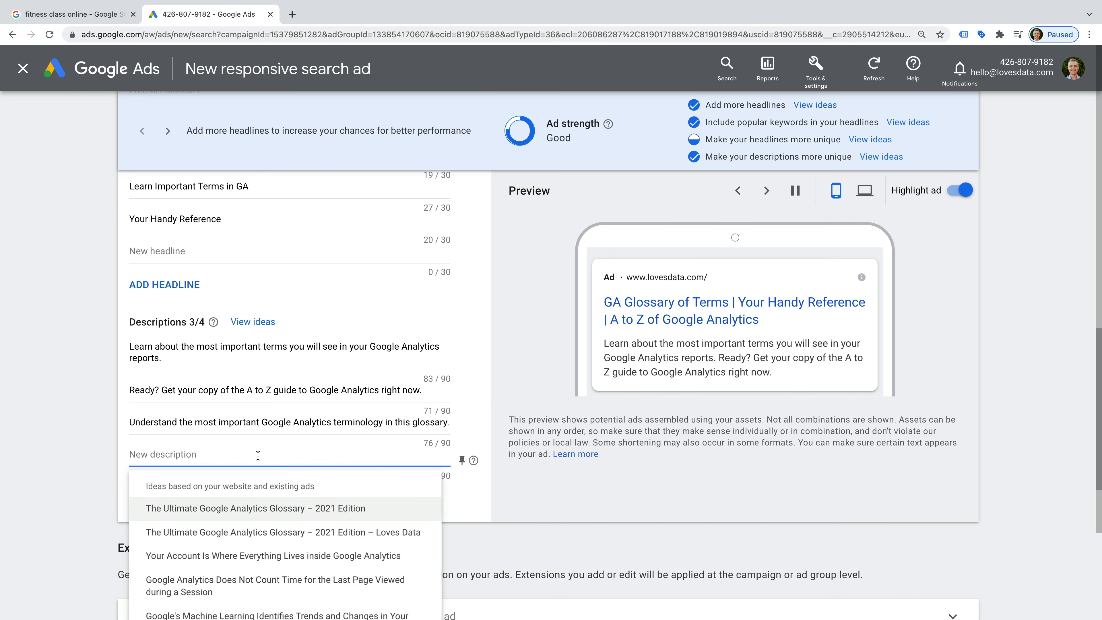
{"action": "left_click", "coordinate": [275, 526]}
{"action": "left_click_drag", "start_coordinate": [305, 454], "coordinate": [357, 455]}
{"action": "type", "text": ". 2021 Edition by Loves Data"}
{"action": "left_click", "coordinate": [407, 455]}
{"action": "type", "text": "."}
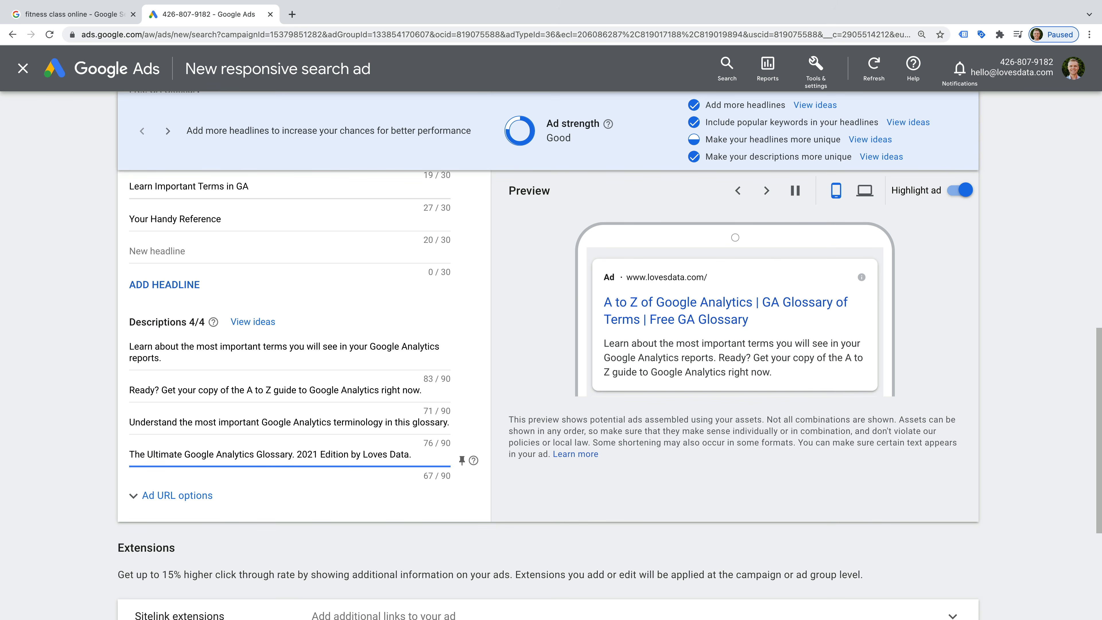
{"action": "scroll", "coordinate": [409, 493], "scroll_direction": "down", "scroll_amount": 1}
{"action": "scroll", "coordinate": [408, 492], "scroll_direction": "down", "scroll_amount": 4}
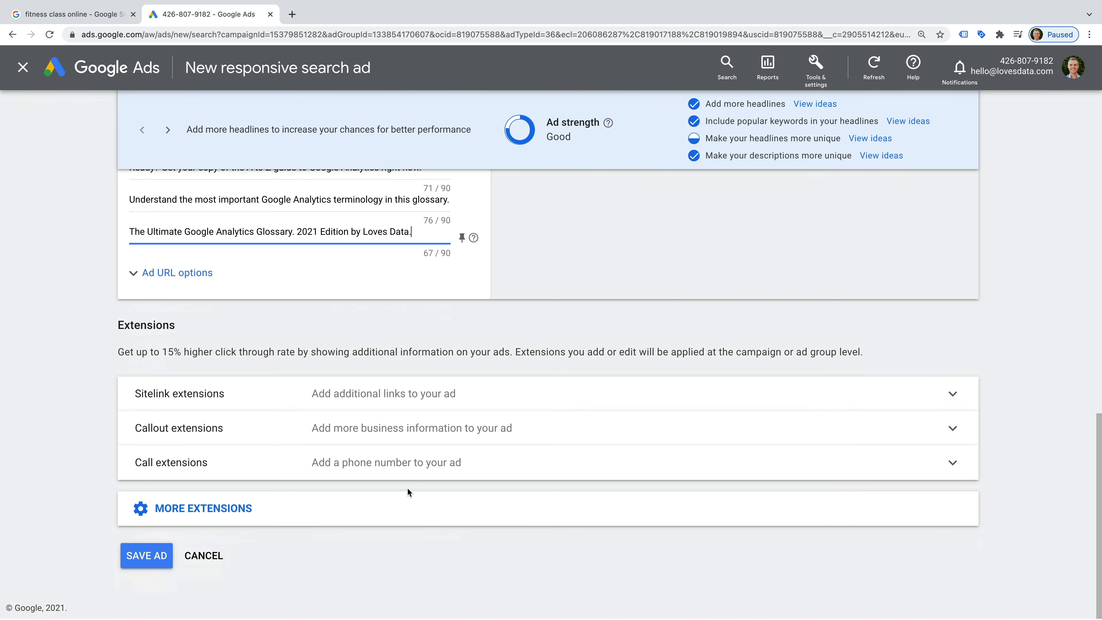
{"action": "left_click", "coordinate": [143, 560]}
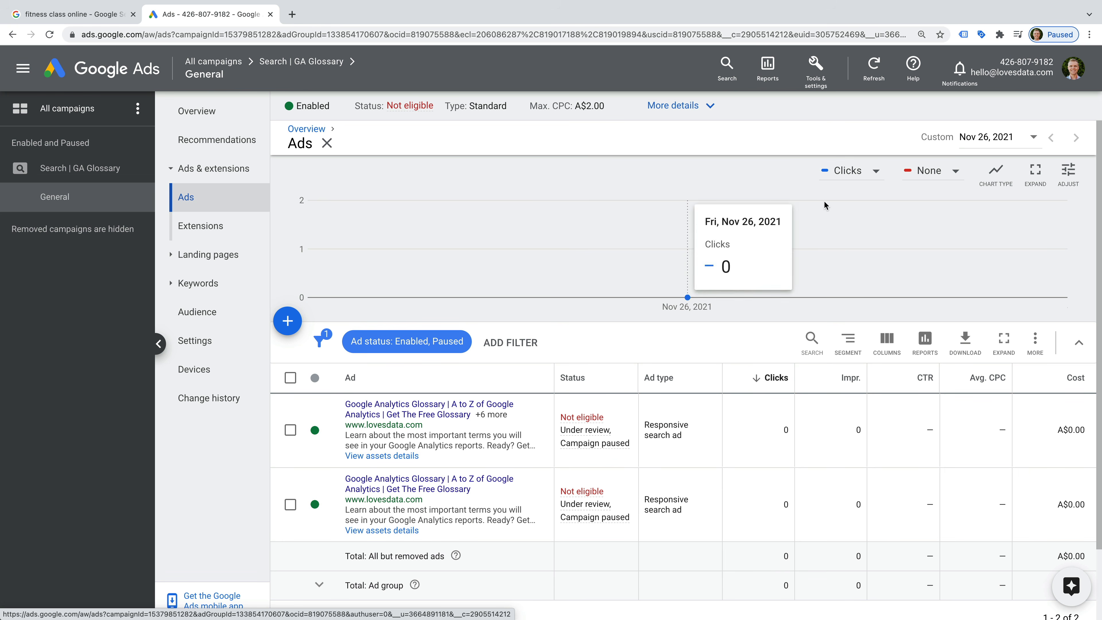
Discover new keywords in Keyword Planner from the seed terms "google analytics glossary" and "google analytics terms"
{"action": "left_click", "coordinate": [815, 70]}
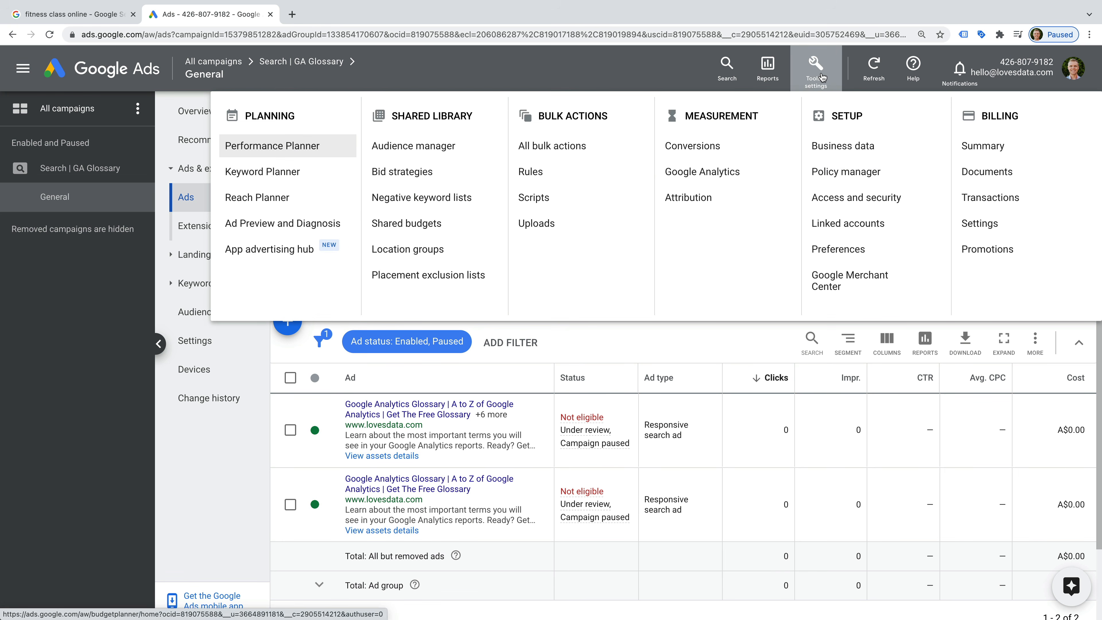
{"action": "left_click", "coordinate": [311, 179]}
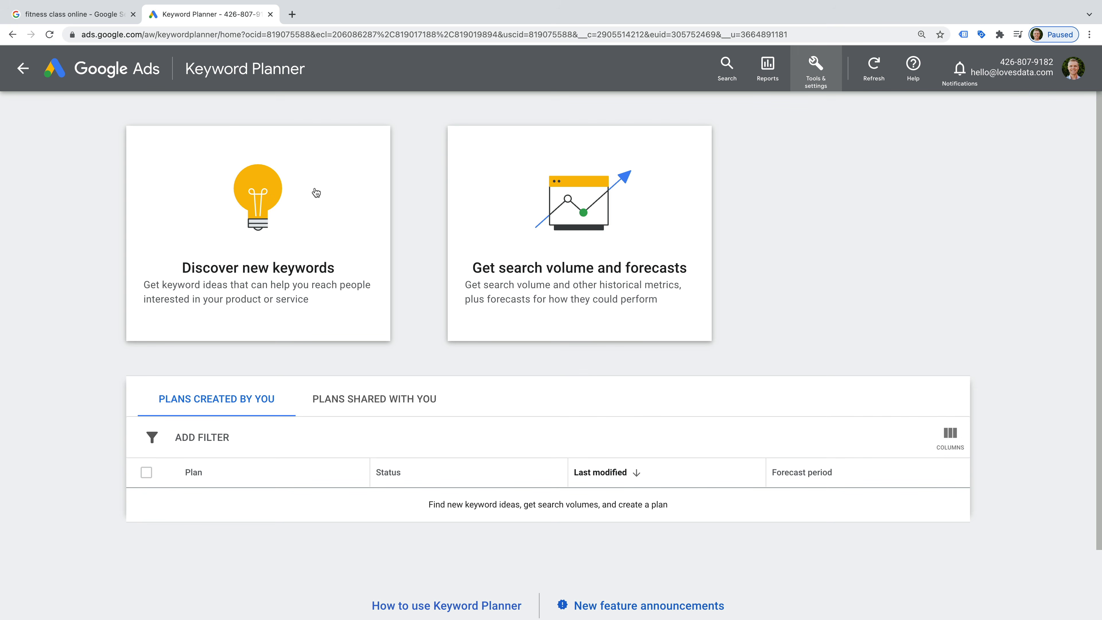
{"action": "left_click", "coordinate": [288, 254]}
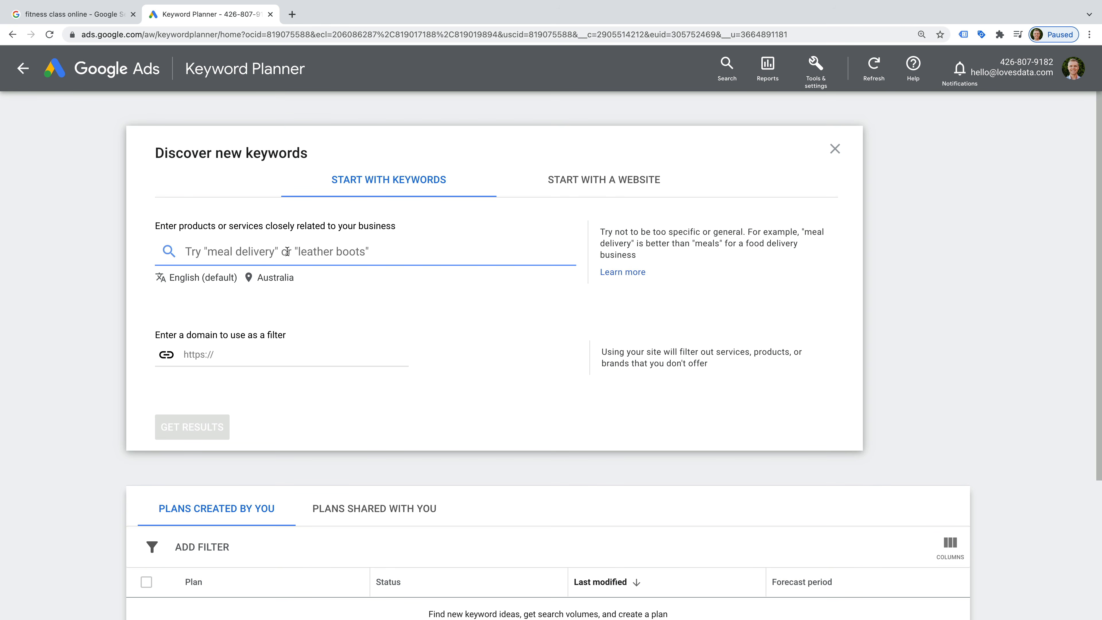
{"action": "type", "text": "google analytics glossary"}
{"action": "key", "text": "Return"}
{"action": "type", "text": "google analytics terms"}
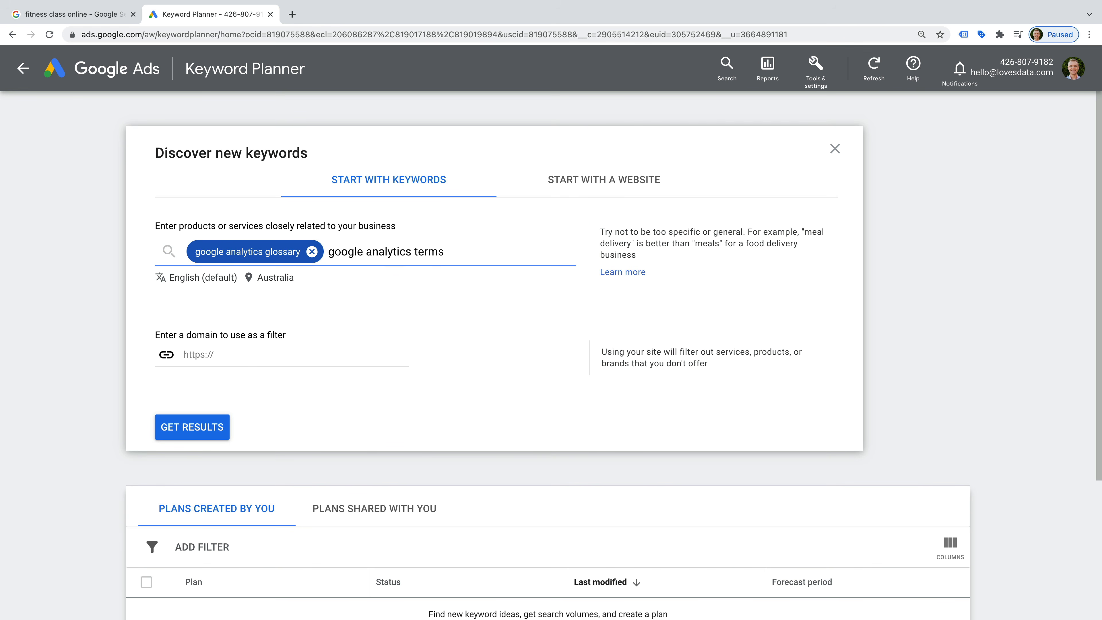
{"action": "key", "text": "Return"}
{"action": "left_click", "coordinate": [204, 451]}
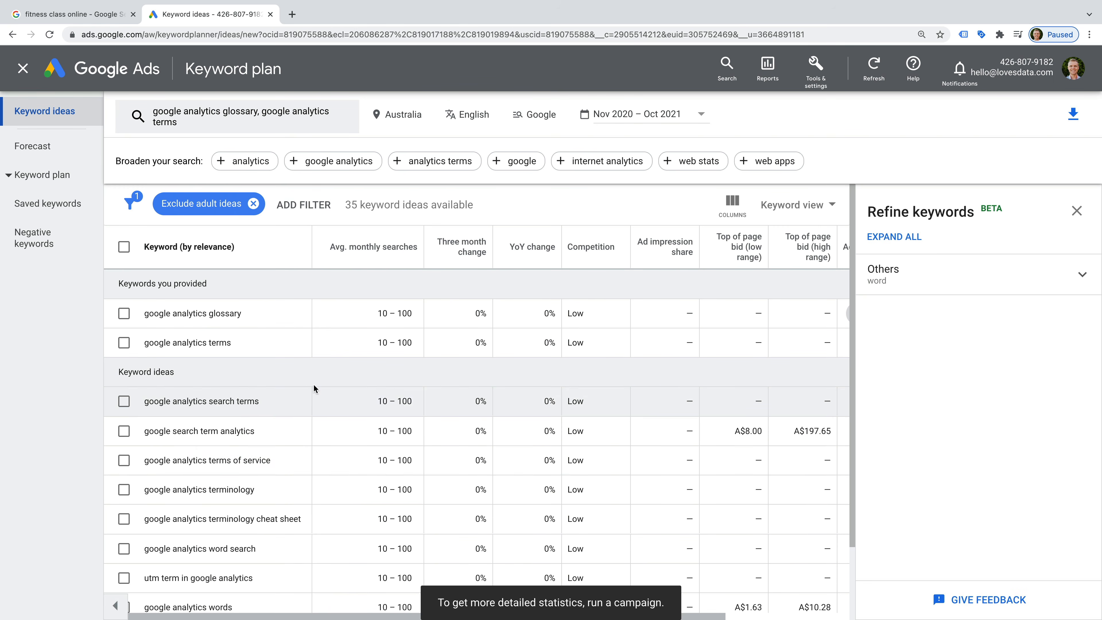
Show more rows per page and examine the keyword ideas with their monthly searches, competition and bid ranges
{"action": "scroll", "coordinate": [321, 381], "scroll_direction": "down", "scroll_amount": 1}
{"action": "scroll", "coordinate": [321, 383], "scroll_direction": "down", "scroll_amount": 1}
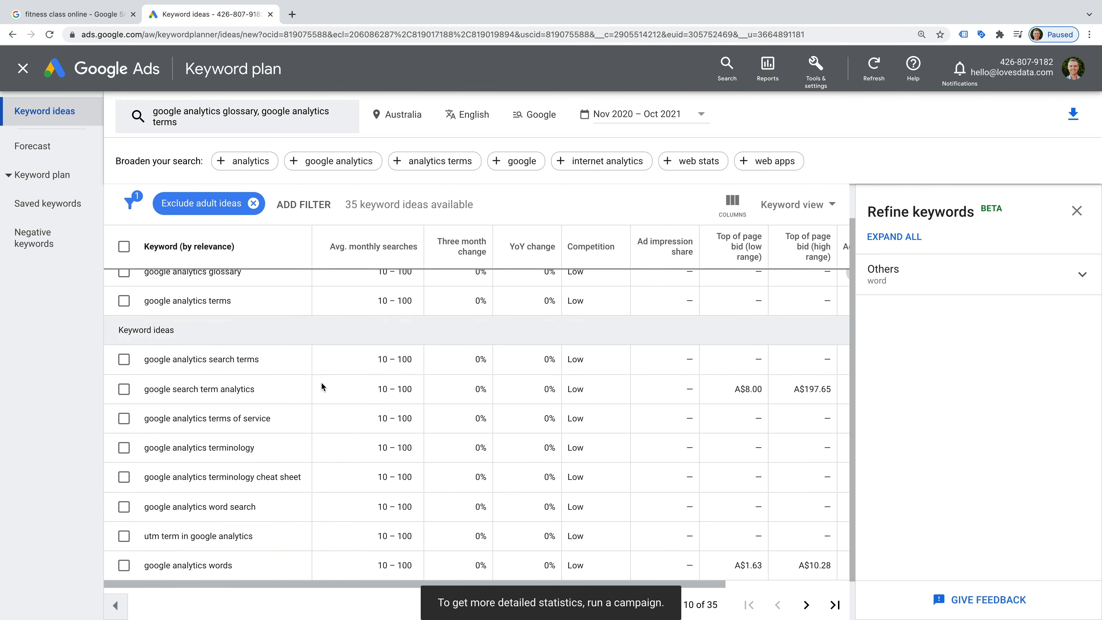
{"action": "scroll", "coordinate": [322, 382], "scroll_direction": "up", "scroll_amount": 2}
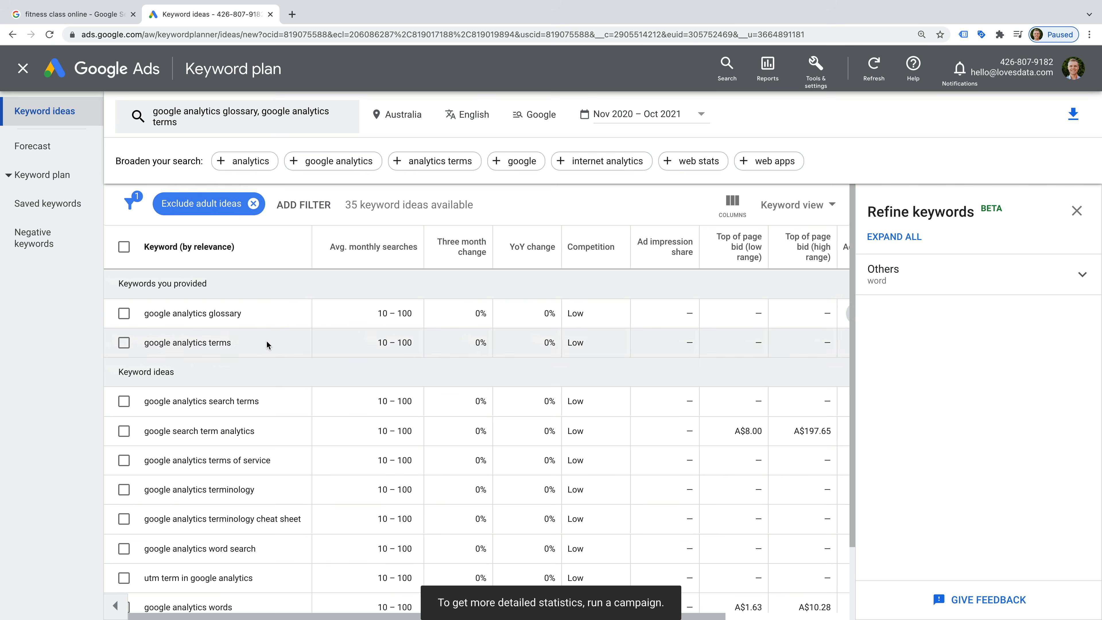
{"action": "scroll", "coordinate": [278, 391], "scroll_direction": "down", "scroll_amount": 1}
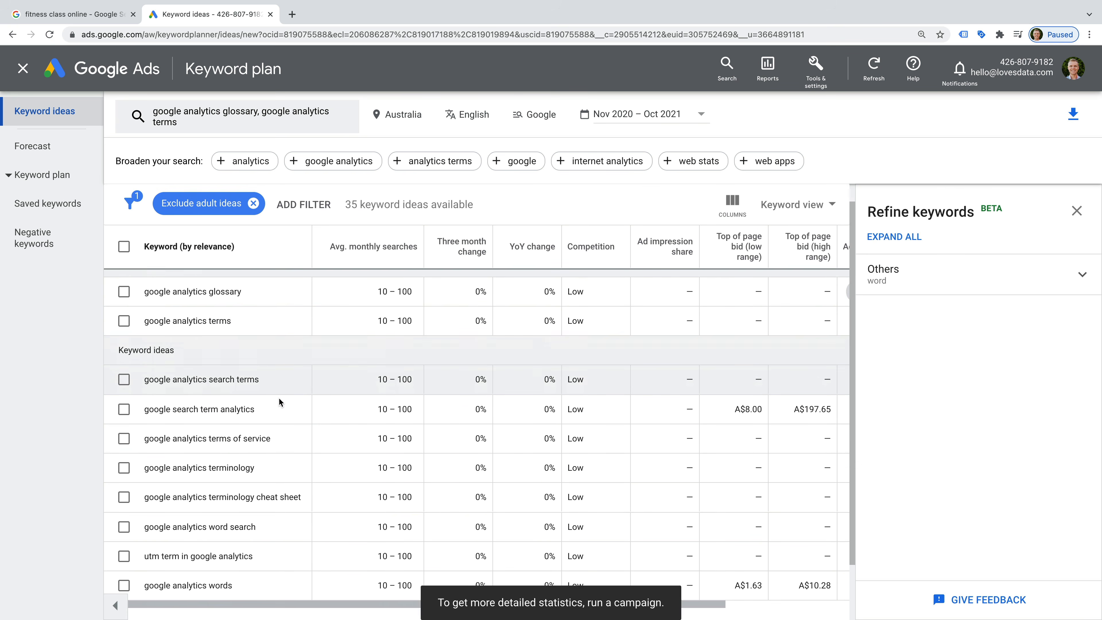
{"action": "scroll", "coordinate": [279, 402], "scroll_direction": "down", "scroll_amount": 2}
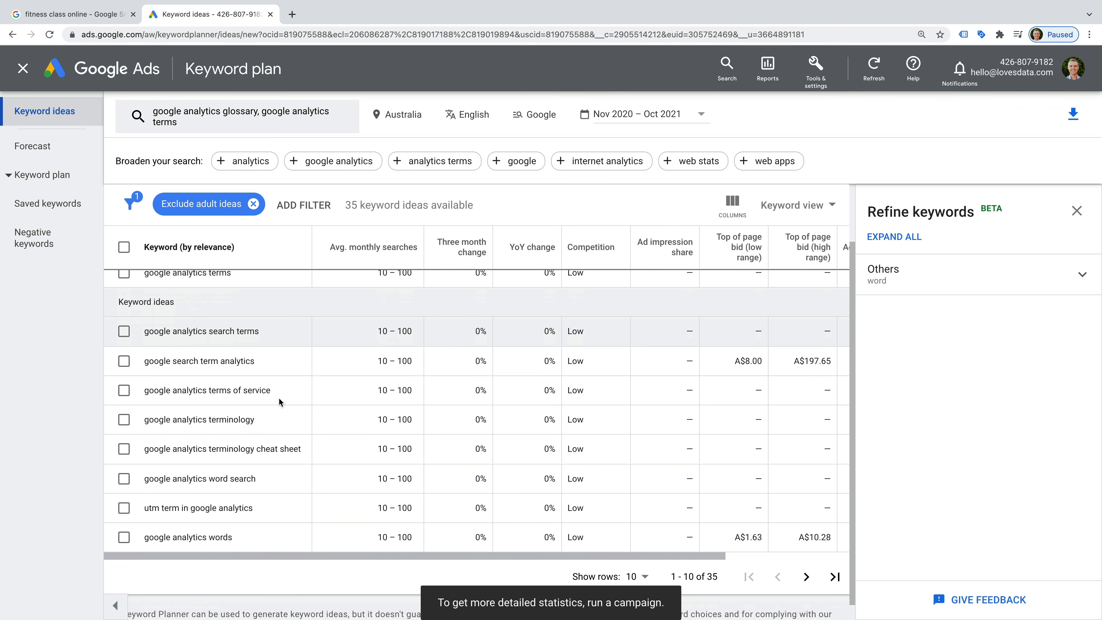
{"action": "left_click", "coordinate": [643, 580]}
{"action": "left_click", "coordinate": [657, 475]}
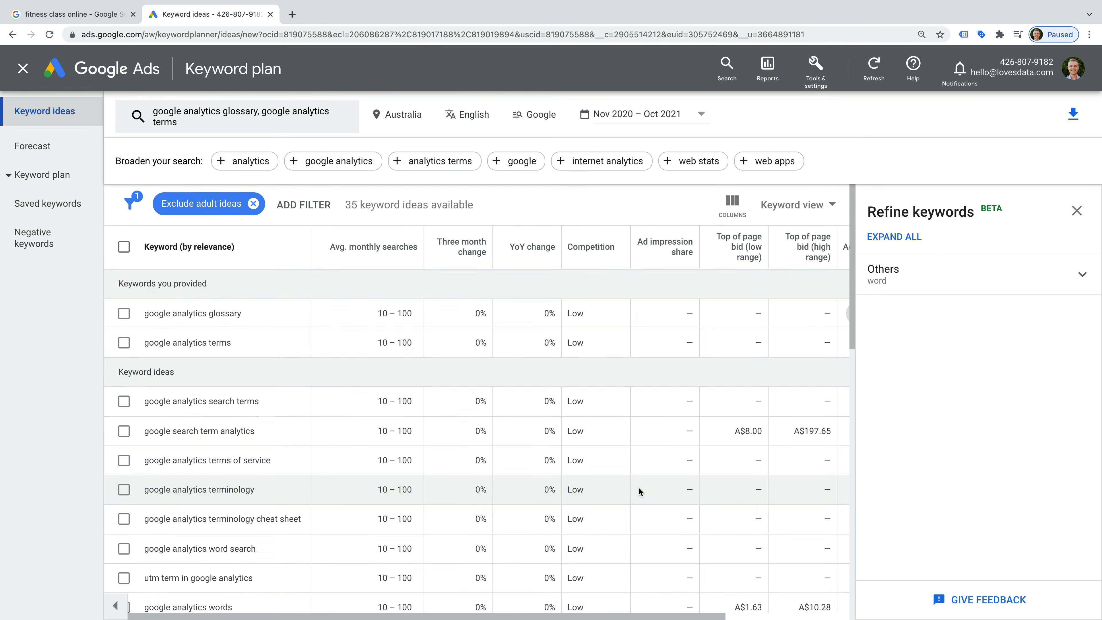
{"action": "scroll", "coordinate": [639, 490], "scroll_direction": "down", "scroll_amount": 4}
{"action": "scroll", "coordinate": [639, 492], "scroll_direction": "right", "scroll_amount": 3}
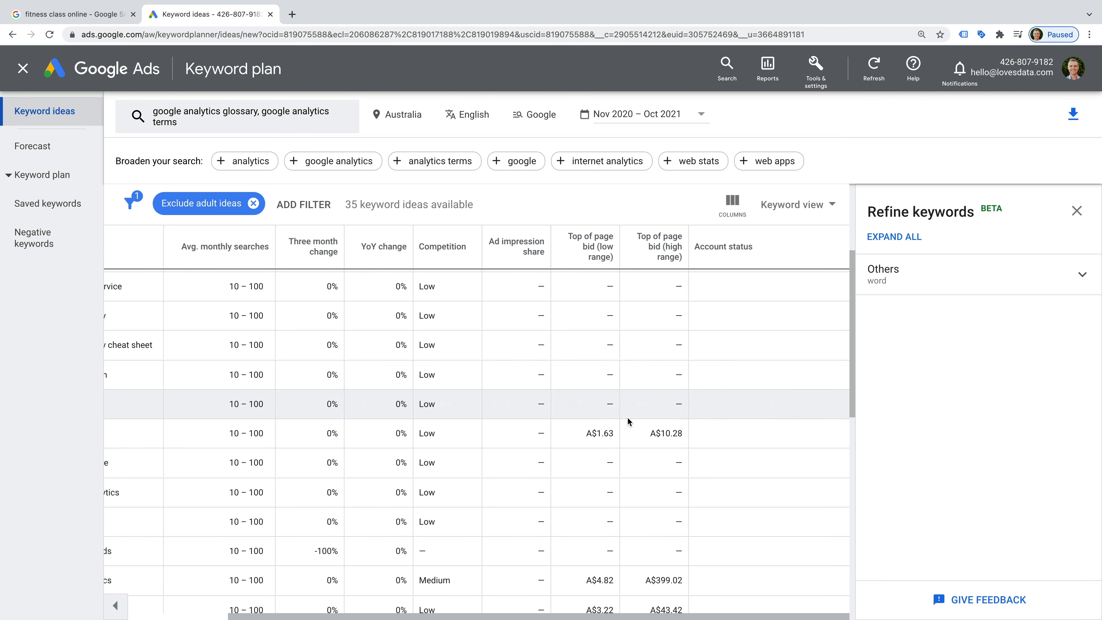
{"action": "scroll", "coordinate": [627, 417], "scroll_direction": "left", "scroll_amount": 3}
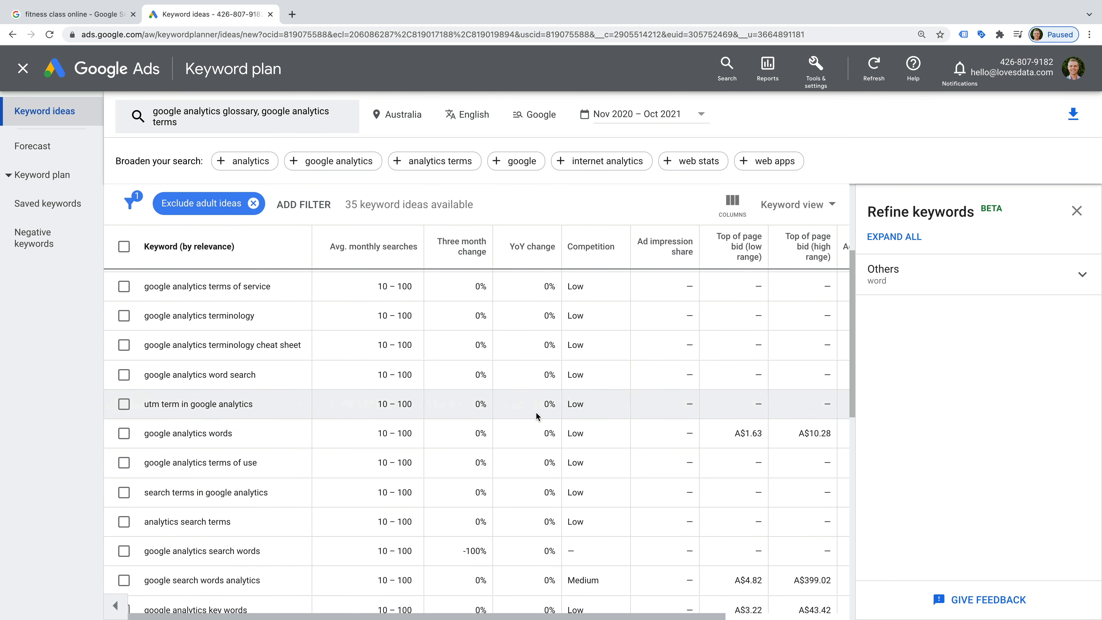
Select "google analytics terminology" and "google analytics terminology cheat sheet" and target the existing campaign "Search | GA Glossary" for them
{"action": "scroll", "coordinate": [536, 411], "scroll_direction": "up", "scroll_amount": 2}
{"action": "scroll", "coordinate": [536, 412], "scroll_direction": "up", "scroll_amount": 1}
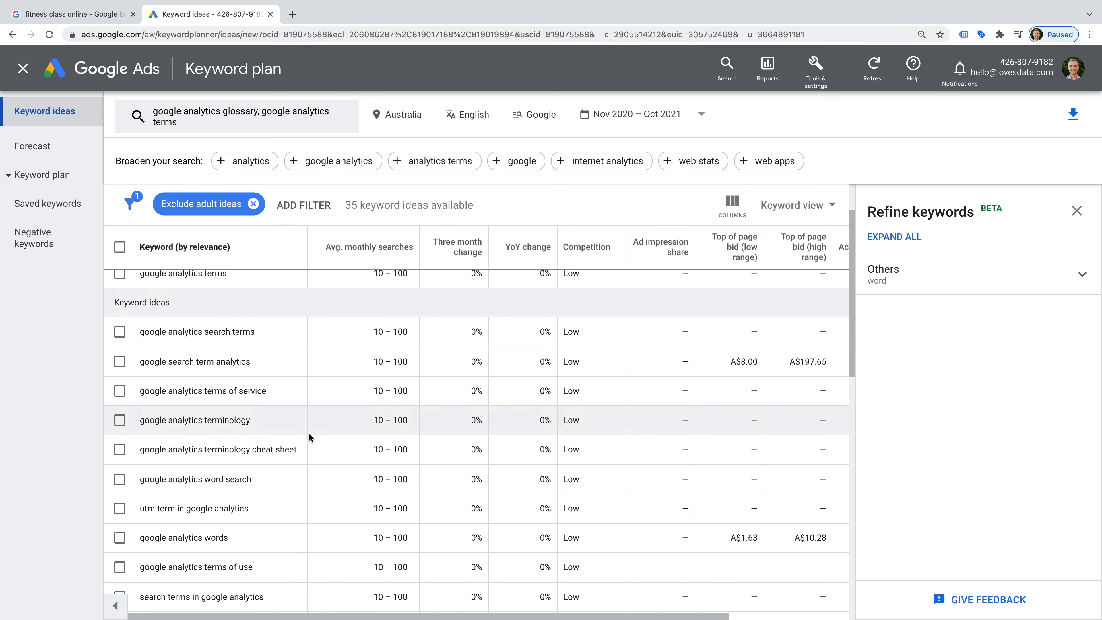
{"action": "left_click", "coordinate": [120, 421]}
{"action": "left_click", "coordinate": [120, 450]}
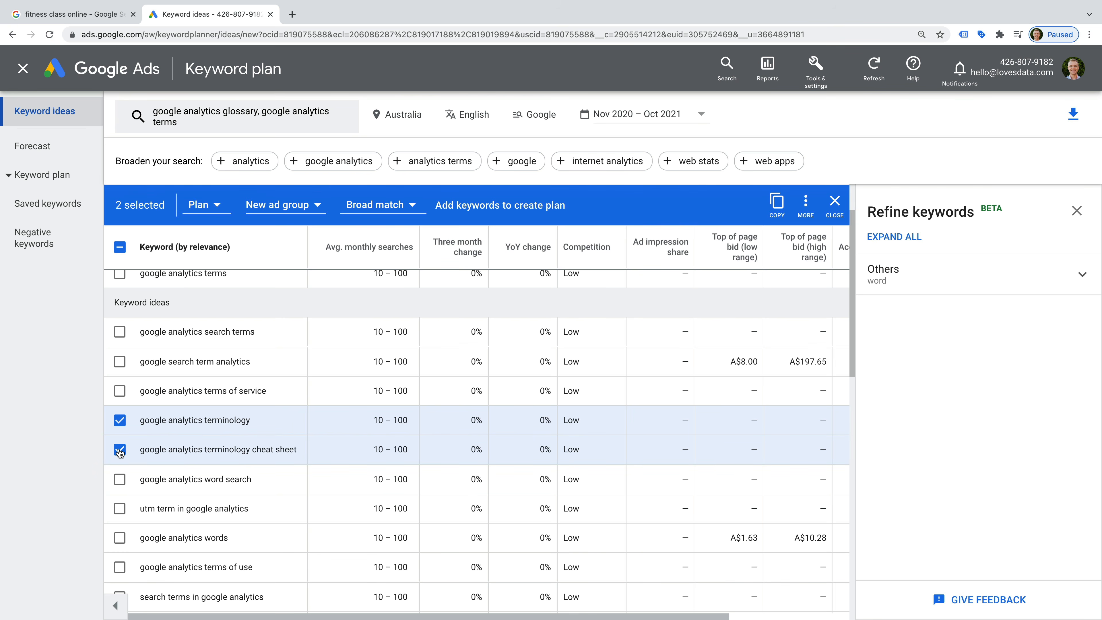
{"action": "left_click", "coordinate": [212, 211]}
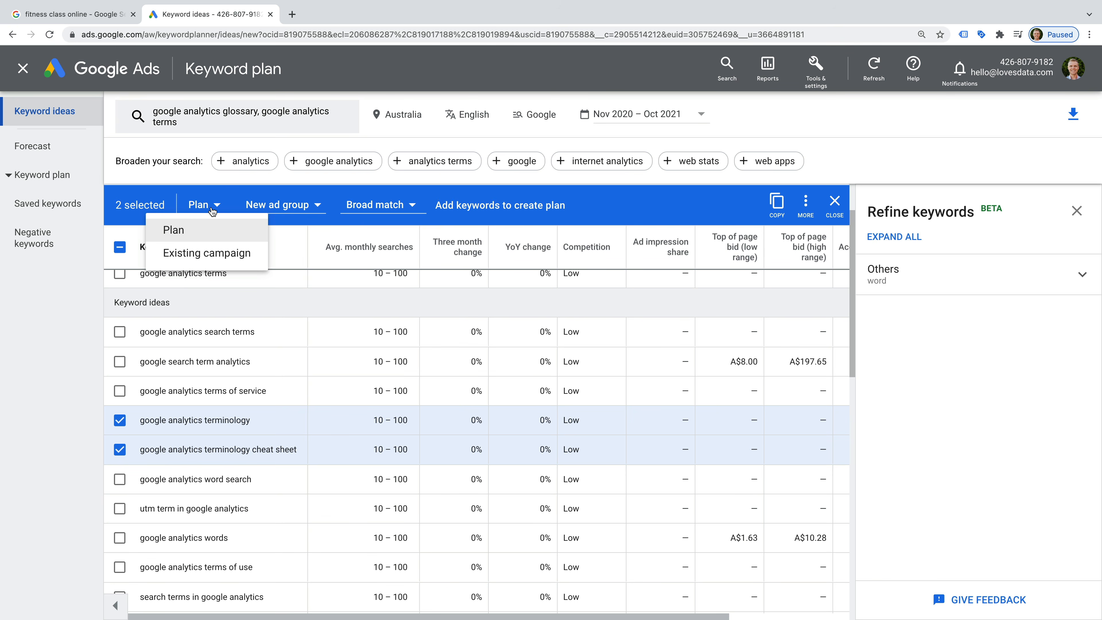
{"action": "left_click", "coordinate": [216, 256]}
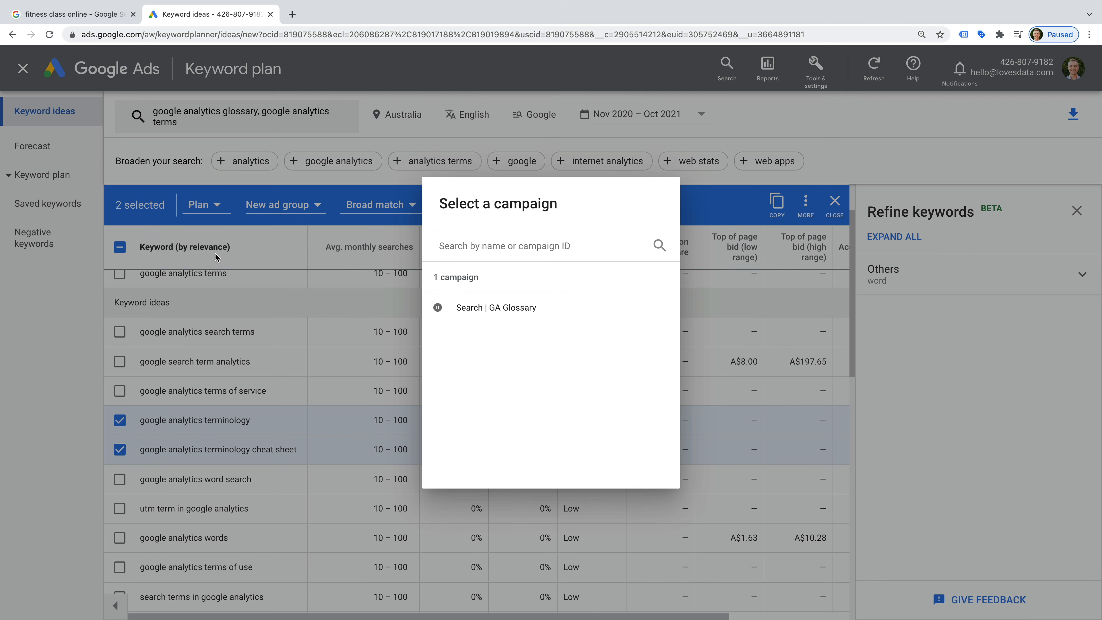
{"action": "left_click", "coordinate": [538, 311]}
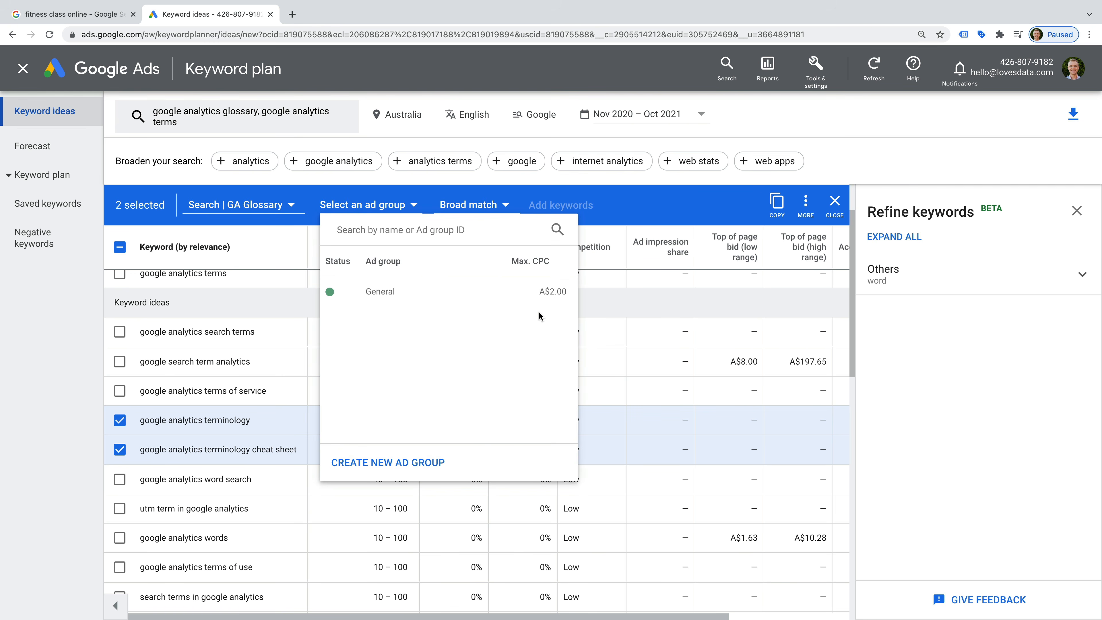
Define a new ad group named "Terminology" with a max. CPC of A$2 for the selected keywords
{"action": "left_click", "coordinate": [385, 297]}
{"action": "left_click", "coordinate": [355, 208]}
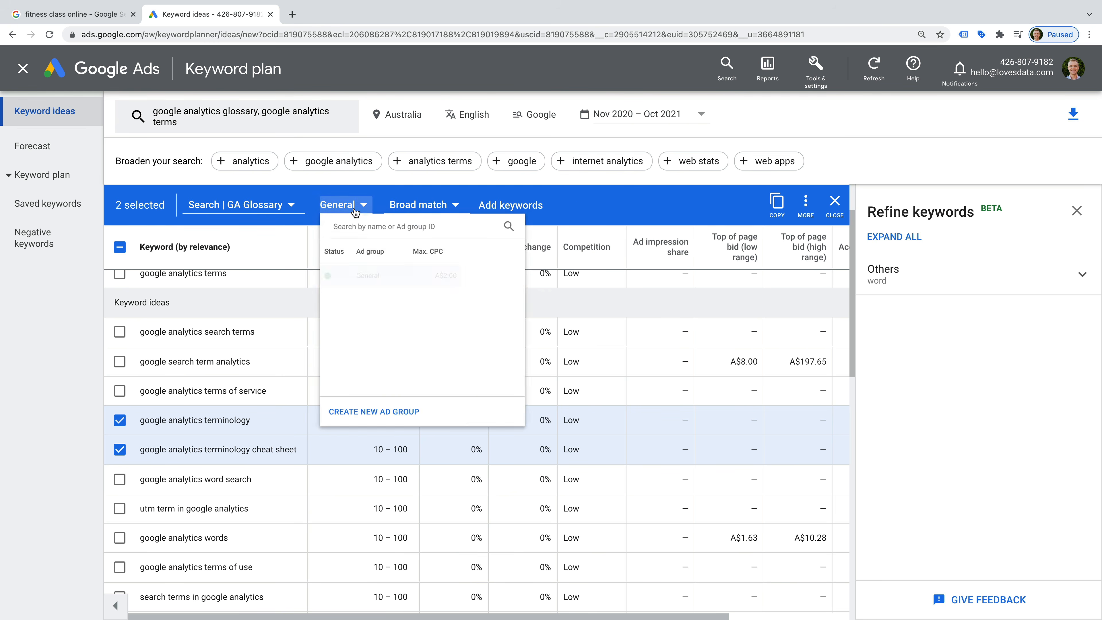
{"action": "left_click", "coordinate": [430, 463]}
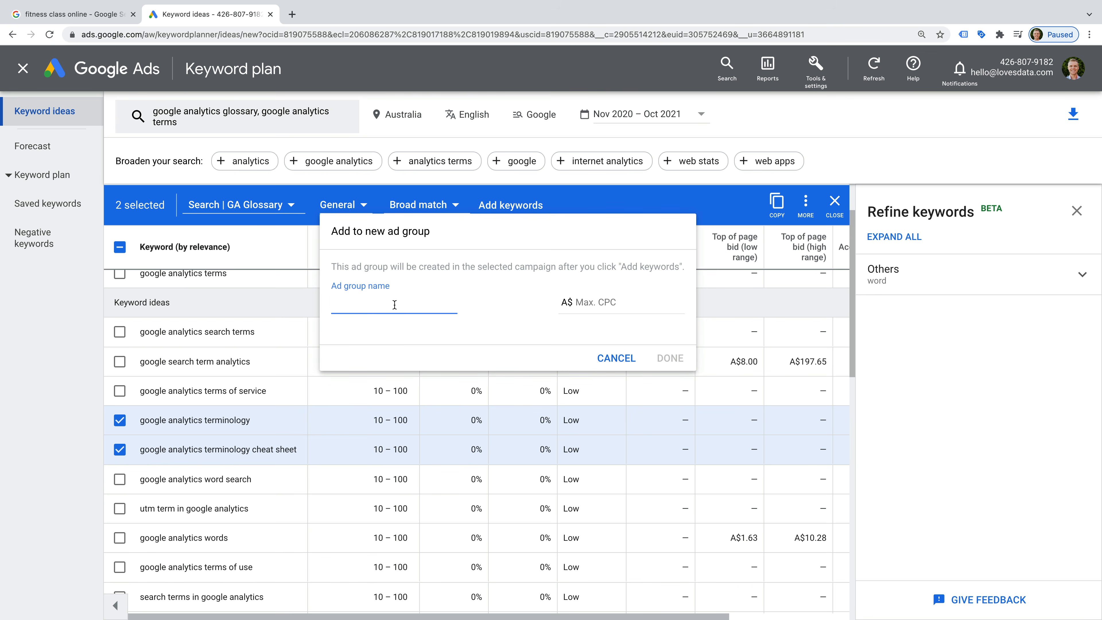
{"action": "type", "text": "Terminology"}
{"action": "key", "text": "Tab"}
{"action": "type", "text": "2"}
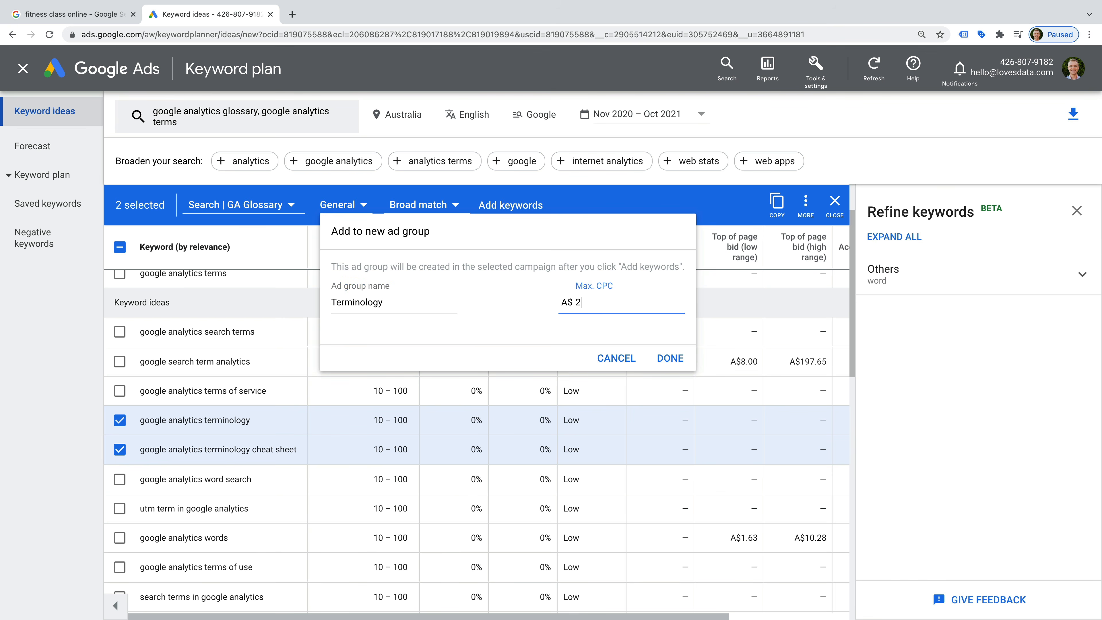
{"action": "left_click", "coordinate": [669, 358]}
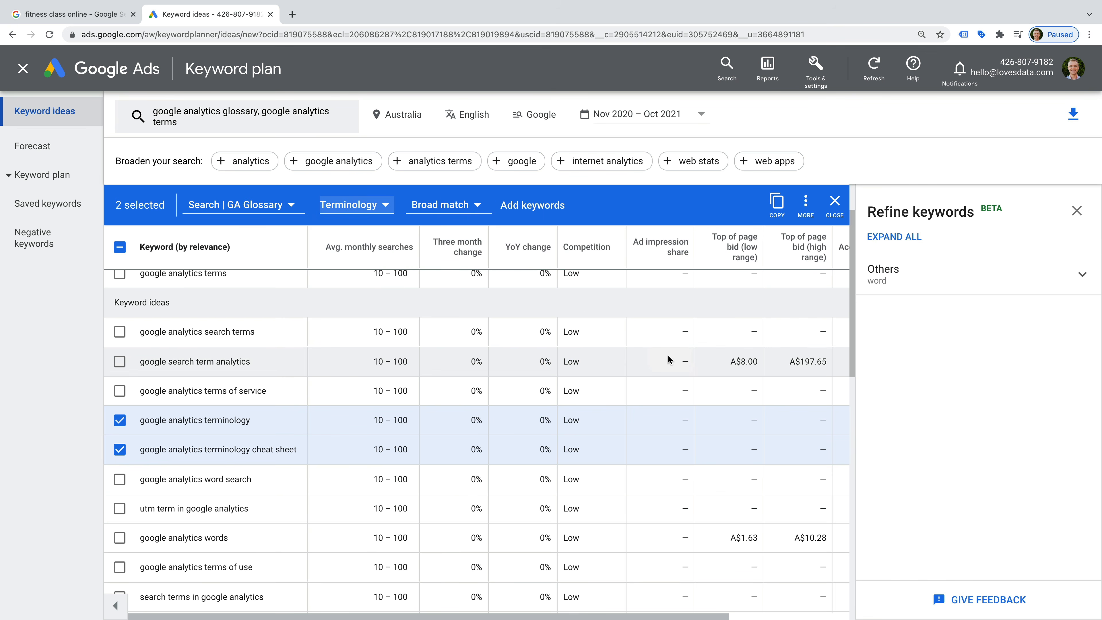
Set the selected keywords to phrase match and add them to the Terminology ad group
{"action": "left_click", "coordinate": [461, 210]}
{"action": "left_click", "coordinate": [451, 253]}
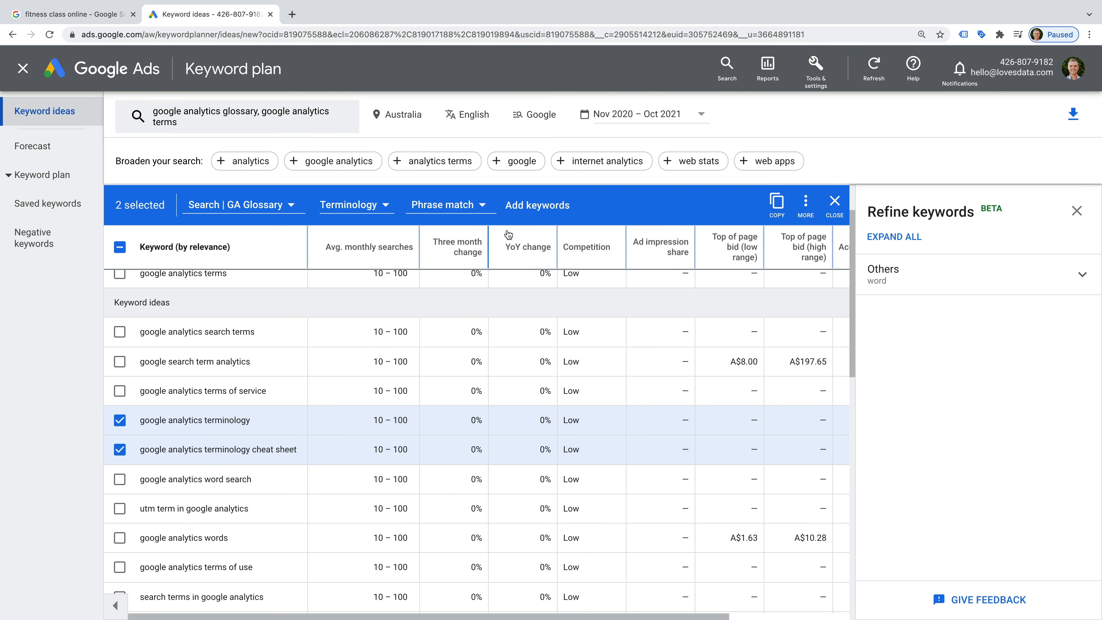
{"action": "left_click", "coordinate": [542, 208]}
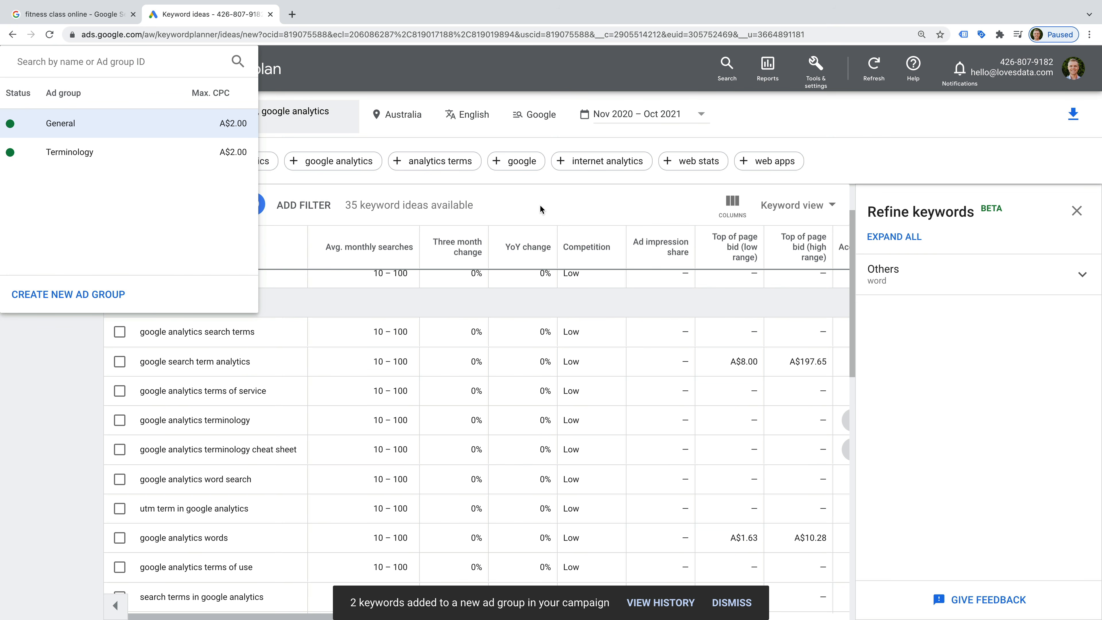
{"action": "left_click", "coordinate": [540, 205]}
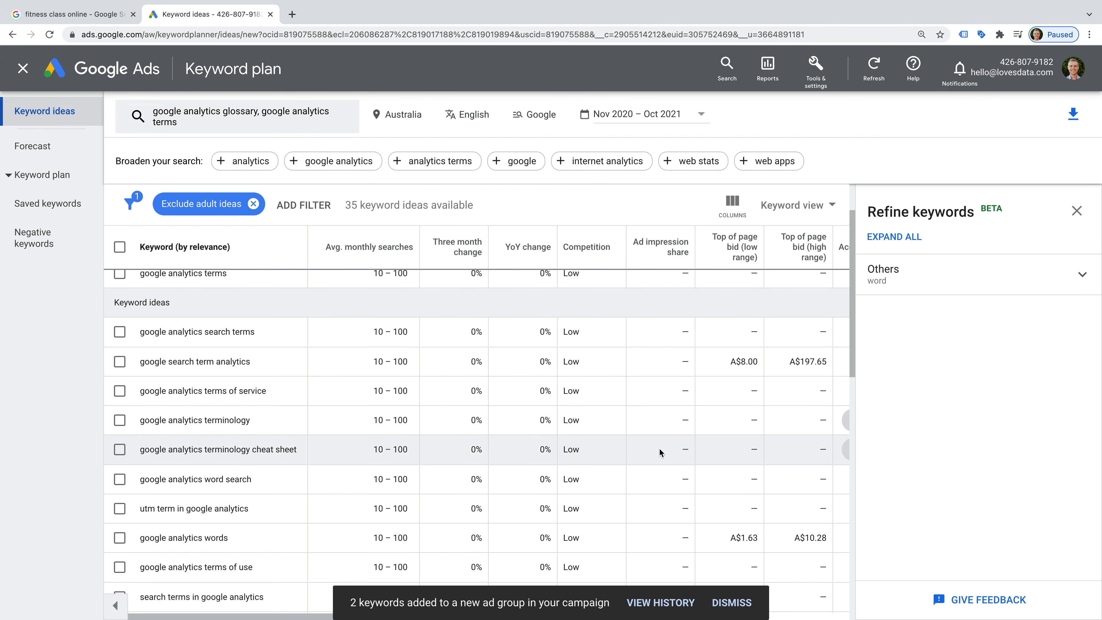
Leave Keyword Planner and view the ads of the "Search | GA Glossary" campaign
{"action": "scroll", "coordinate": [659, 447], "scroll_direction": "up", "scroll_amount": 3}
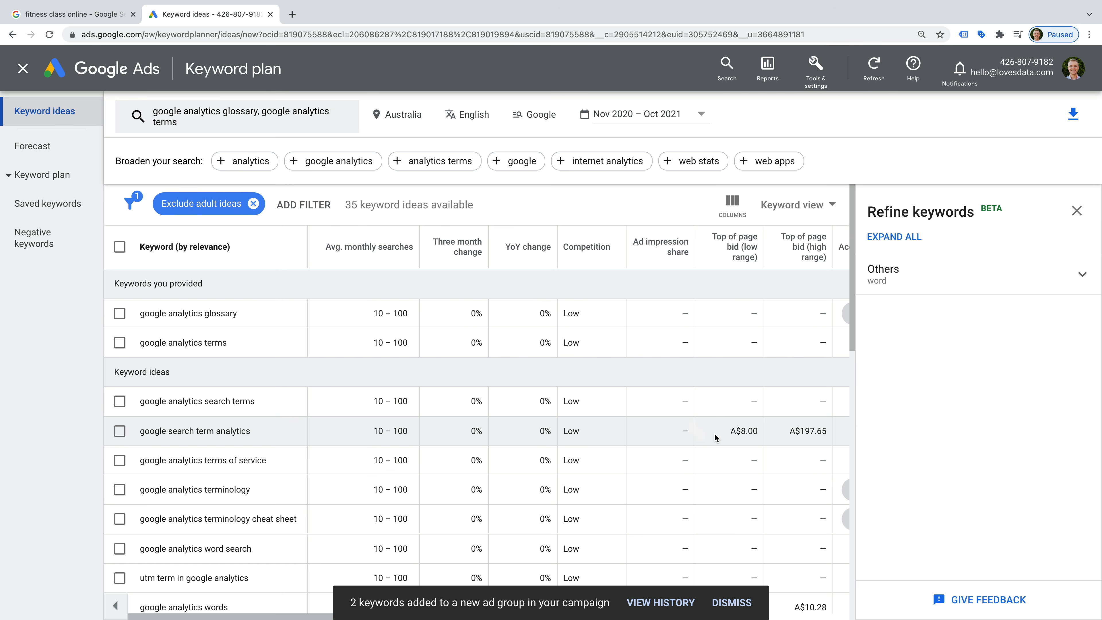
{"action": "left_click", "coordinate": [24, 69]}
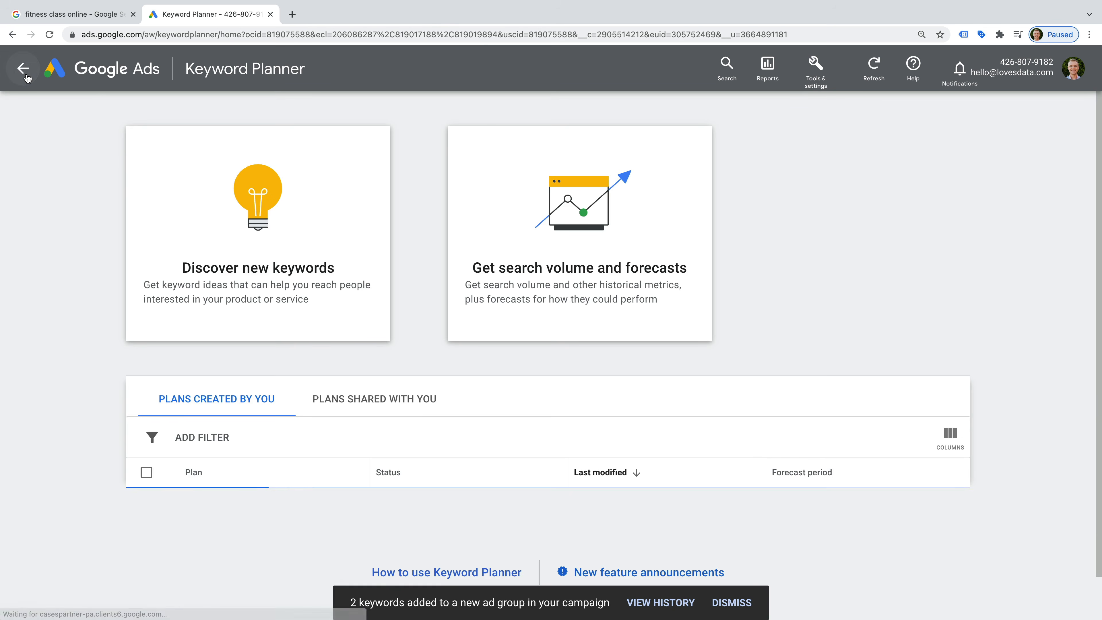
{"action": "left_click", "coordinate": [23, 70]}
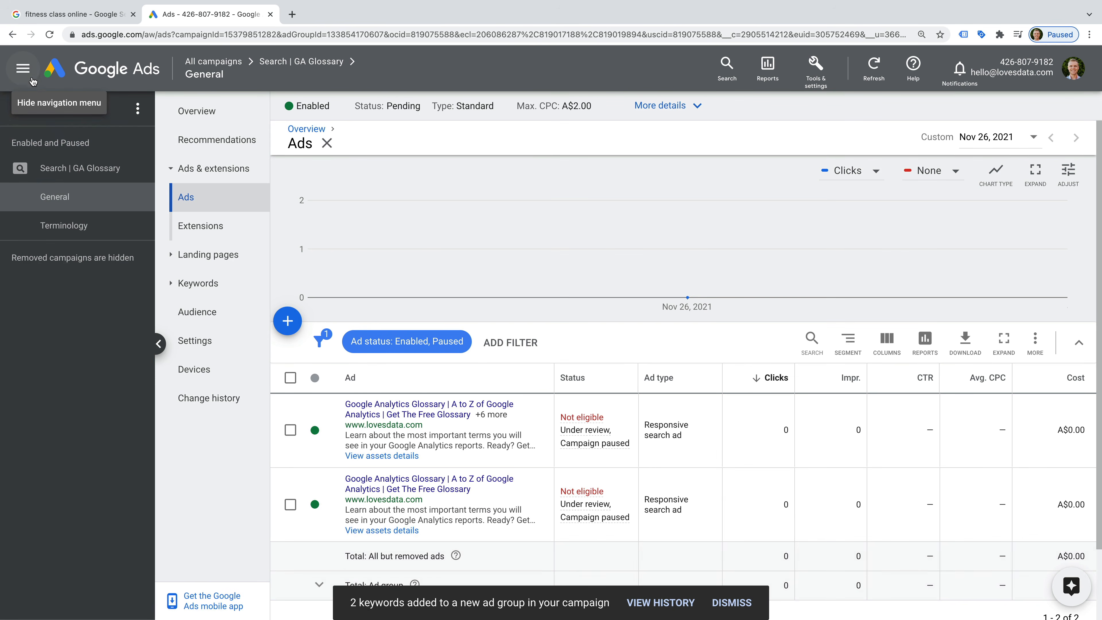
{"action": "left_click", "coordinate": [119, 173]}
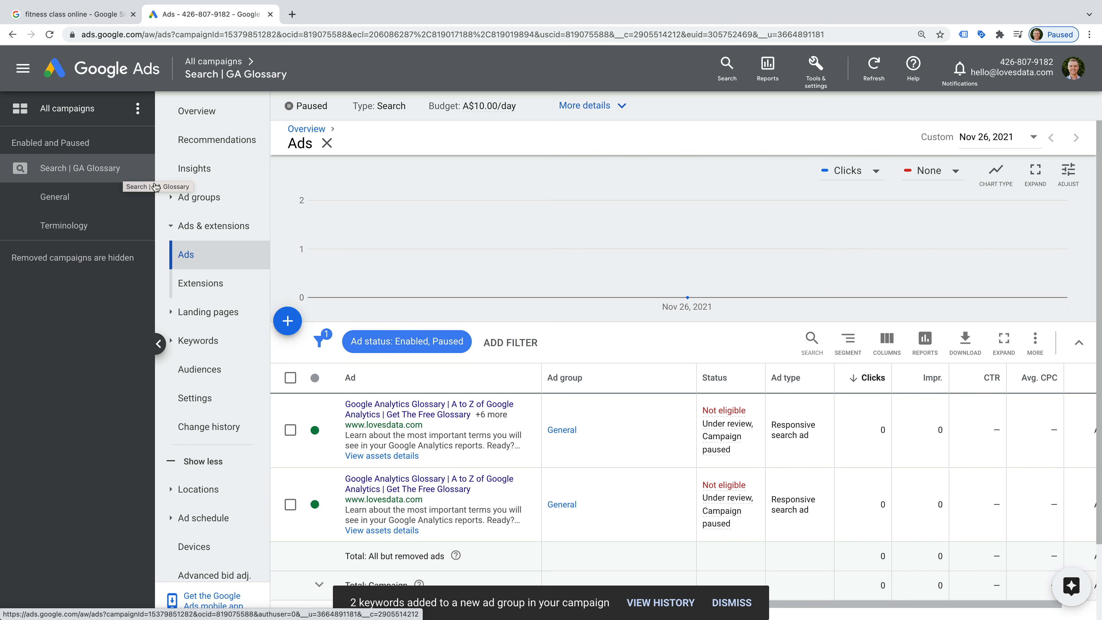
Rename the "General" ad group of the campaign to "Glossary"
{"action": "left_click", "coordinate": [210, 198]}
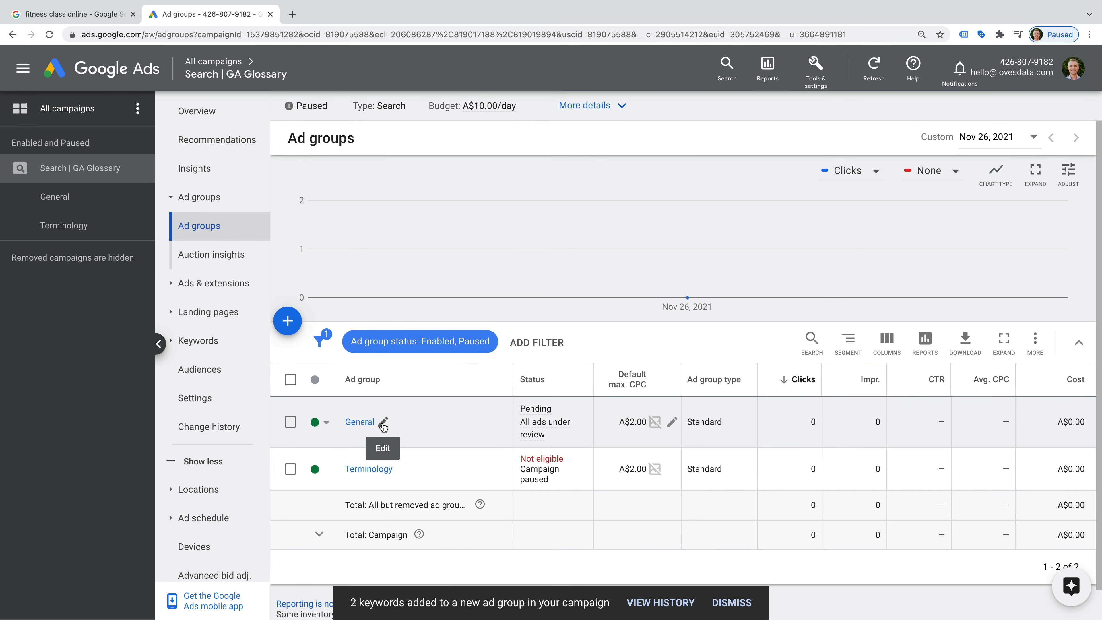
{"action": "left_click", "coordinate": [383, 423]}
{"action": "left_click_drag", "start_coordinate": [391, 428], "coordinate": [335, 428]}
{"action": "type", "text": "Glossary"}
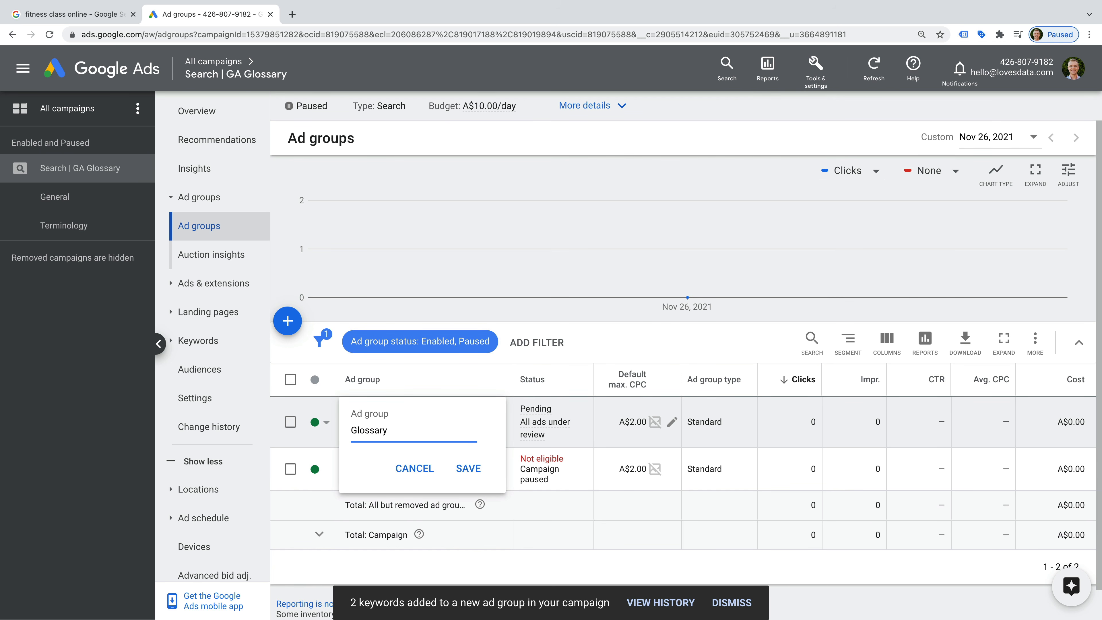
{"action": "left_click", "coordinate": [467, 468]}
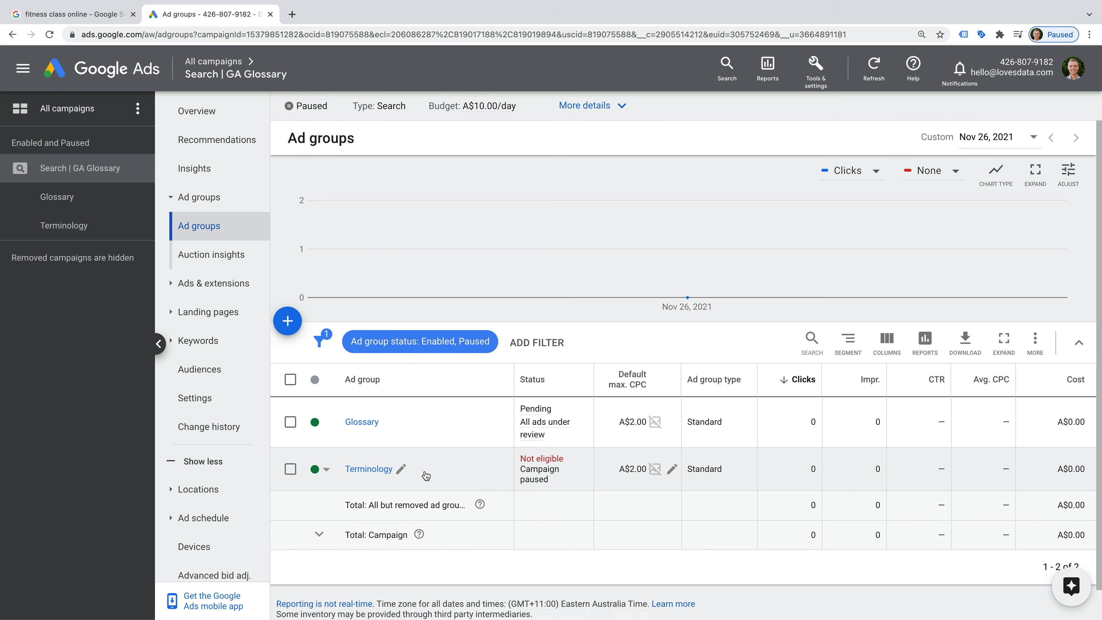
View the keywords of the Terminology ad group and the form for adding keywords, then close it without entering any
{"action": "left_click", "coordinate": [115, 234]}
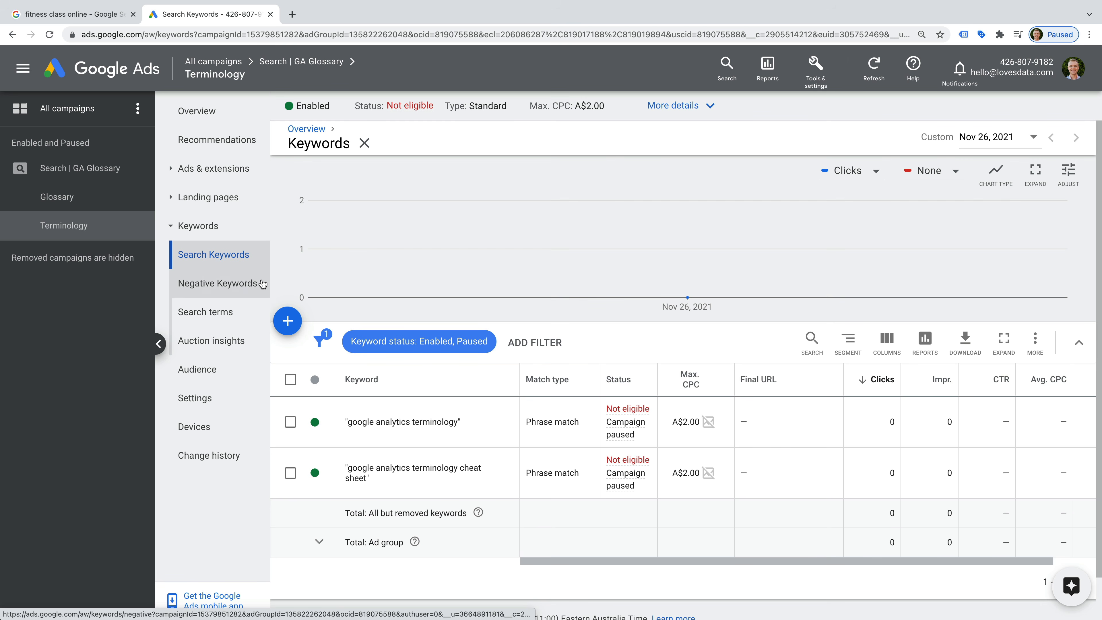
{"action": "left_click", "coordinate": [288, 322]}
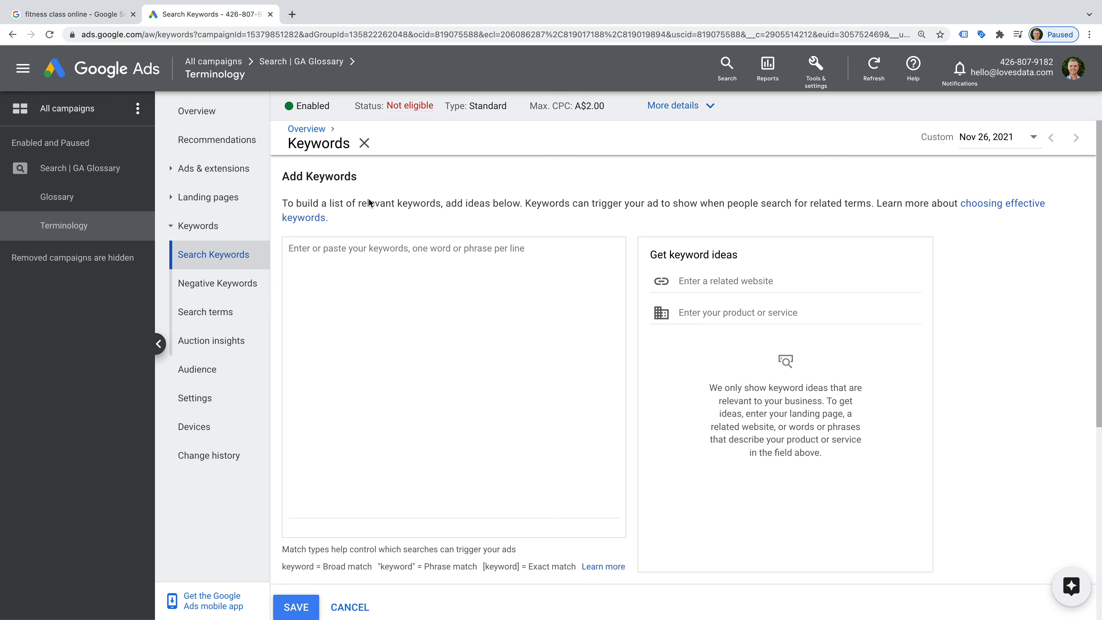
{"action": "left_click", "coordinate": [364, 144]}
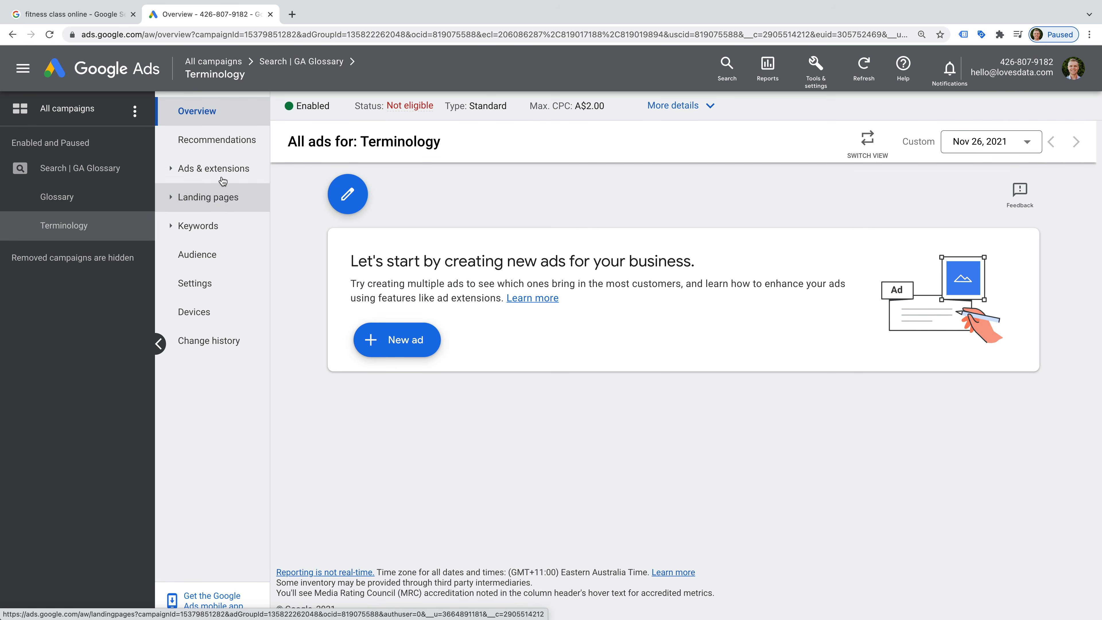
{"action": "left_click", "coordinate": [228, 170]}
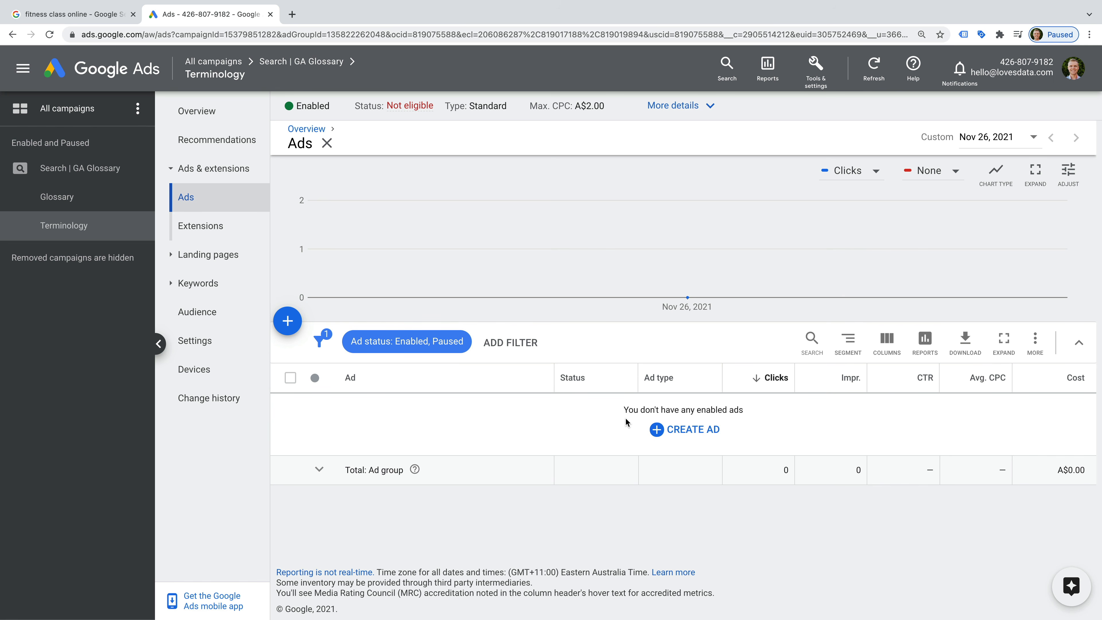
{"action": "left_click", "coordinate": [293, 328]}
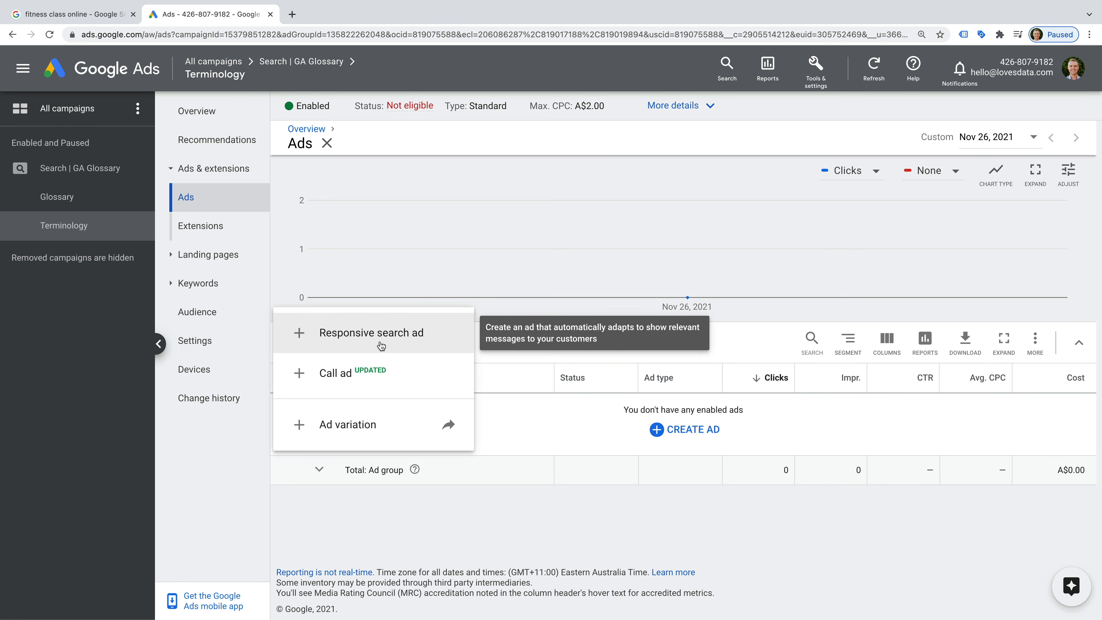
{"action": "left_click", "coordinate": [381, 345]}
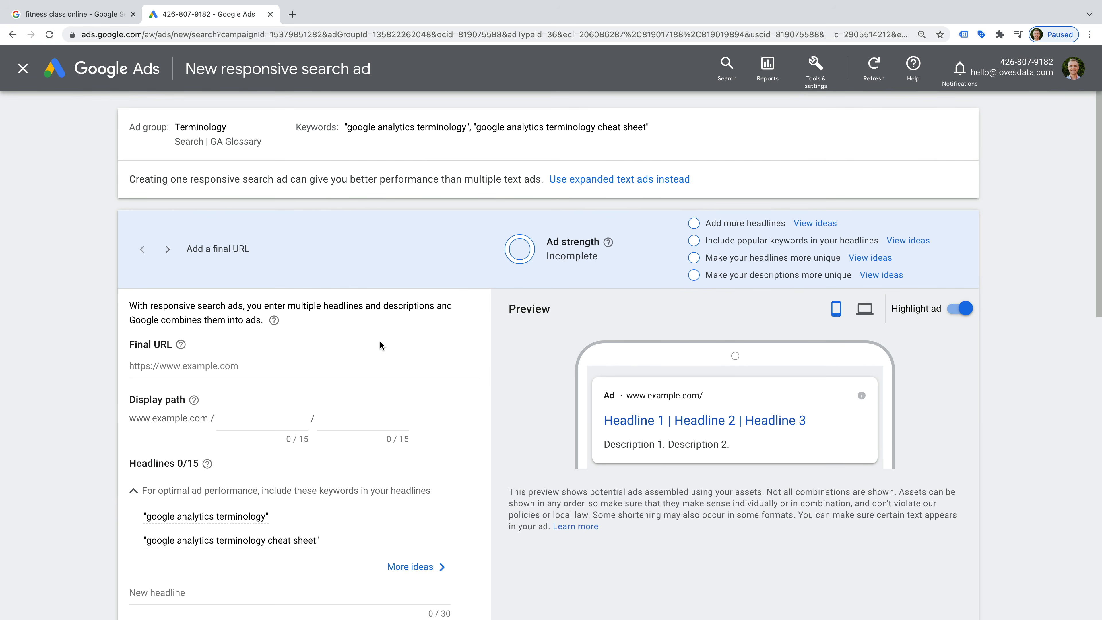
{"action": "scroll", "coordinate": [380, 342], "scroll_direction": "down", "scroll_amount": 1}
{"action": "scroll", "coordinate": [380, 342], "scroll_direction": "down", "scroll_amount": 2}
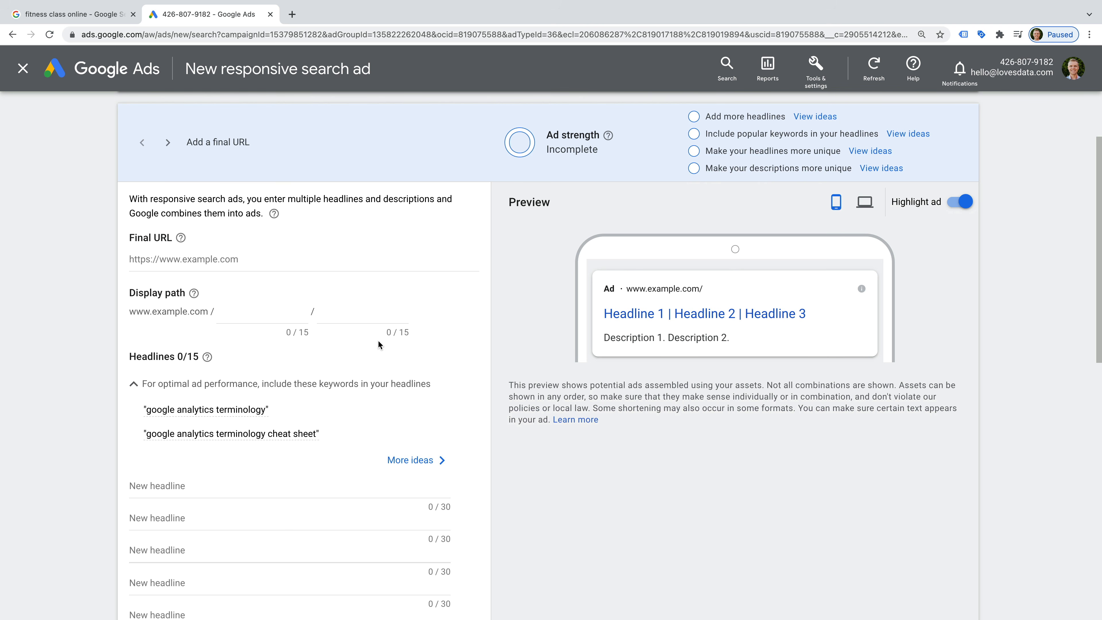
{"action": "left_click", "coordinate": [253, 263]}
{"action": "type", "text": "https://www"}
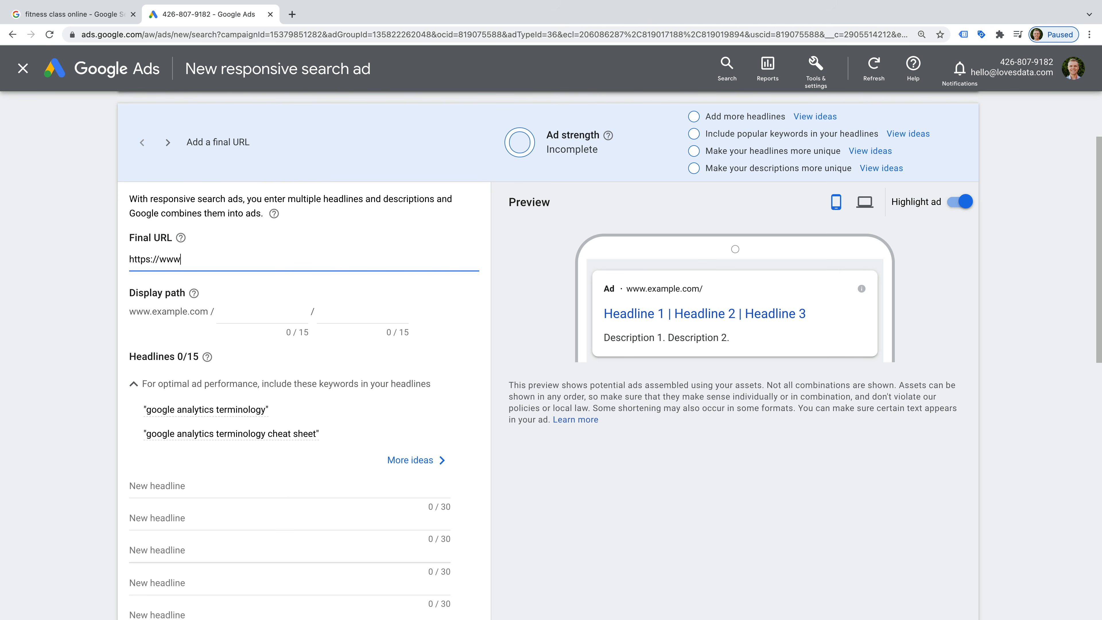
{"action": "type", "text": ".lovesdata.com/blog/google-a"}
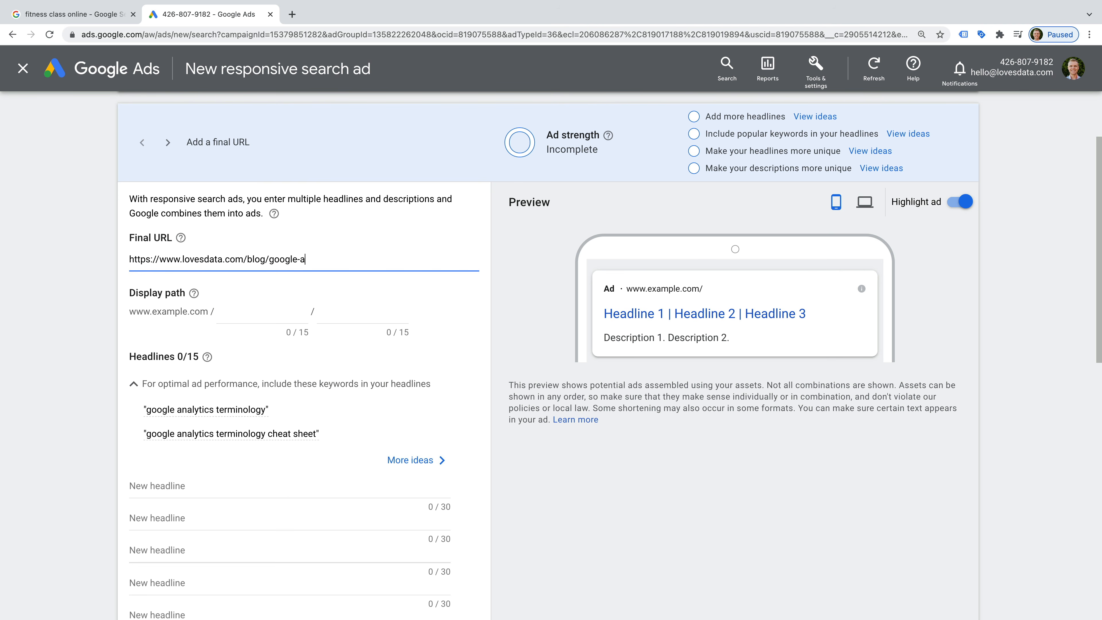
{"action": "type", "text": "nalytics-glossary"}
Enter the headlines "Google Analytics Terminology", "A to Z of Google Analytics" and "Understand GA Terminology"
{"action": "scroll", "coordinate": [287, 347], "scroll_direction": "down", "scroll_amount": 2}
{"action": "left_click", "coordinate": [200, 401]}
{"action": "type", "text": "Google Analytics Terminology"}
{"action": "key", "text": "Tab"}
{"action": "type", "text": "A to Z of Google Analytics"}
{"action": "left_click", "coordinate": [229, 471]}
{"action": "type", "text": "Understand GA Termin"}
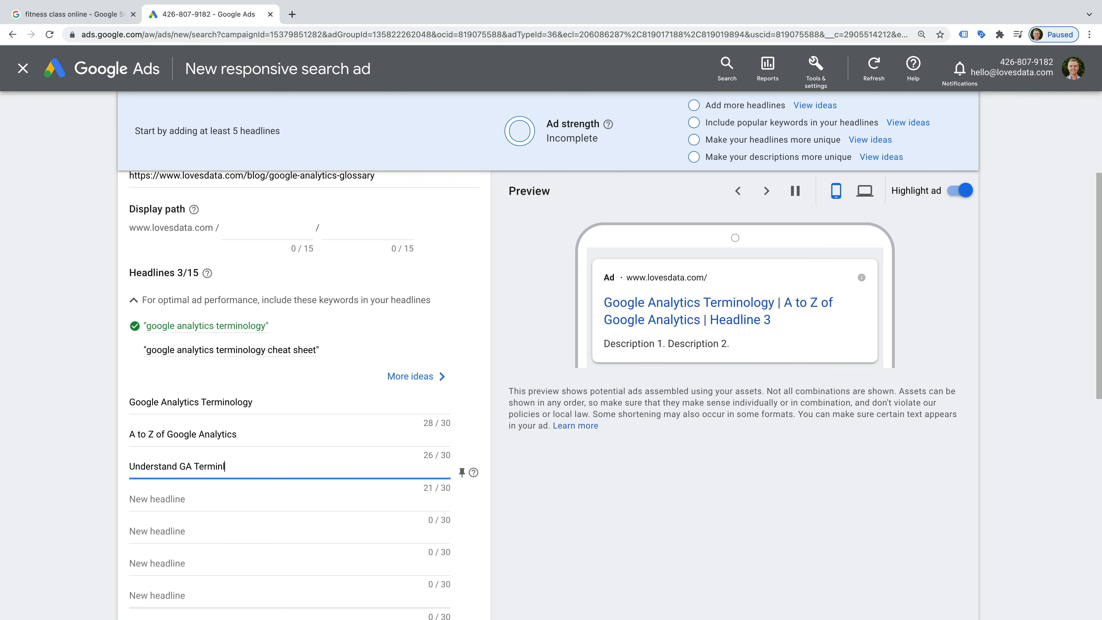
{"action": "type", "text": "ology"}
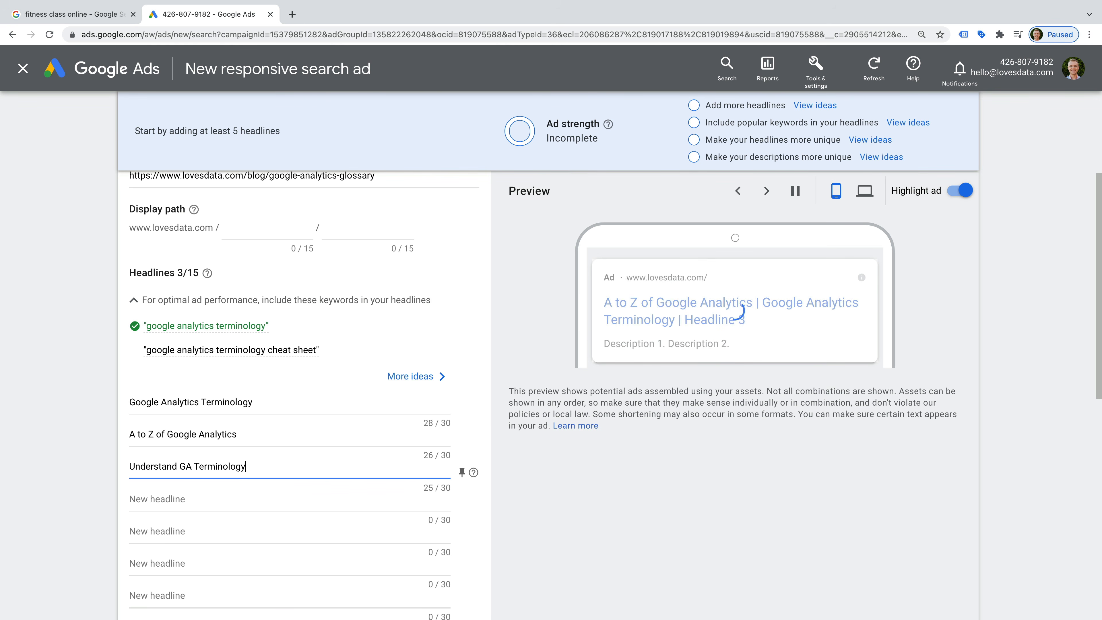
Pin the three headlines in order to headline positions 1, 2 and 3
{"action": "left_click", "coordinate": [461, 408]}
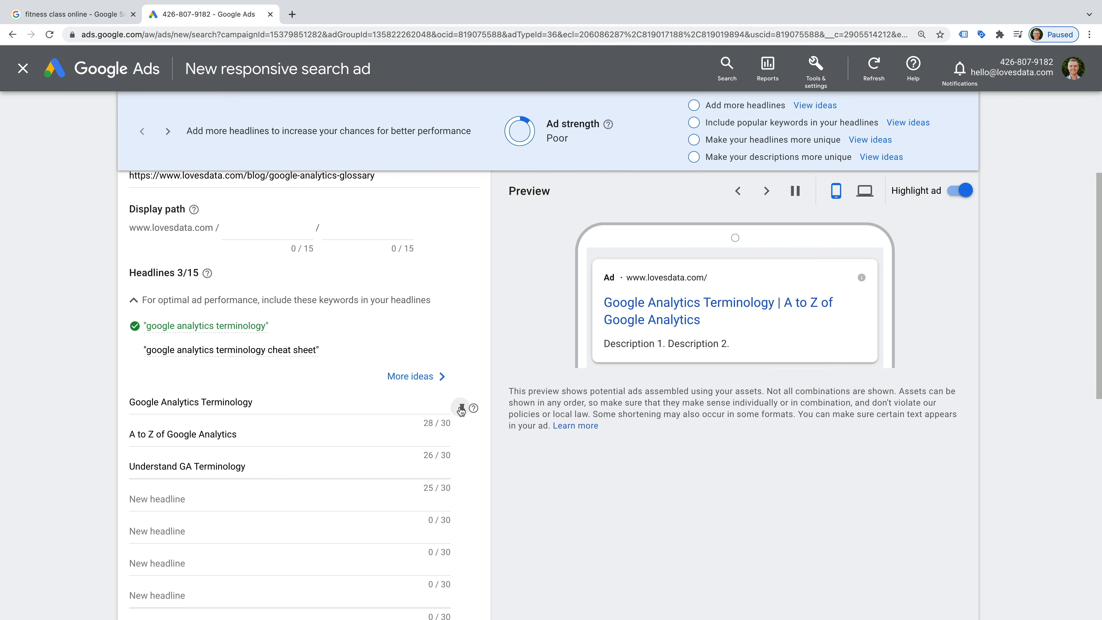
{"action": "left_click", "coordinate": [553, 242]}
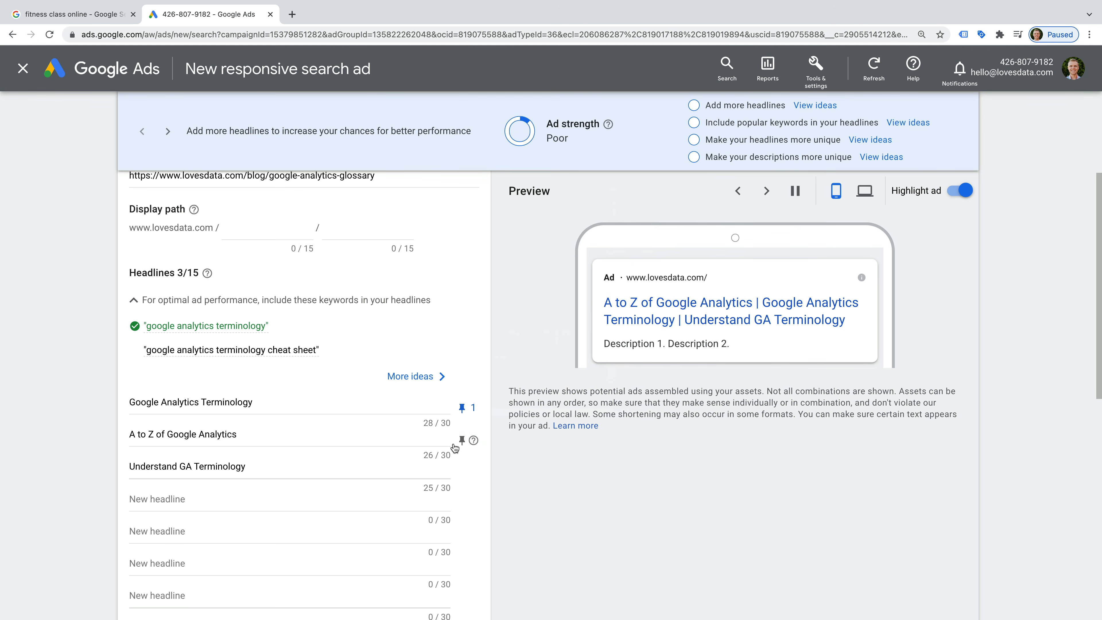
{"action": "left_click", "coordinate": [461, 440]}
{"action": "left_click", "coordinate": [582, 299]}
{"action": "left_click", "coordinate": [461, 472]}
{"action": "left_click", "coordinate": [594, 418]}
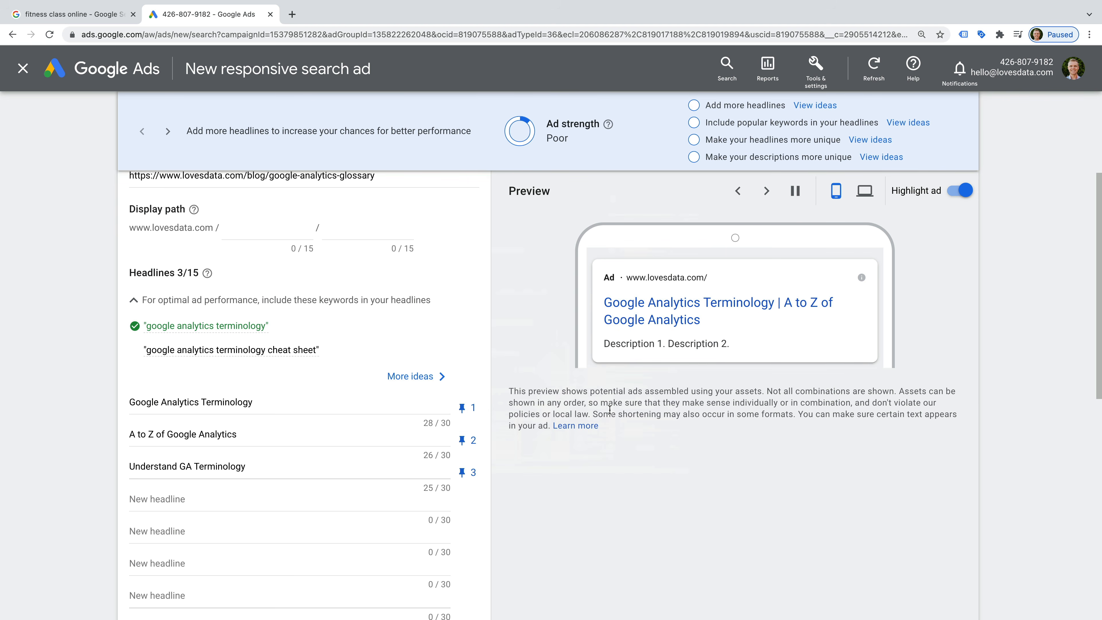
Write the first description as "Learn about the most important terminology you will see in Google Analytics."
{"action": "scroll", "coordinate": [521, 417], "scroll_direction": "down", "scroll_amount": 5}
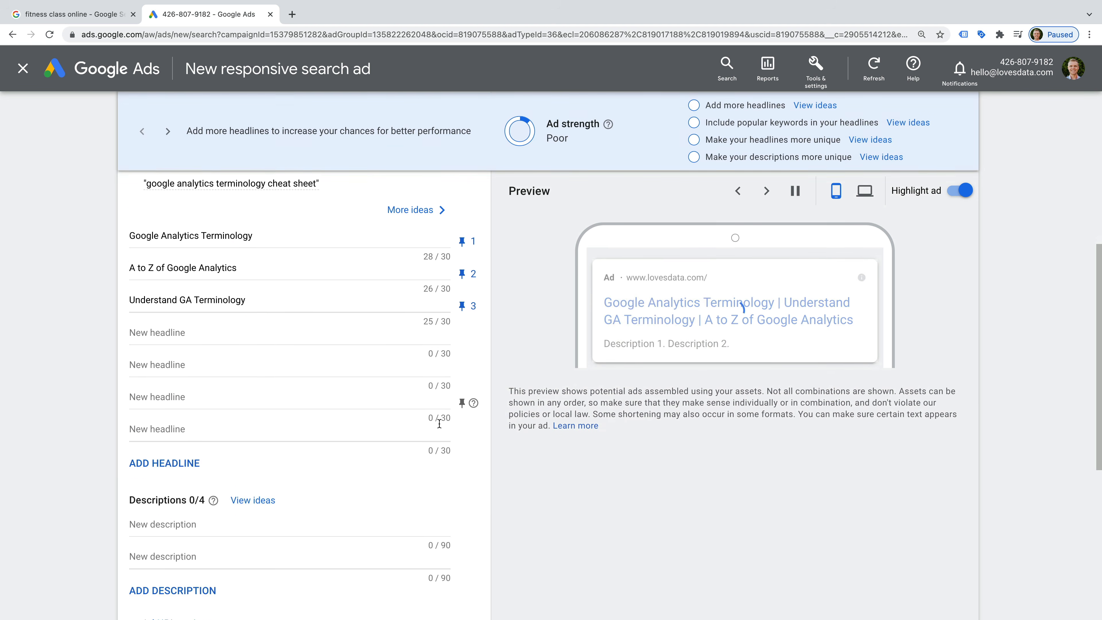
{"action": "left_click", "coordinate": [226, 408]}
{"action": "type", "text": "Learn about"}
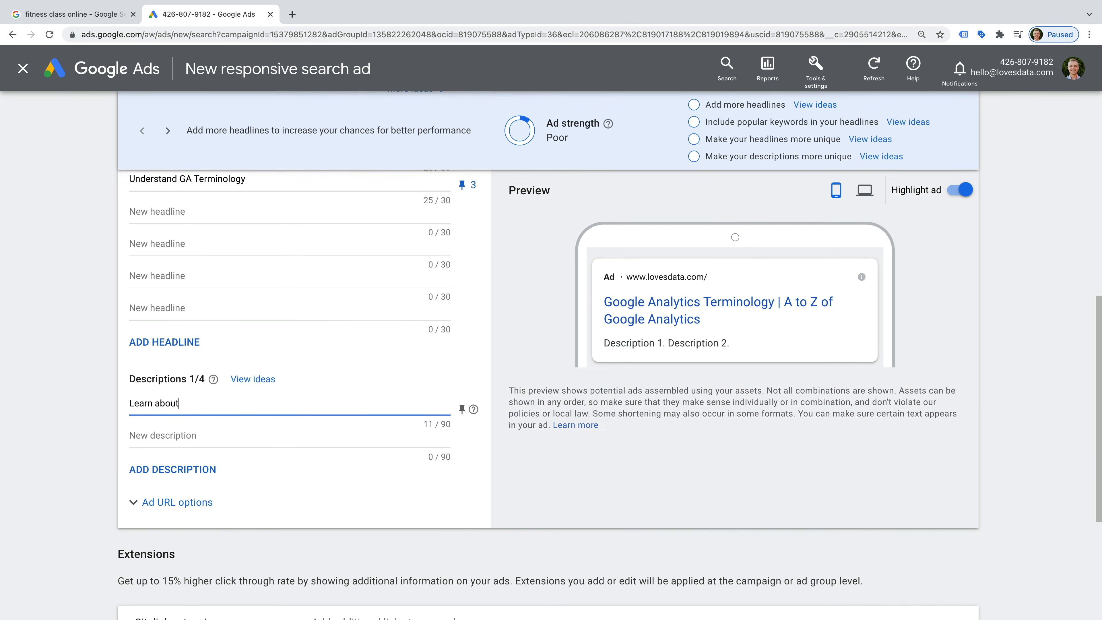
{"action": "type", "text": " the most important terminology you wi"}
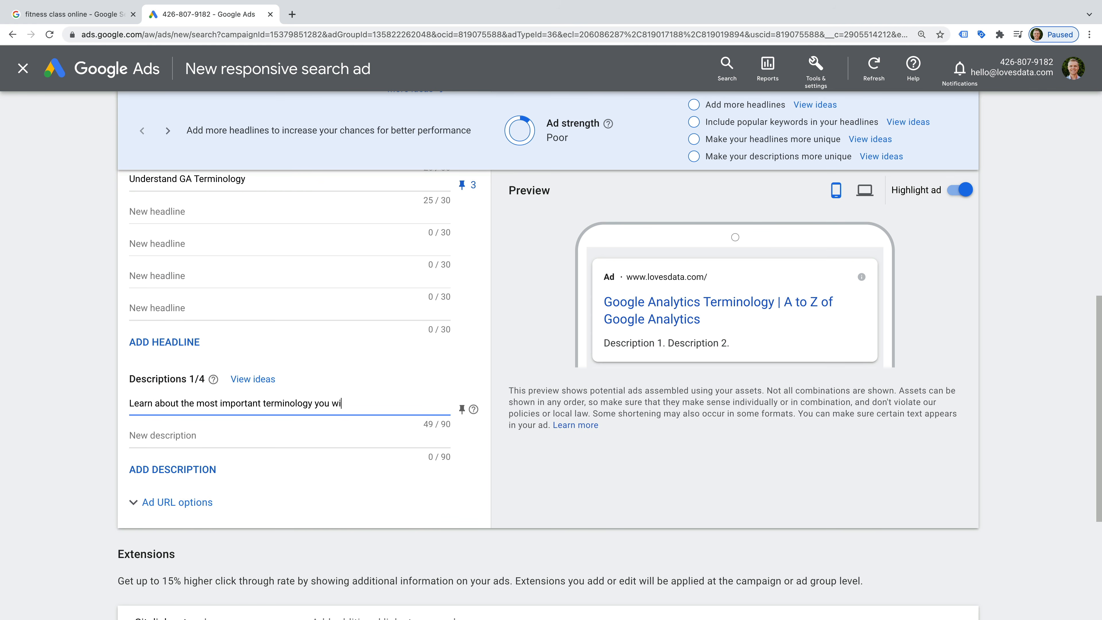
{"action": "type", "text": "ll see in Google Analytics."}
Write the second description as "Ready? Get your copy of the A to Z guide to Google Analytics Terminology right now."
{"action": "left_click", "coordinate": [189, 438]}
{"action": "type", "text": "Ready? Get your copy of"}
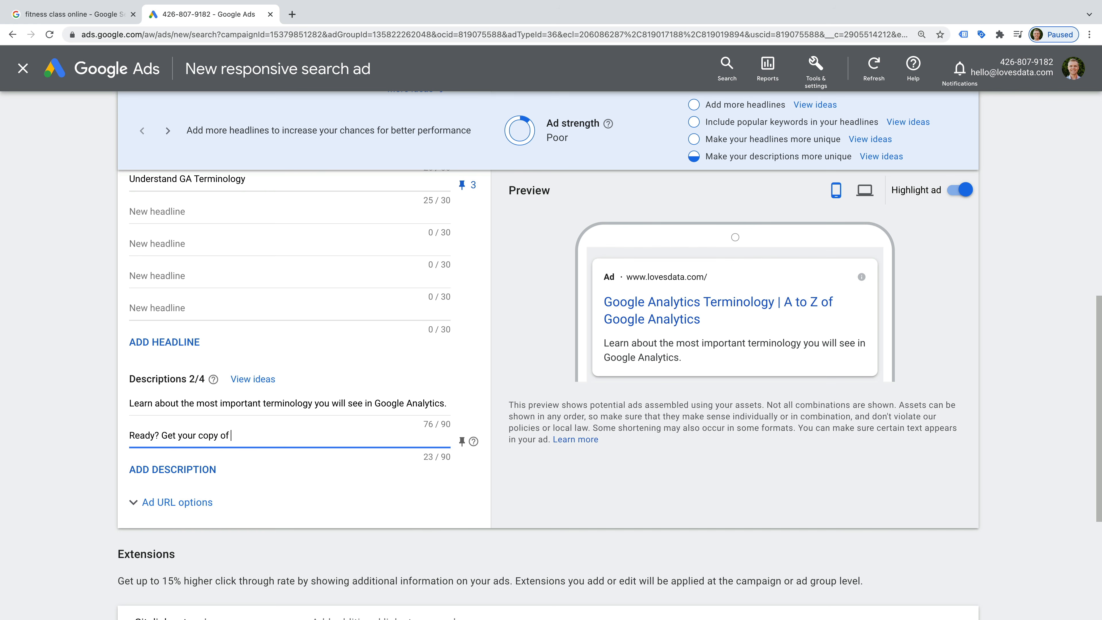
{"action": "type", "text": " the A to Z guide to Google Ana"}
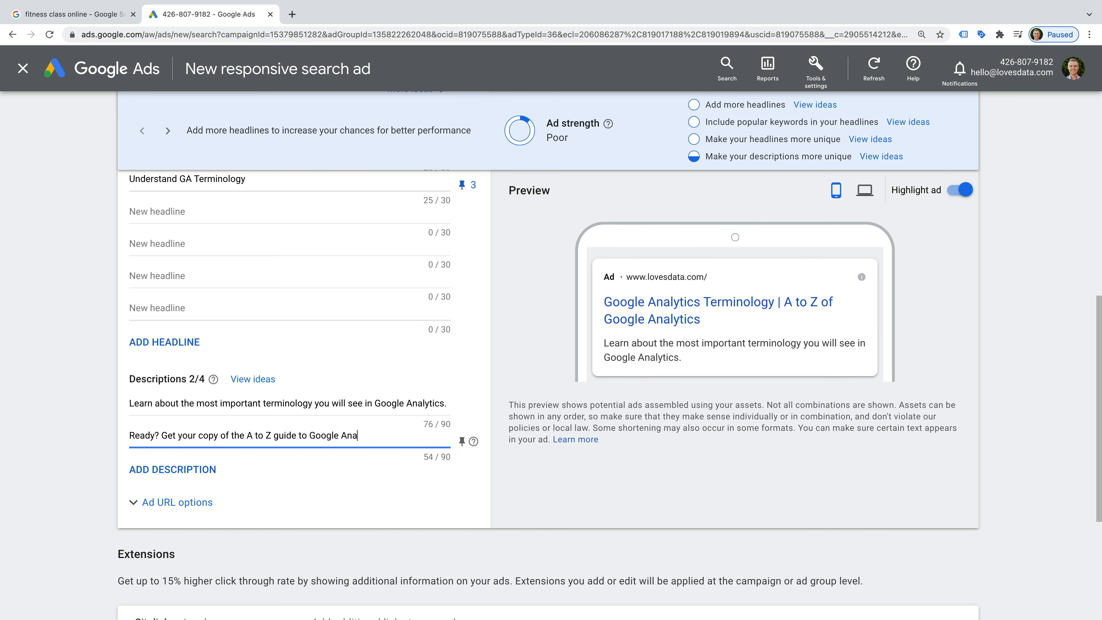
{"action": "type", "text": "lytics Terminology right now"}
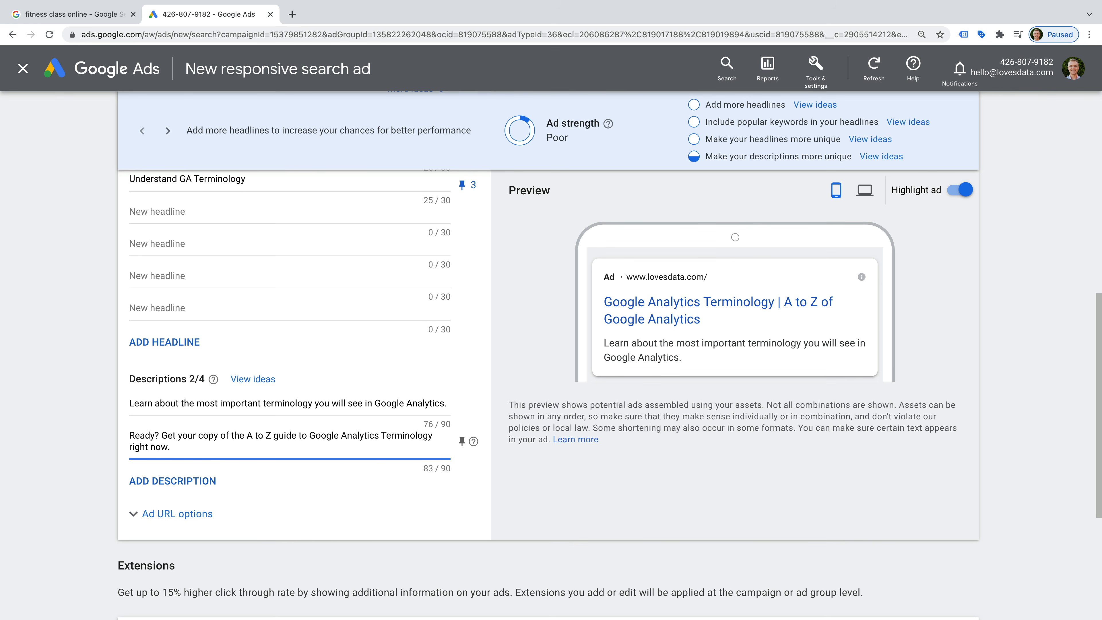
{"action": "type", "text": "."}
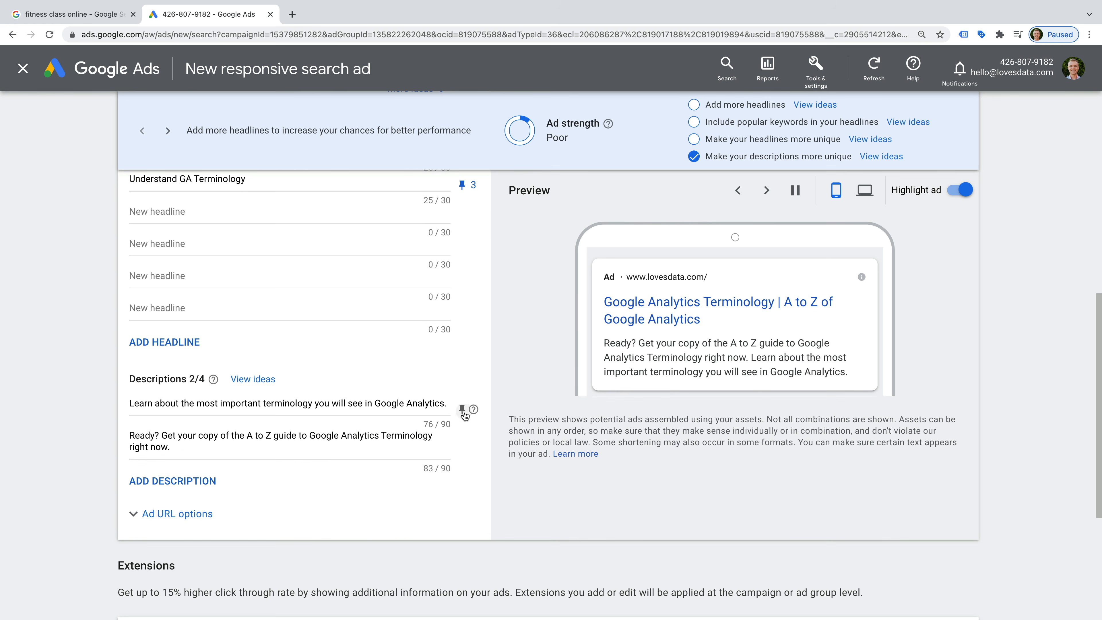
Pin the two descriptions to description positions 1 and 2 and save the ad
{"action": "left_click", "coordinate": [462, 410]}
{"action": "left_click", "coordinate": [529, 302]}
{"action": "left_click", "coordinate": [462, 442]}
{"action": "left_click", "coordinate": [529, 357]}
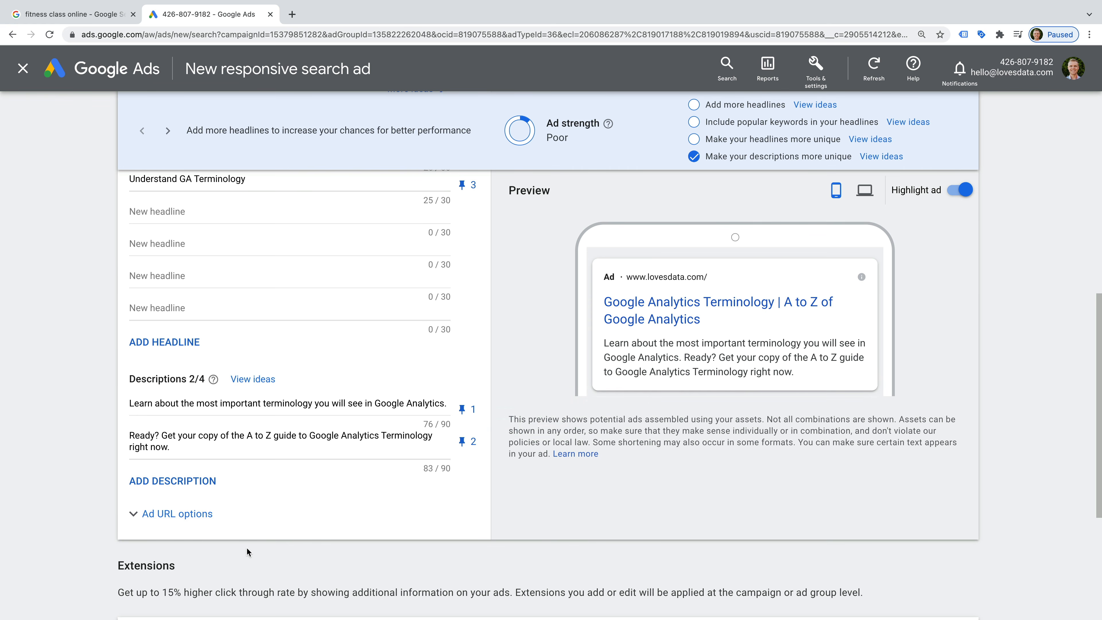
{"action": "scroll", "coordinate": [250, 551], "scroll_direction": "down", "scroll_amount": 5}
{"action": "left_click", "coordinate": [152, 560]}
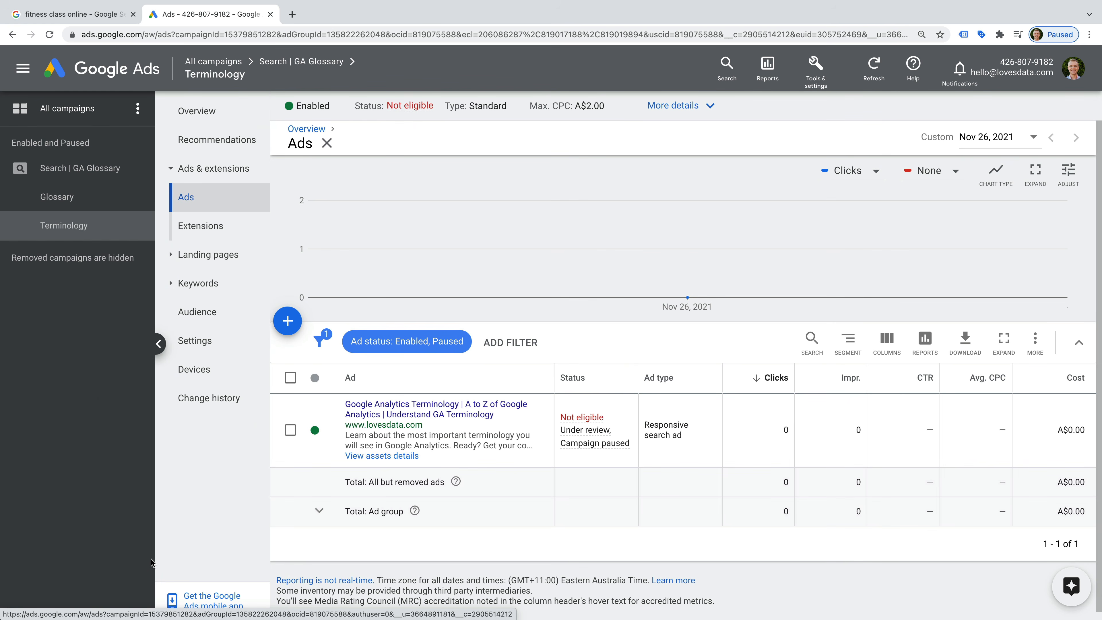
Start another responsive search ad in the Terminology ad group and unpin its three prefilled headlines
{"action": "left_click", "coordinate": [287, 321]}
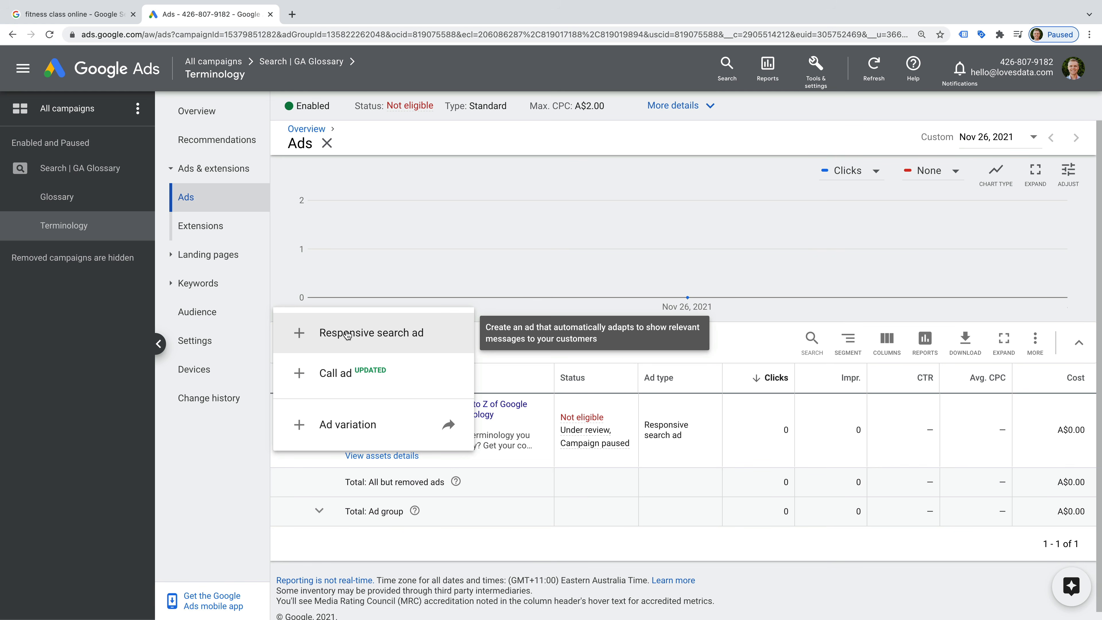
{"action": "left_click", "coordinate": [347, 334]}
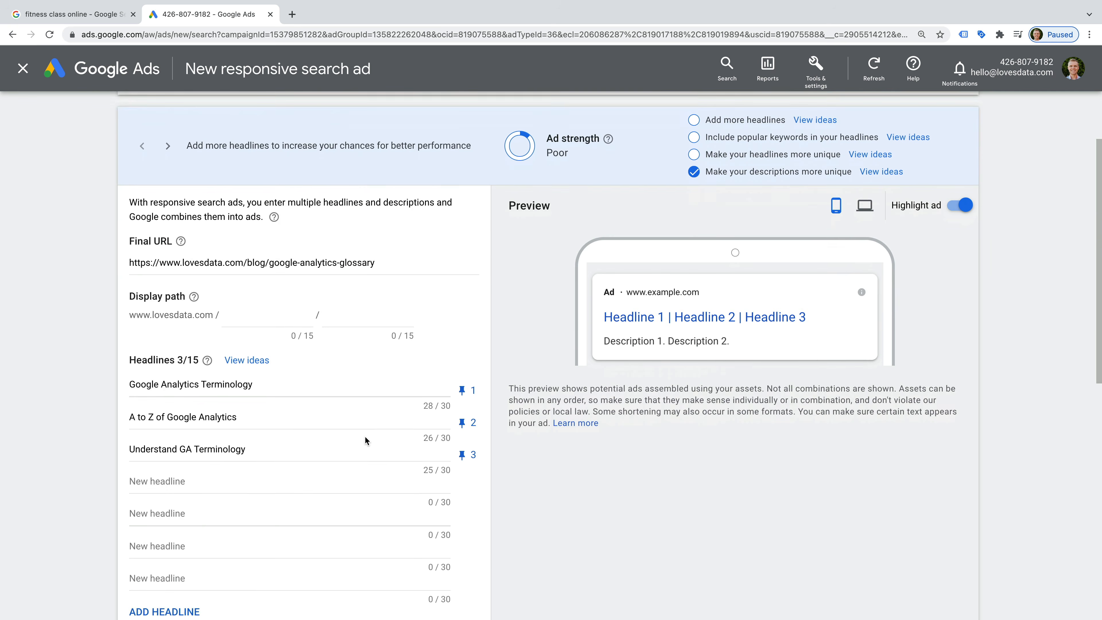
{"action": "scroll", "coordinate": [364, 438], "scroll_direction": "down", "scroll_amount": 3}
{"action": "left_click", "coordinate": [462, 465]}
{"action": "left_click", "coordinate": [547, 186]}
{"action": "left_click", "coordinate": [462, 498]}
{"action": "left_click", "coordinate": [546, 217]}
{"action": "left_click", "coordinate": [462, 530]}
{"action": "left_click", "coordinate": [542, 250]}
Add the headlines "Guide to Important Terms", "Learn GA Terminology", "GA Glossary of Terms" and "Your Free Reference"
{"action": "scroll", "coordinate": [398, 500], "scroll_direction": "down", "scroll_amount": 1}
{"action": "scroll", "coordinate": [397, 501], "scroll_direction": "down", "scroll_amount": 3}
{"action": "left_click", "coordinate": [163, 407]}
{"action": "type", "text": "Guide to Important Terms"}
{"action": "left_click", "coordinate": [181, 441]}
{"action": "type", "text": "Learn GA Terminology"}
{"action": "left_click", "coordinate": [177, 476]}
{"action": "type", "text": "GA Glossary of Terms"}
{"action": "left_click", "coordinate": [191, 507]}
{"action": "type", "text": "Your Free Reference"}
Add two further headlines, "Google Analytics Glossary" and "2021 Edition by Loves Data"
{"action": "scroll", "coordinate": [203, 498], "scroll_direction": "down", "scroll_amount": 2}
{"action": "left_click", "coordinate": [203, 498]}
{"action": "left_click", "coordinate": [253, 527]}
{"action": "scroll", "coordinate": [258, 586], "scroll_direction": "down", "scroll_amount": 2}
{"action": "left_click", "coordinate": [207, 423]}
{"action": "left_click", "coordinate": [215, 504]}
{"action": "type", "text": "by Loves Data"}
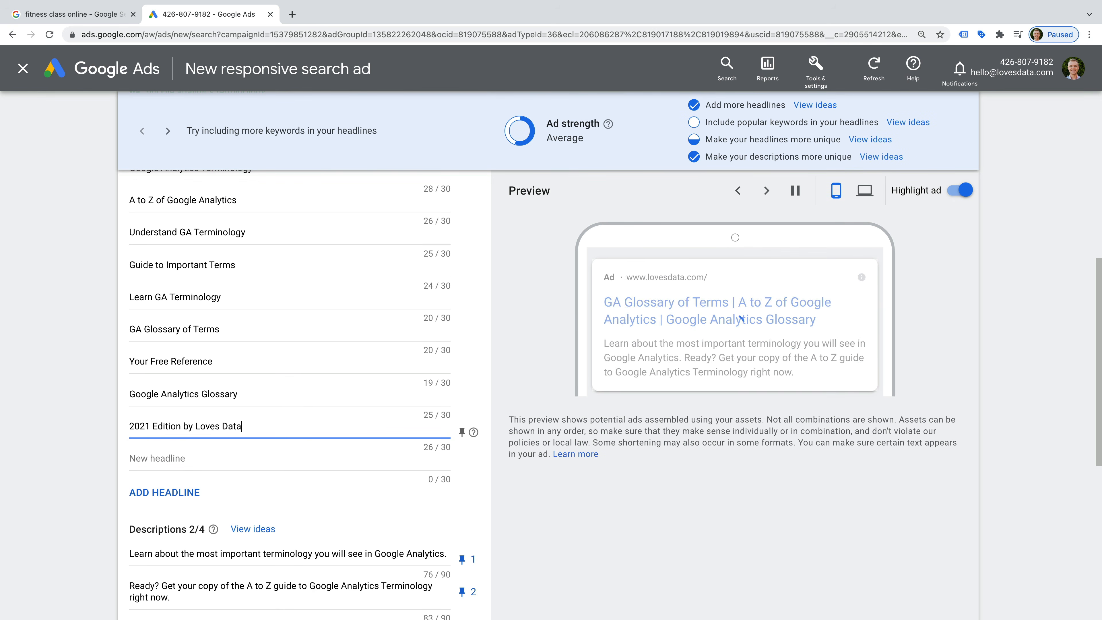
Unpin both prefilled descriptions of the new ad
{"action": "scroll", "coordinate": [265, 456], "scroll_direction": "down", "scroll_amount": 3}
{"action": "scroll", "coordinate": [265, 454], "scroll_direction": "down", "scroll_amount": 1}
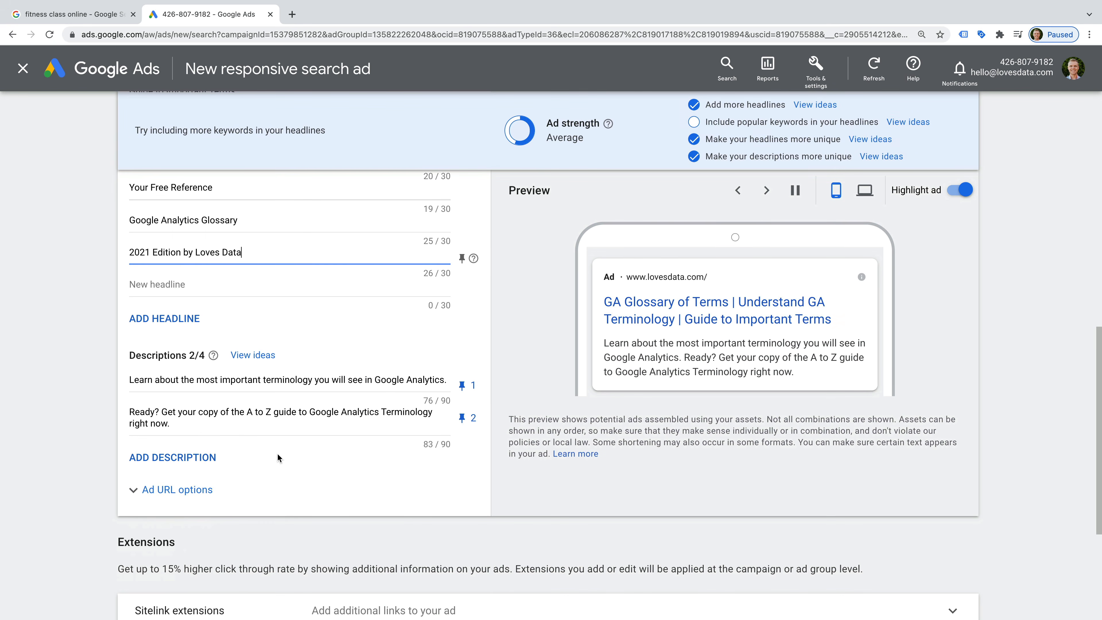
{"action": "left_click", "coordinate": [462, 387]}
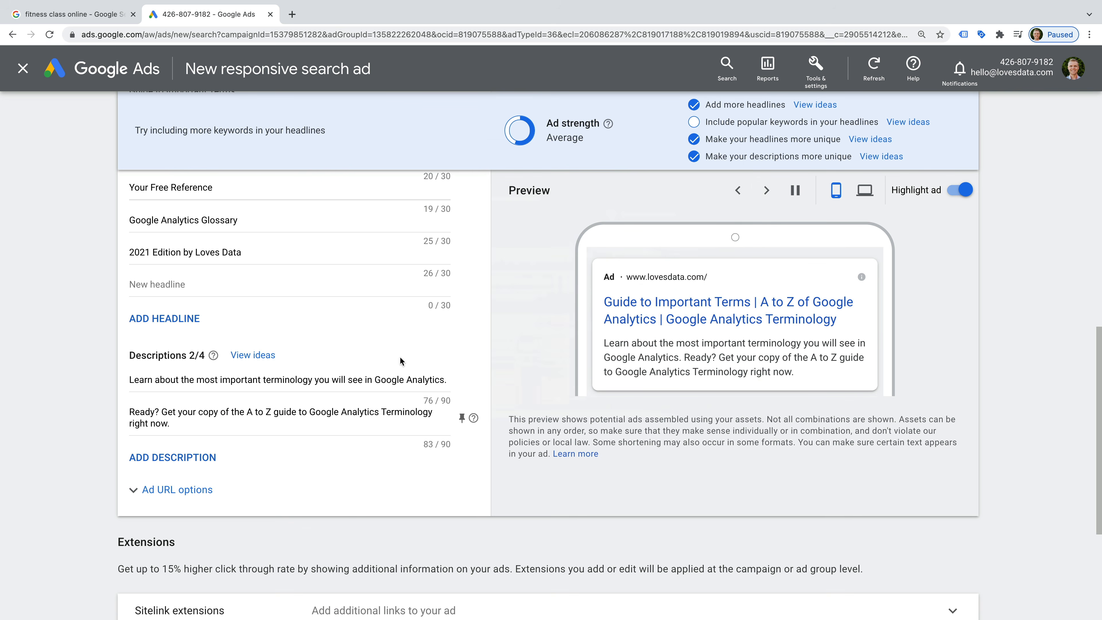
Add a third description reading "Get the 2021 edition of the Google Analytics Glossary by Loves Data."
{"action": "left_click", "coordinate": [199, 458]}
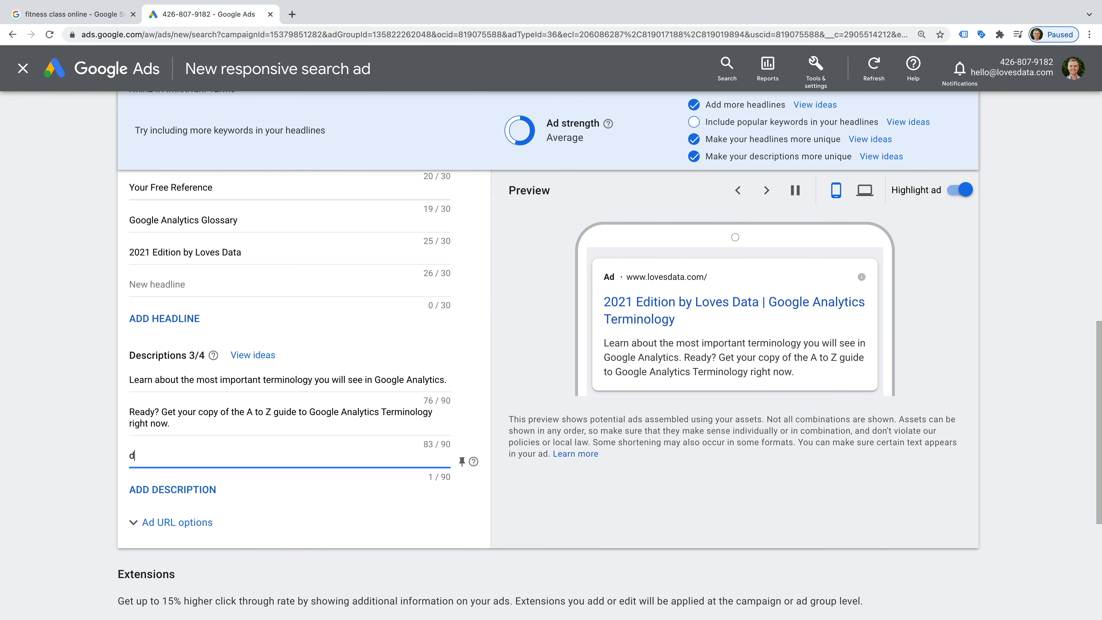
{"action": "type", "text": "Get the 2021"}
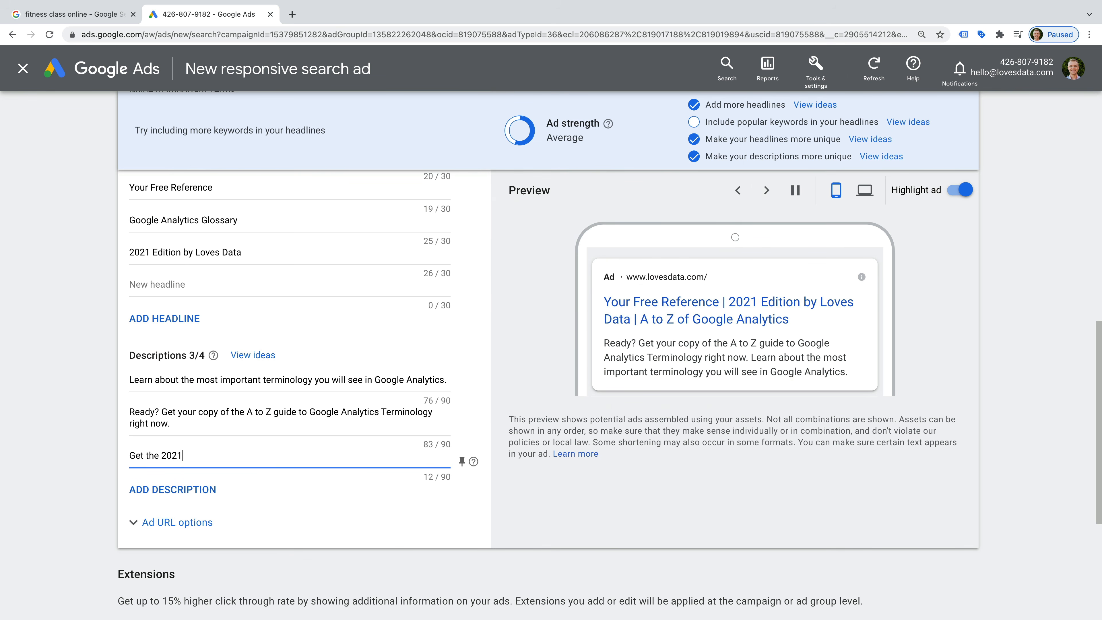
{"action": "type", "text": " edition of the Google "}
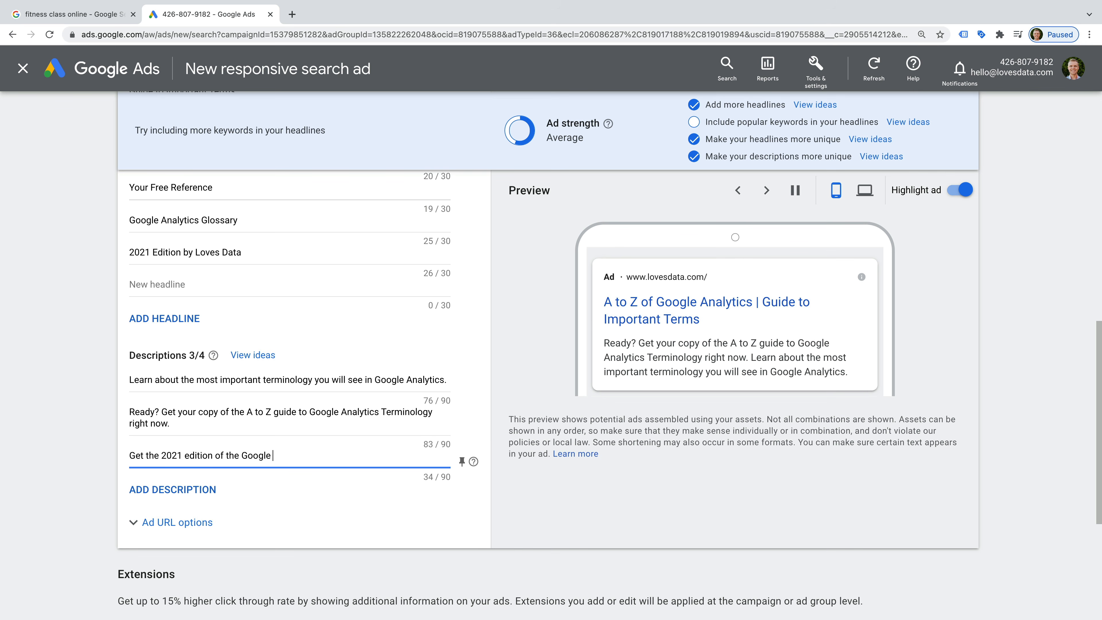
{"action": "type", "text": "Analytics Glossary by Loves Data."}
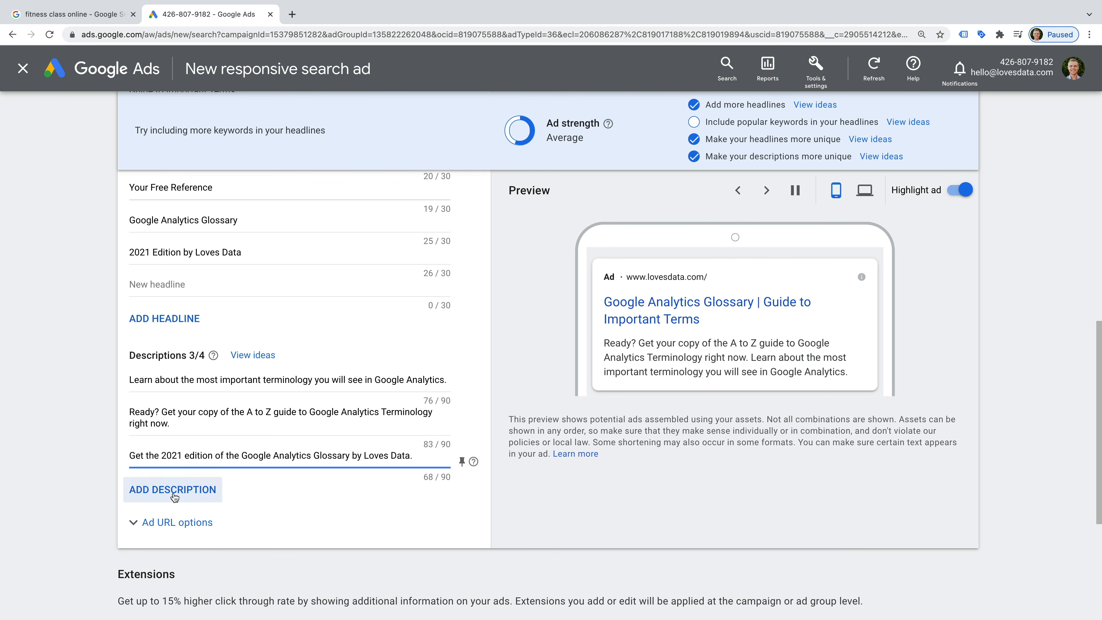
Add a fourth description reading "Your guide to Google Analytics terminology. Get your copy now!" and save the ad
{"action": "left_click", "coordinate": [188, 490]}
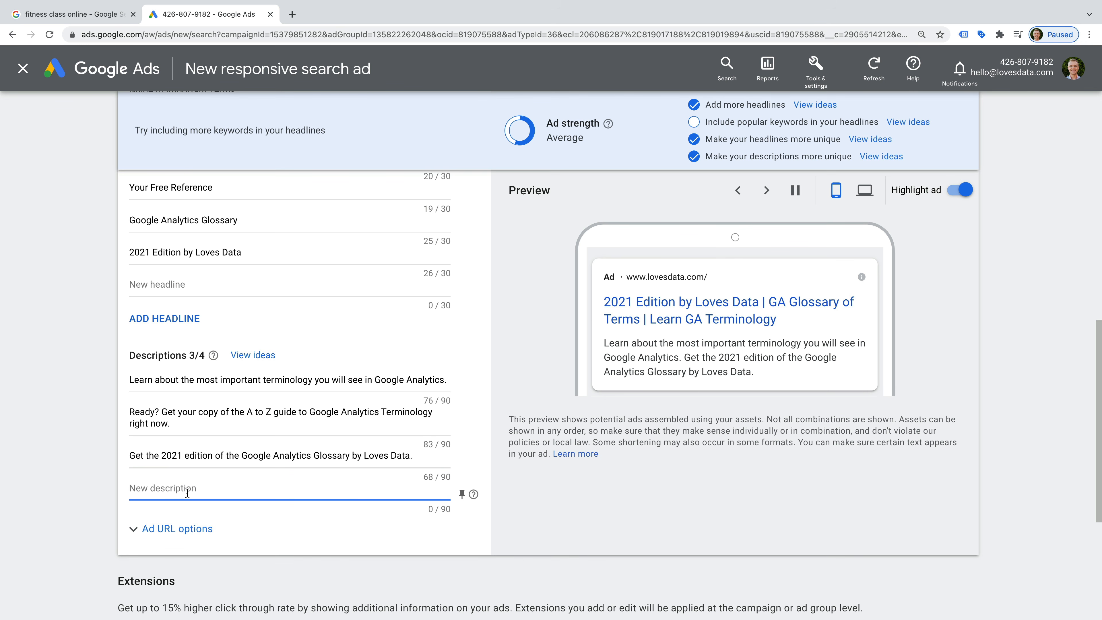
{"action": "type", "text": "Your guide to Google"}
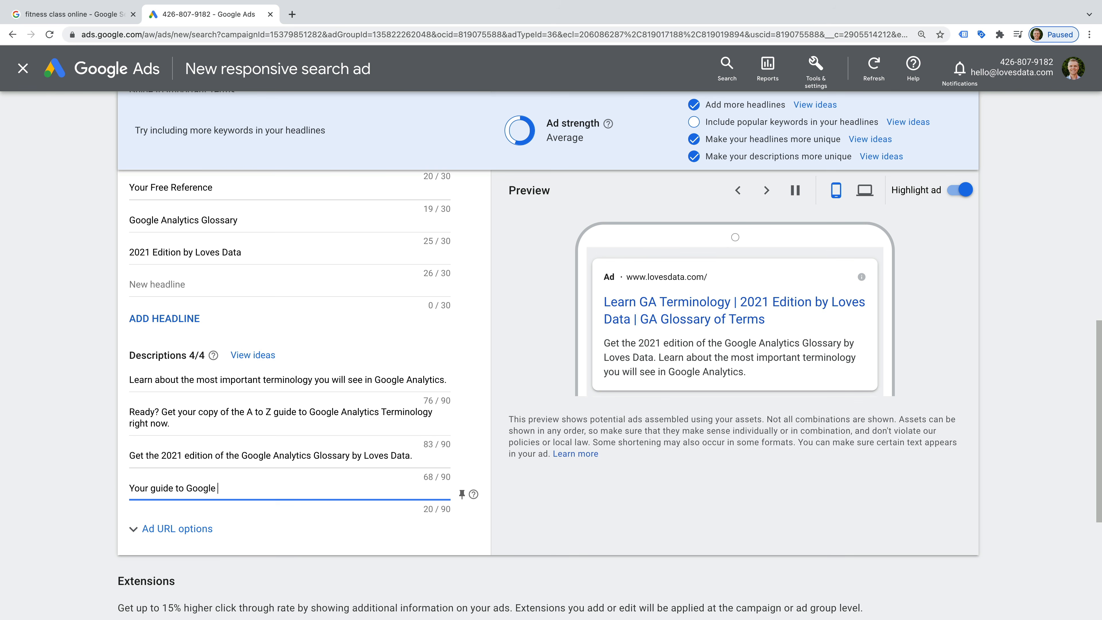
{"action": "type", "text": " Analytics terminology. Get y"}
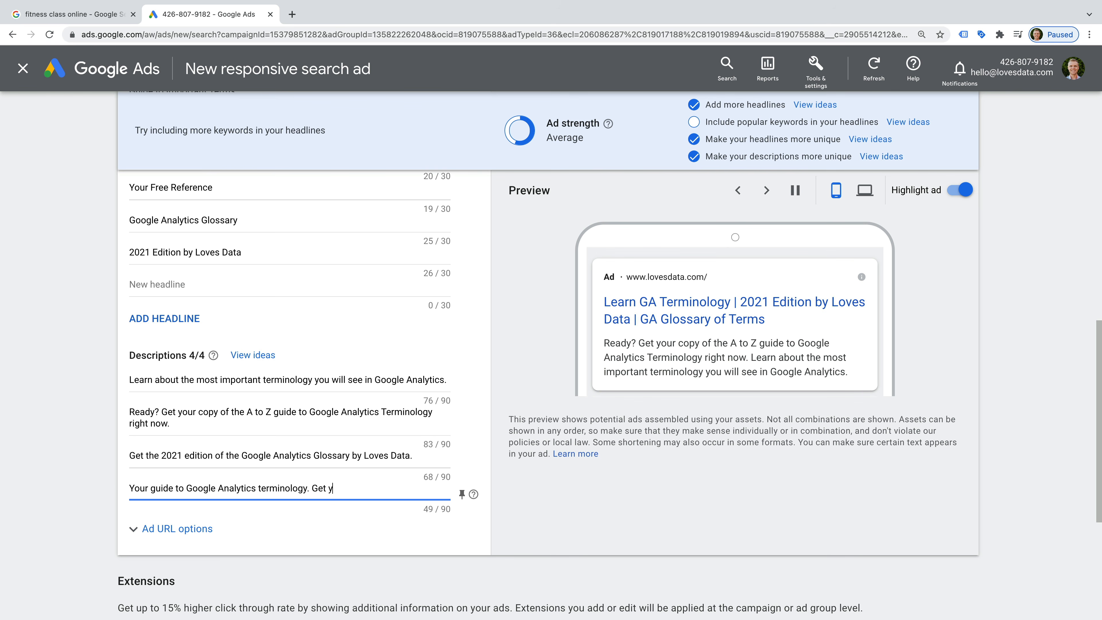
{"action": "type", "text": "our copy now!"}
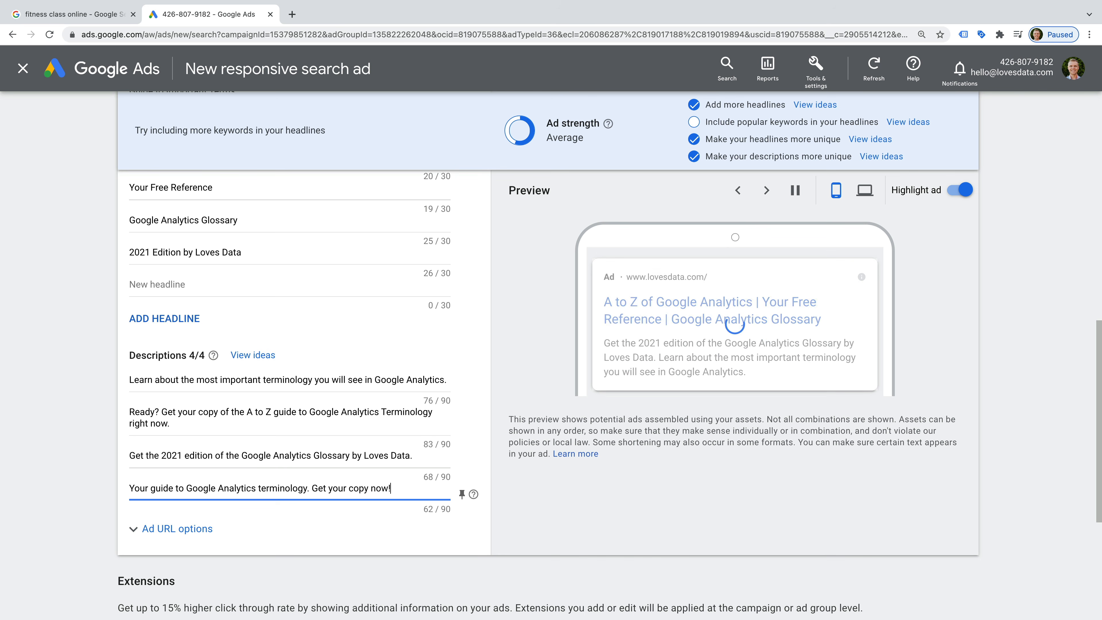
{"action": "scroll", "coordinate": [124, 593], "scroll_direction": "down", "scroll_amount": 6}
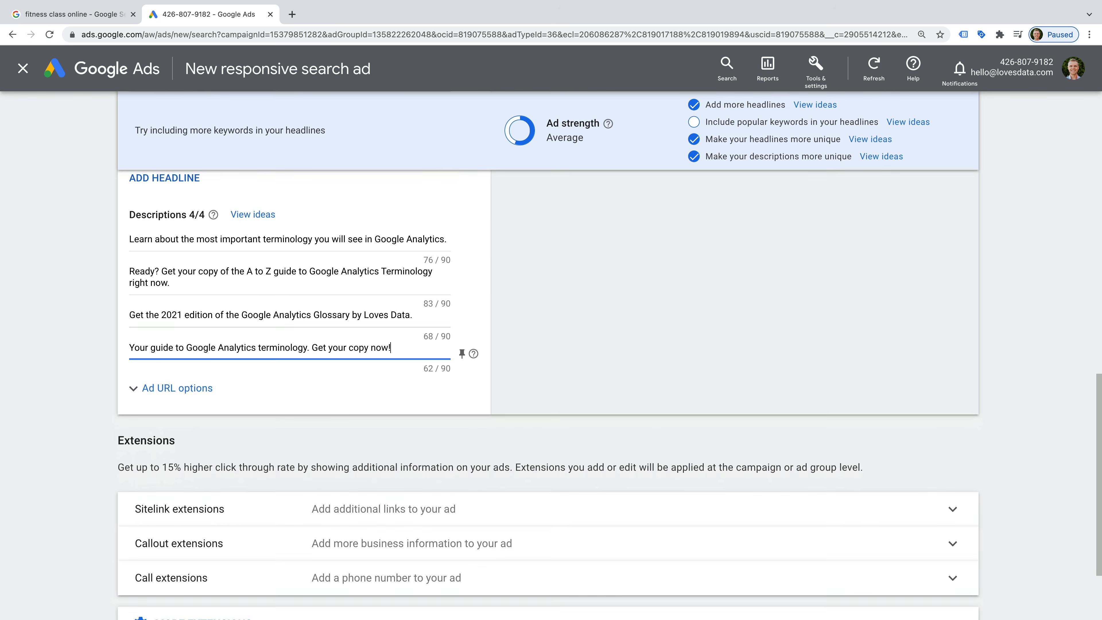
{"action": "left_click", "coordinate": [149, 564]}
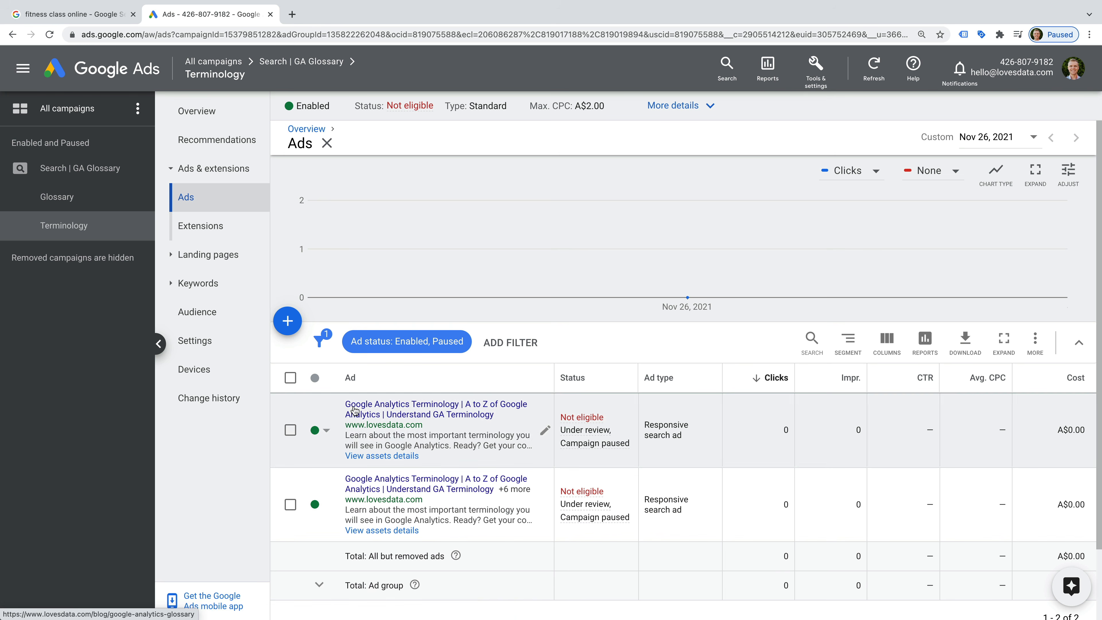
Start creating a sitelink extension for the "Search | GA Glossary" campaign
{"action": "left_click", "coordinate": [111, 175]}
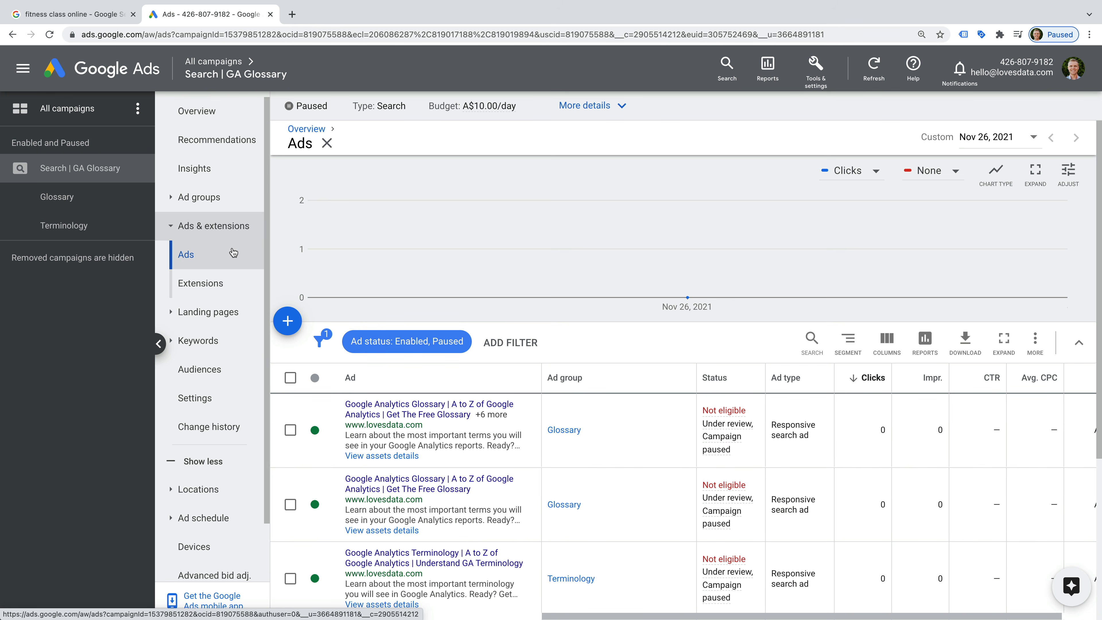
{"action": "left_click", "coordinate": [244, 284]}
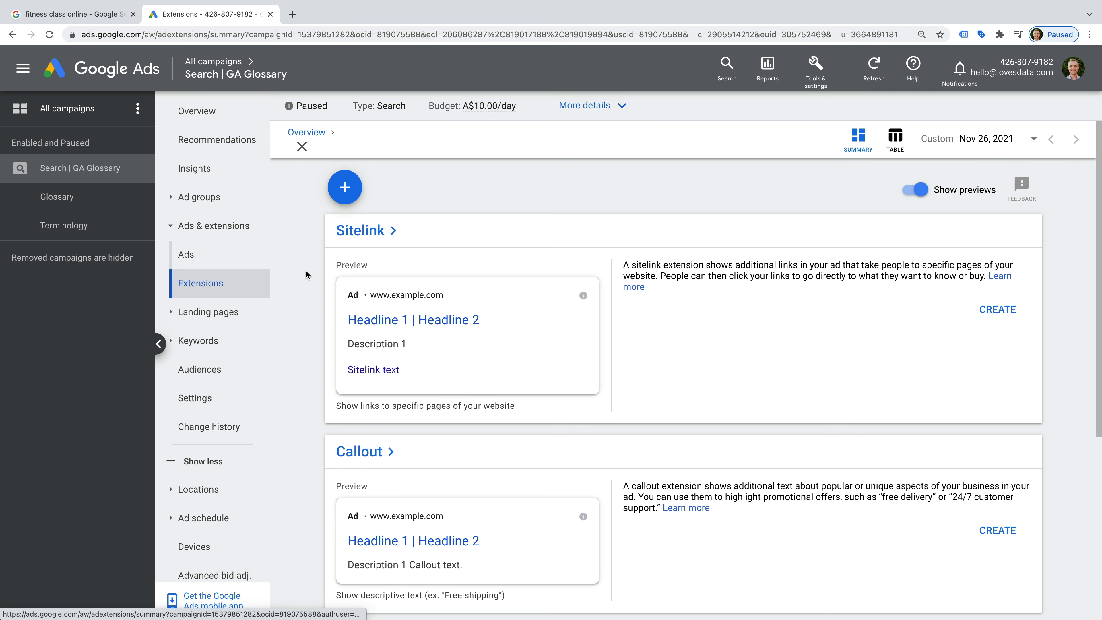
{"action": "left_click", "coordinate": [345, 187]}
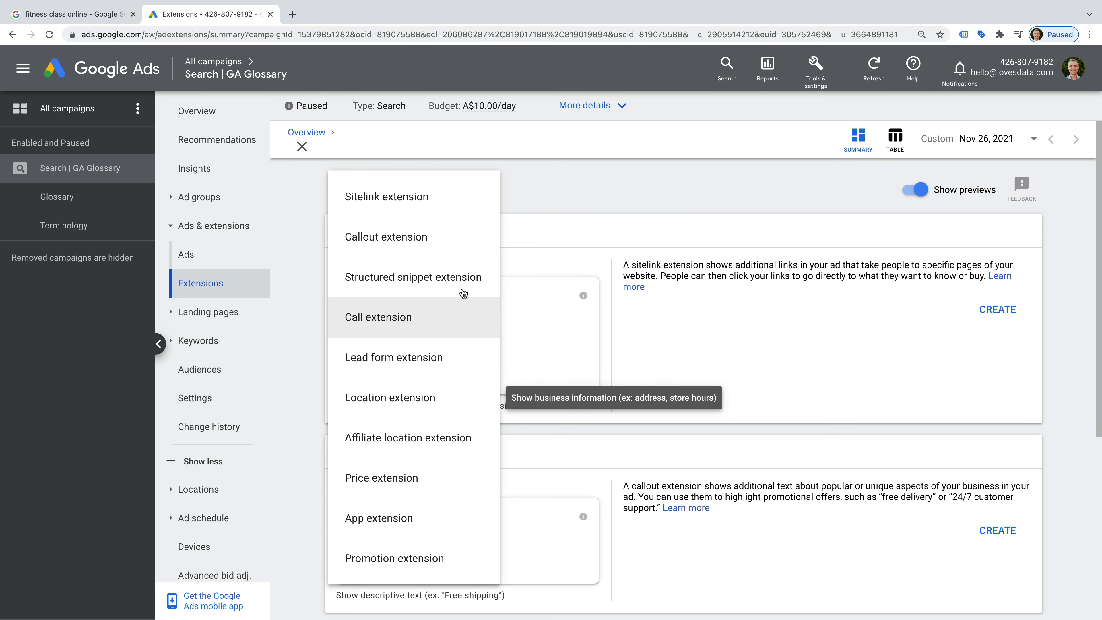
{"action": "left_click", "coordinate": [452, 203]}
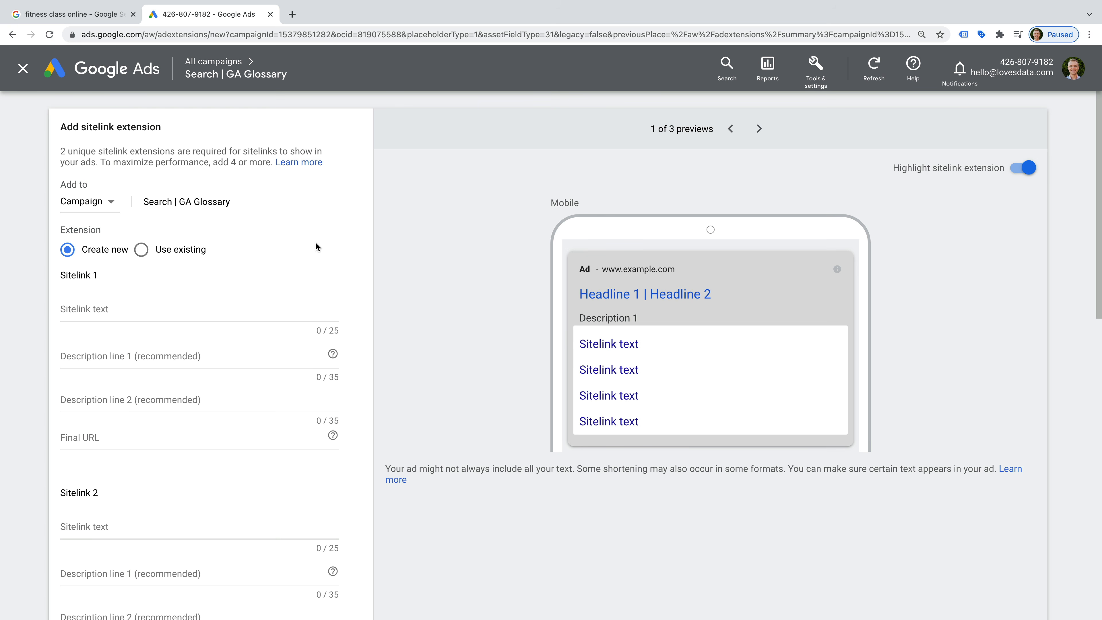
{"action": "scroll", "coordinate": [315, 246], "scroll_direction": "down", "scroll_amount": 3}
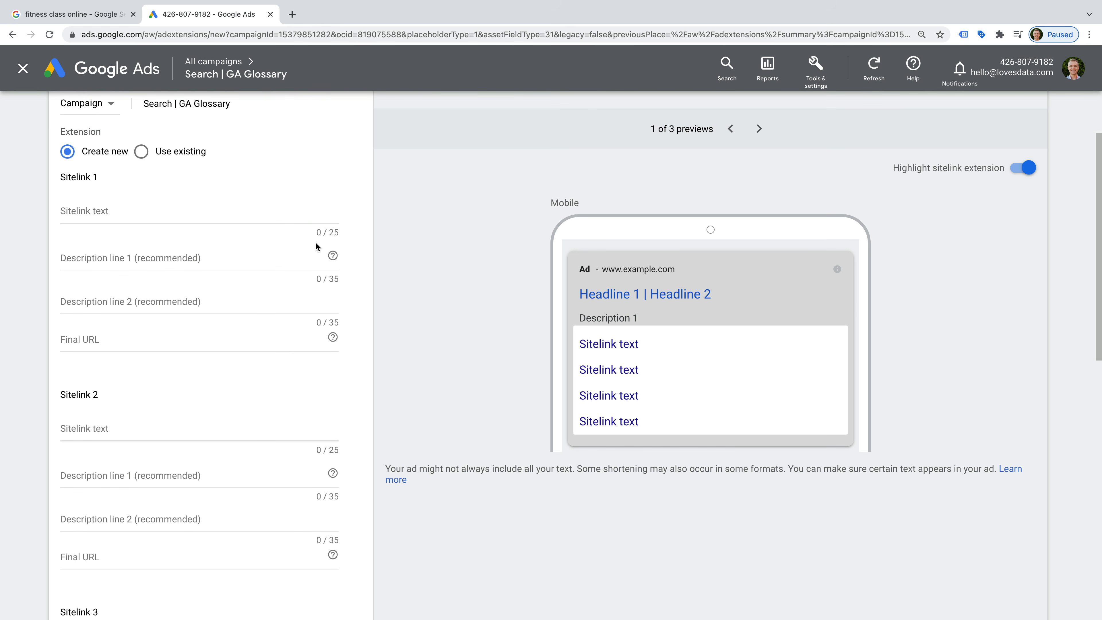
{"action": "left_click", "coordinate": [193, 212]}
{"action": "type", "text": "Blog"}
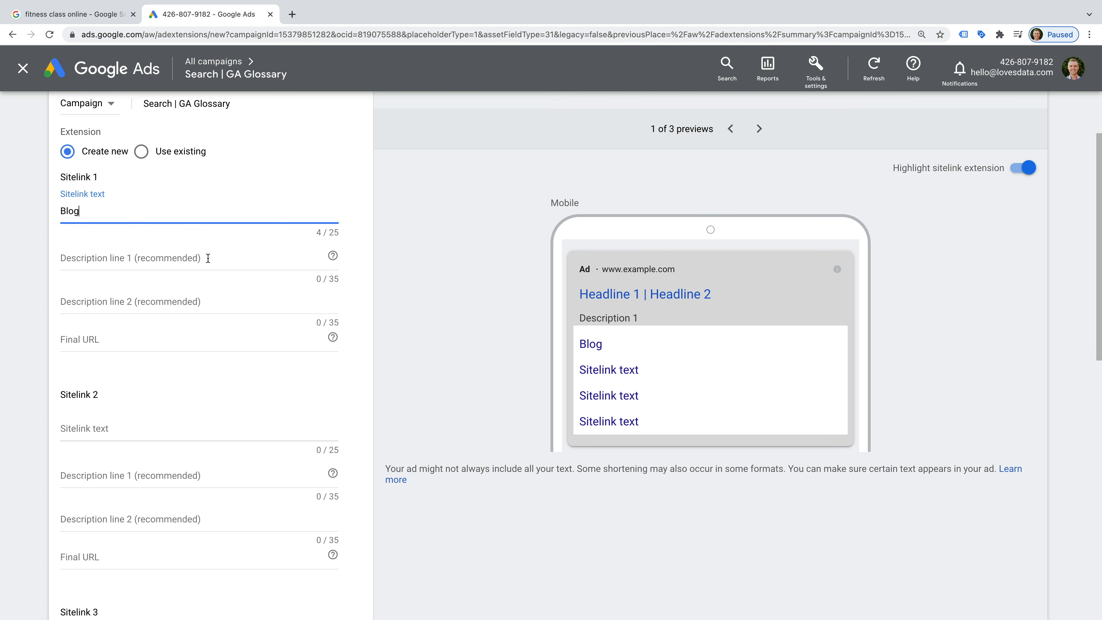
{"action": "left_click", "coordinate": [208, 257]}
{"action": "type", "text": "Read articles all about Google"}
{"action": "key", "text": "Tab"}
{"action": "type", "text": "Analytics and more."}
{"action": "key", "text": "Tab"}
{"action": "type", "text": "https://www.lovesdata.com/blog"}
{"action": "scroll", "coordinate": [142, 360], "scroll_direction": "down", "scroll_amount": 2}
{"action": "left_click", "coordinate": [142, 359]}
{"action": "type", "text": "Courses"}
{"action": "left_click", "coordinate": [160, 407]}
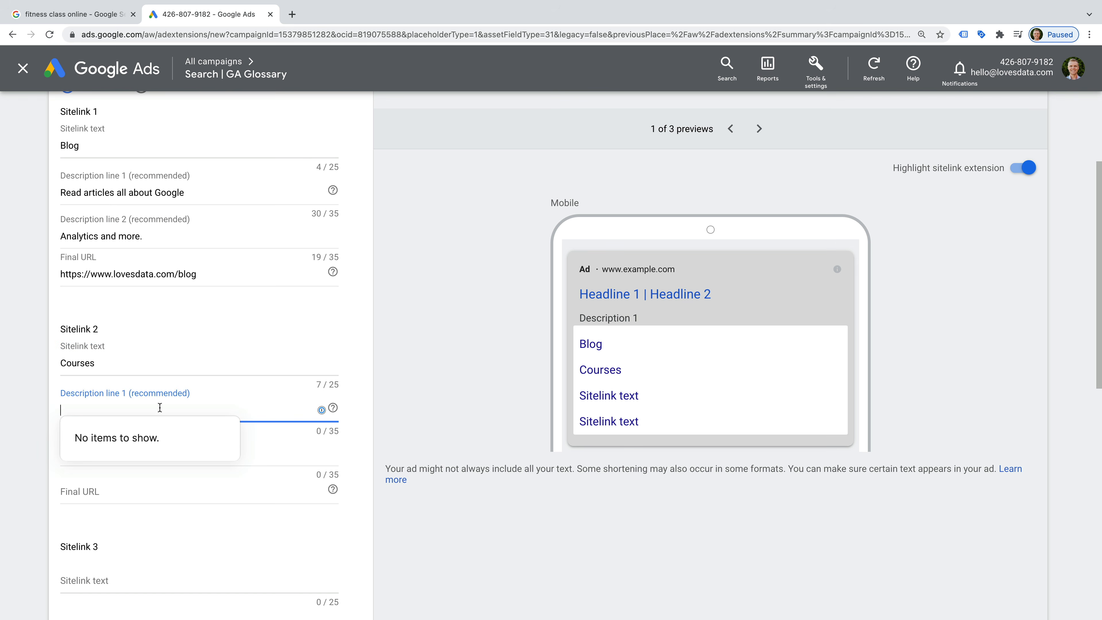
{"action": "type", "text": "Take courses covering Google"}
{"action": "key", "text": "Tab"}
{"action": "type", "text": "Analyti"}
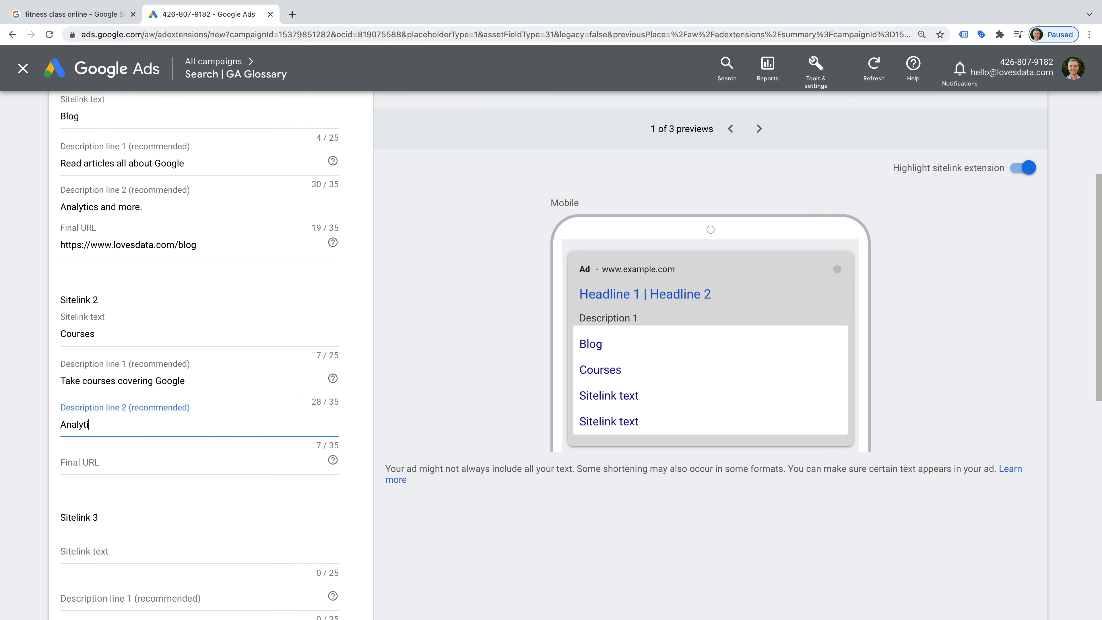
{"action": "type", "text": "cs, Google ADs, and more."}
{"action": "key", "text": "Tab"}
{"action": "type", "text": "https"}
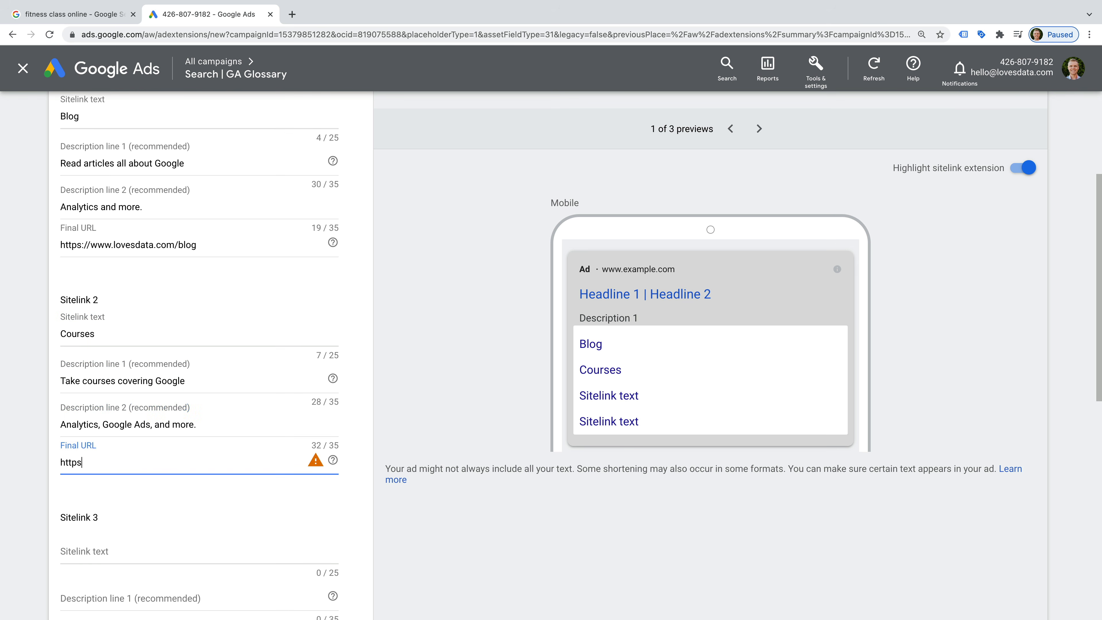
{"action": "type", "text": "://www.lovesdata.com/courses"}
{"action": "key", "text": "Tab"}
{"action": "type", "text": "About us"}
{"action": "key", "text": "Tab"}
{"action": "type", "text": "Learn all about Loves Data."}
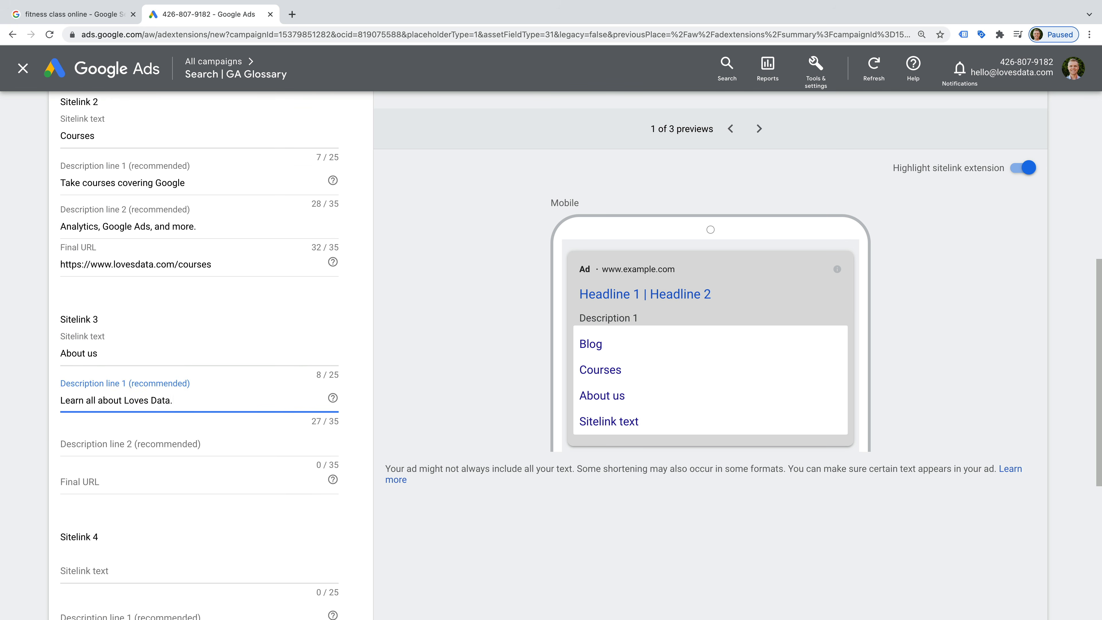
{"action": "left_click", "coordinate": [106, 445]}
{"action": "type", "text": "About our company and founder."}
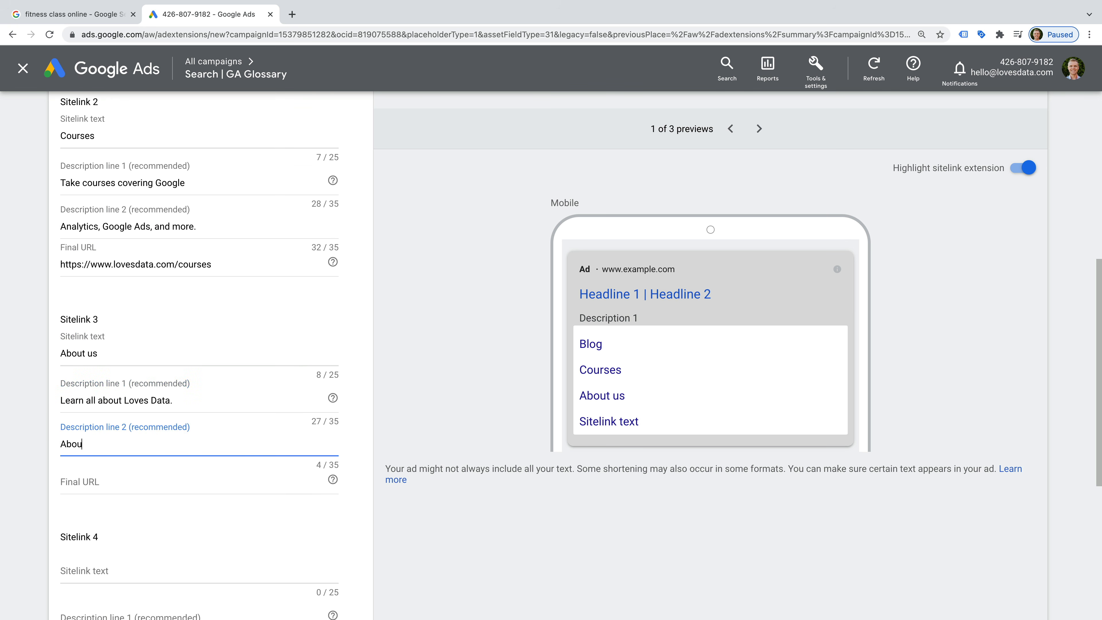
{"action": "key", "text": "Tab"}
{"action": "type", "text": "https://www.lovesdata.com/about-us"}
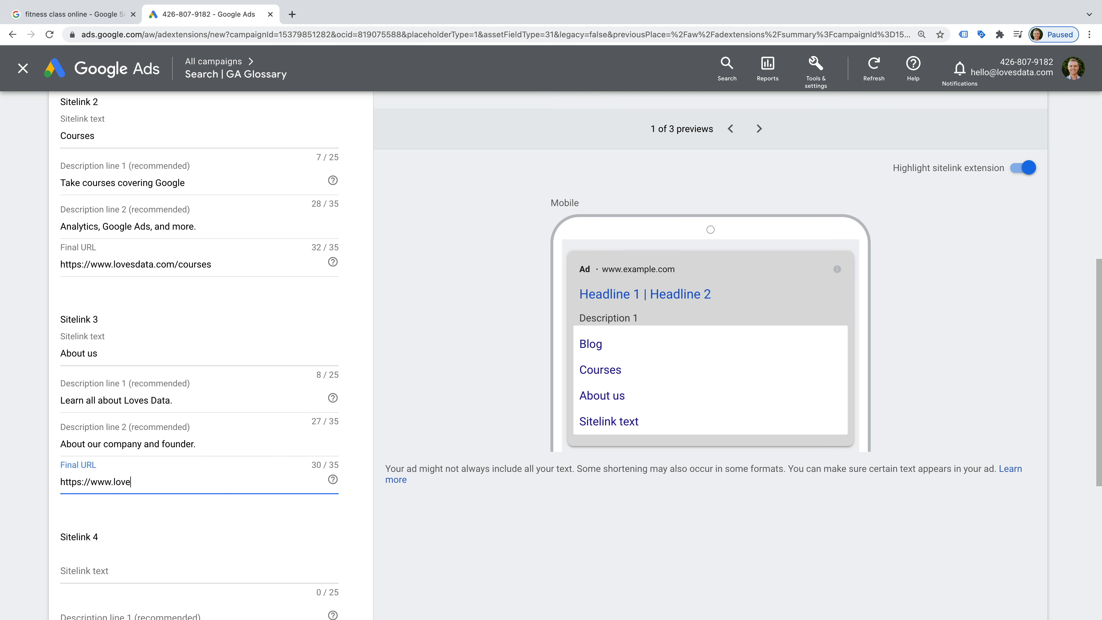
{"action": "scroll", "coordinate": [96, 407], "scroll_direction": "down", "scroll_amount": 3}
{"action": "left_click", "coordinate": [95, 407]}
{"action": "type", "text": "Contact us"}
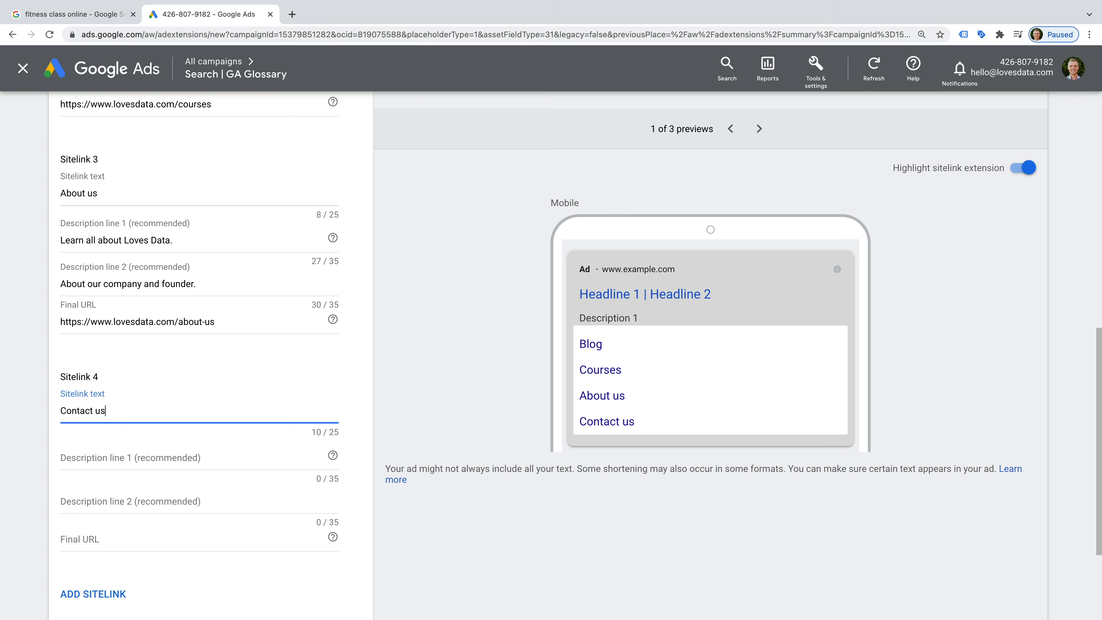
{"action": "key", "text": "Tab"}
{"action": "type", "text": "Have a question?"}
{"action": "key", "text": "Tab"}
{"action": "type", "text": "Contact us now."}
{"action": "key", "text": "Tab"}
{"action": "type", "text": "https://www.lovesdata.com/contact-us"}
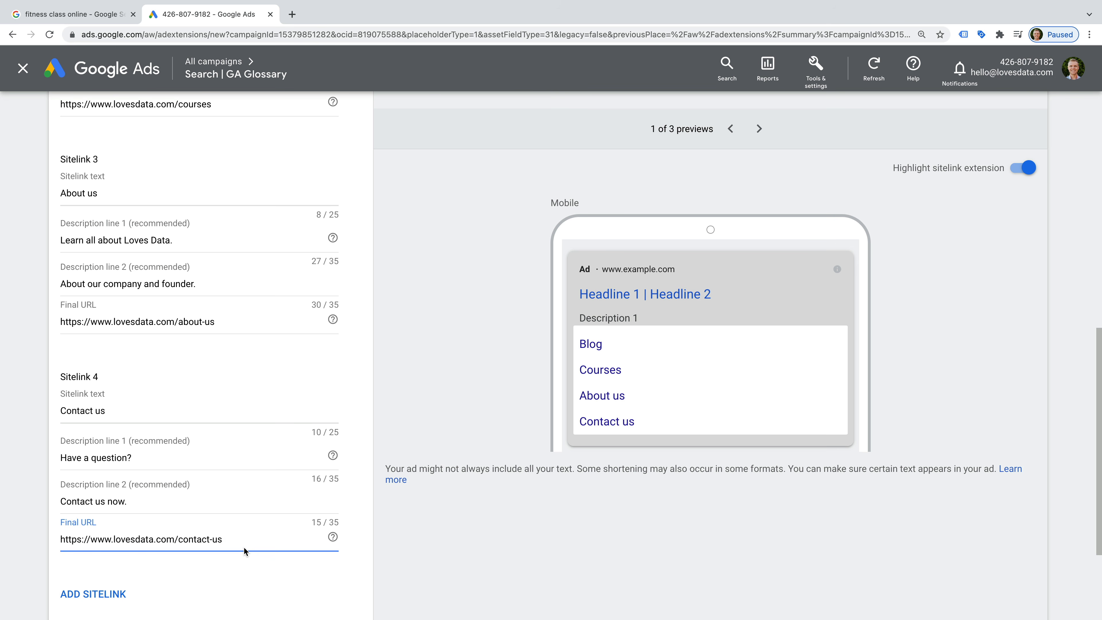
{"action": "scroll", "coordinate": [244, 548], "scroll_direction": "down", "scroll_amount": 4}
{"action": "left_click", "coordinate": [61, 563]}
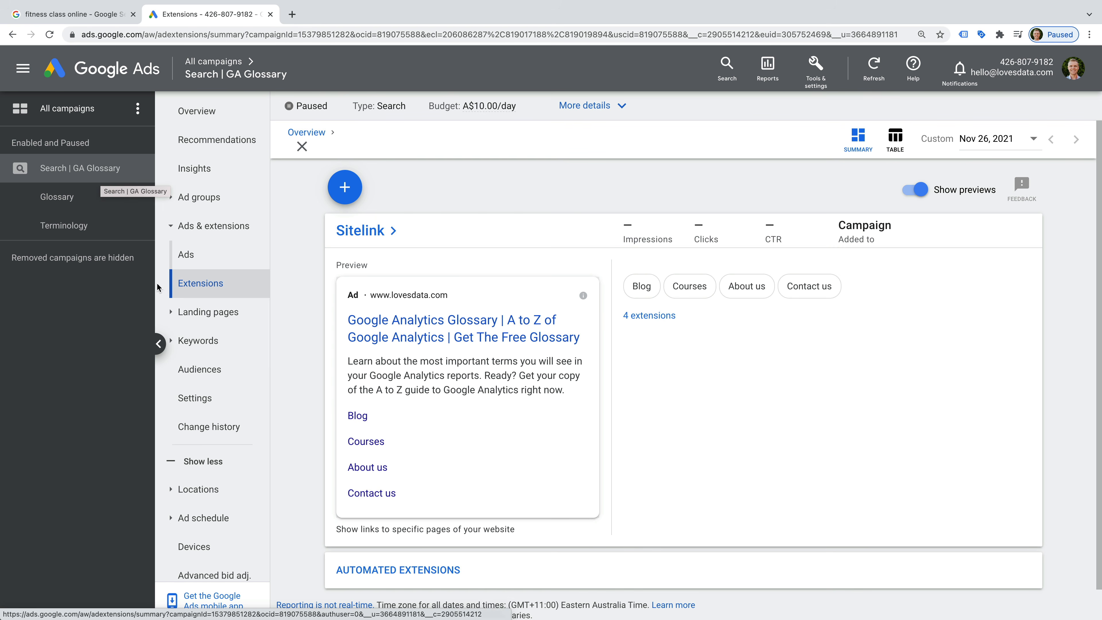
Look over the campaign's settings and try a 100% bid increase for mobile phones without saving it
{"action": "left_click", "coordinate": [237, 398]}
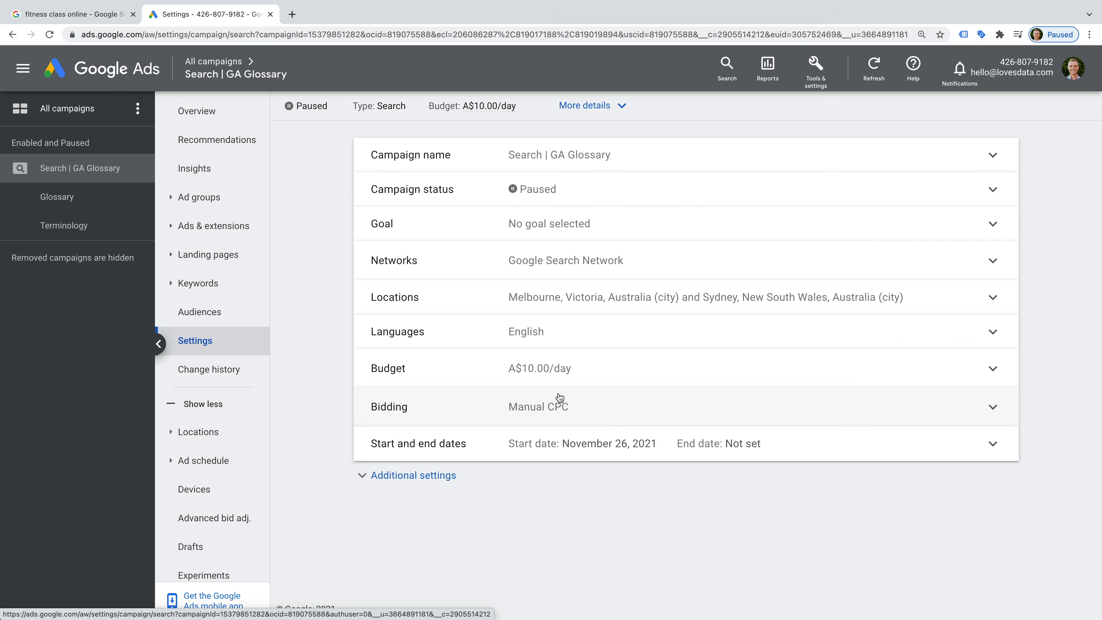
{"action": "scroll", "coordinate": [241, 389], "scroll_direction": "down", "scroll_amount": 1}
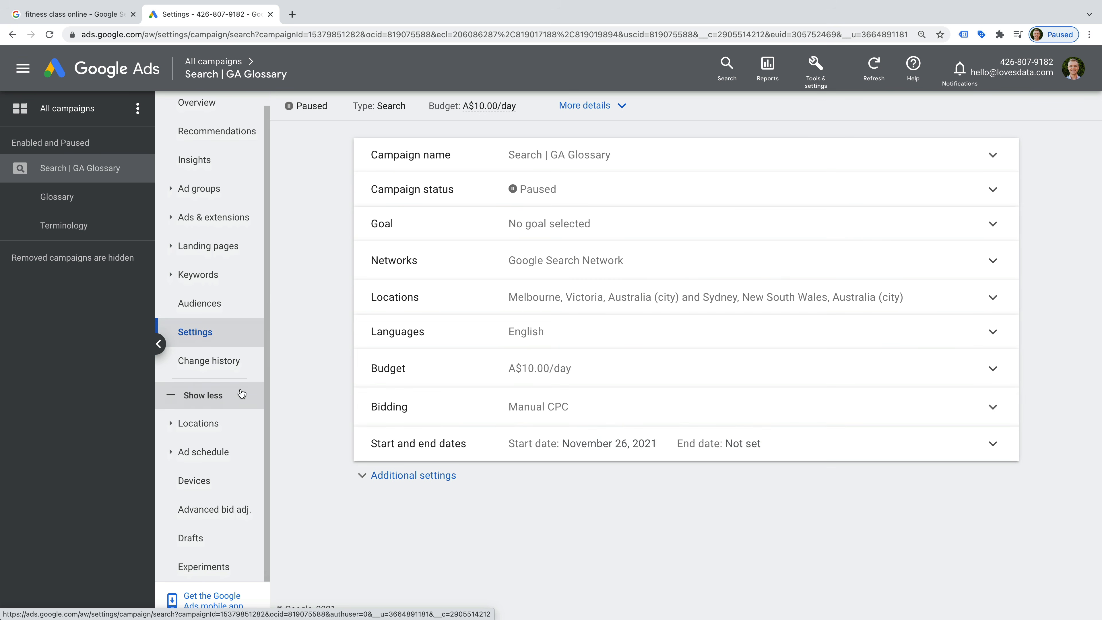
{"action": "left_click", "coordinate": [242, 478]}
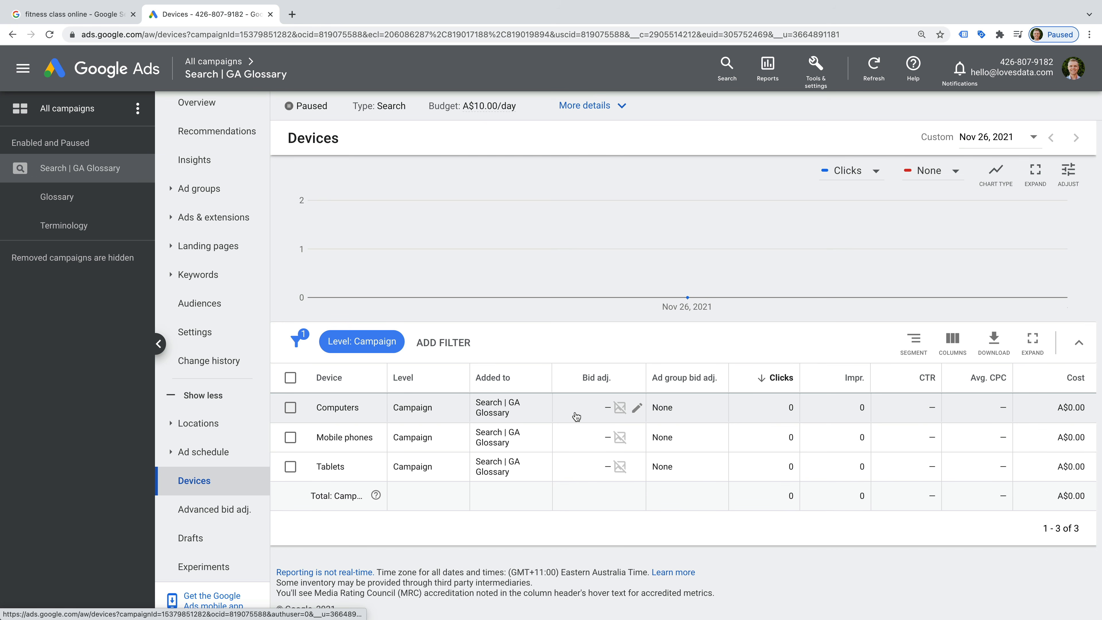
{"action": "left_click", "coordinate": [575, 445]}
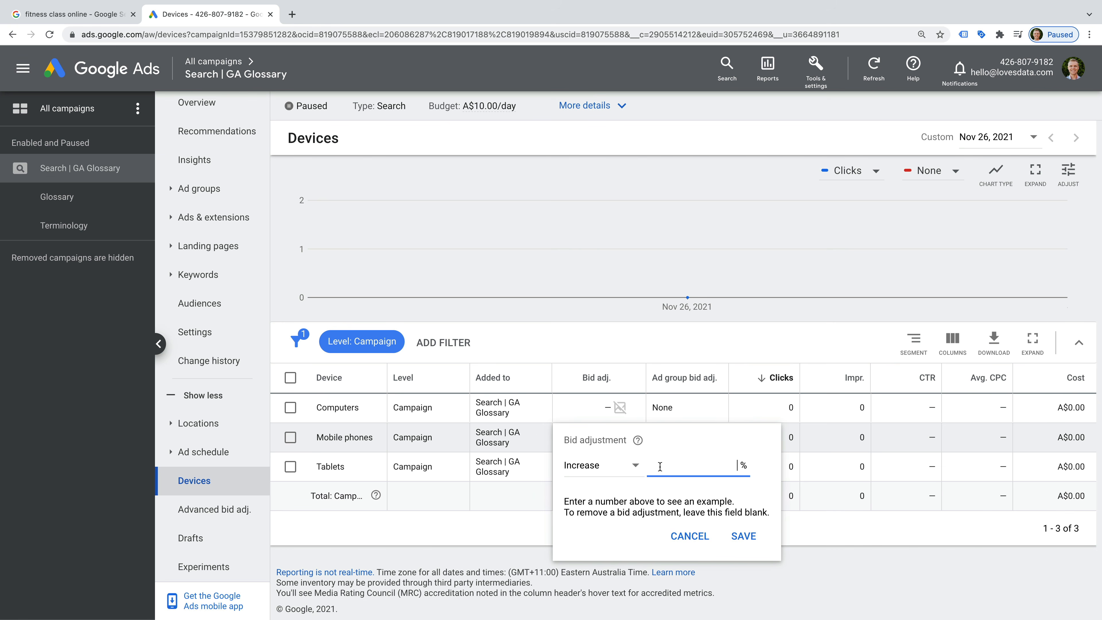
{"action": "type", "text": "100"}
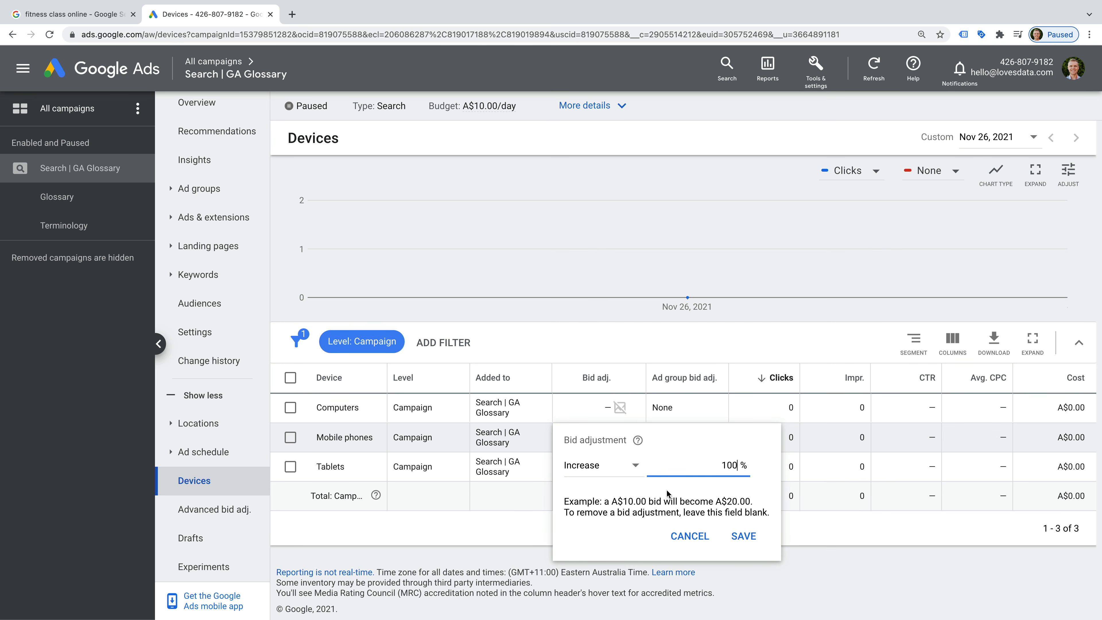
{"action": "left_click", "coordinate": [691, 536]}
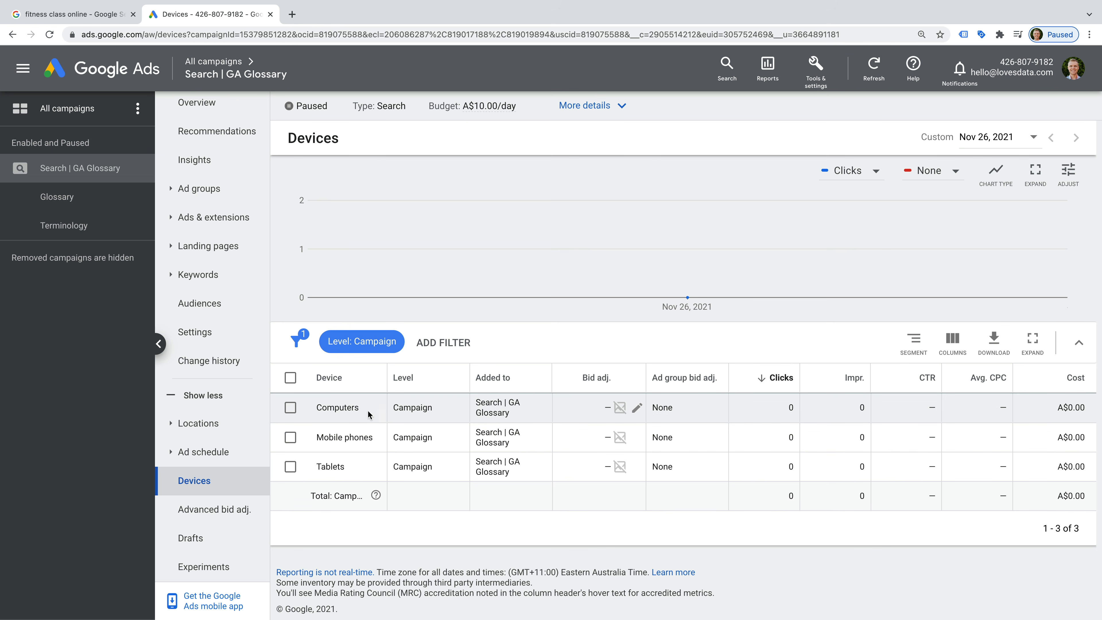
Try a 100% bid decrease for mobile phones without saving it
{"action": "left_click", "coordinate": [637, 438]}
{"action": "left_click", "coordinate": [604, 466]}
{"action": "left_click", "coordinate": [599, 506]}
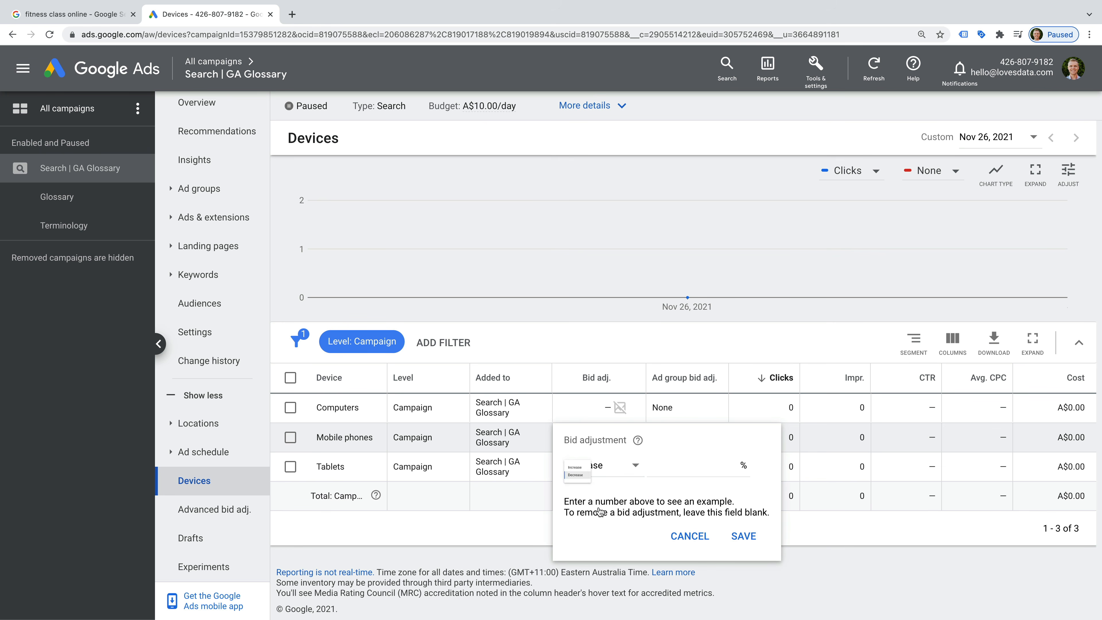
{"action": "left_click", "coordinate": [694, 466]}
{"action": "type", "text": "100"}
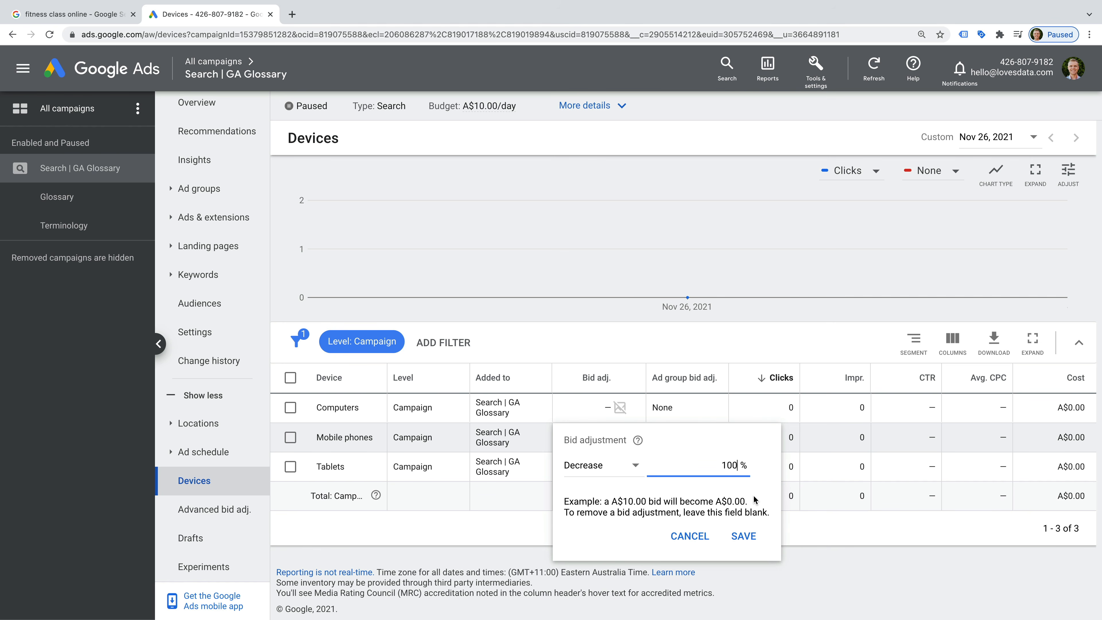
{"action": "left_click", "coordinate": [690, 535]}
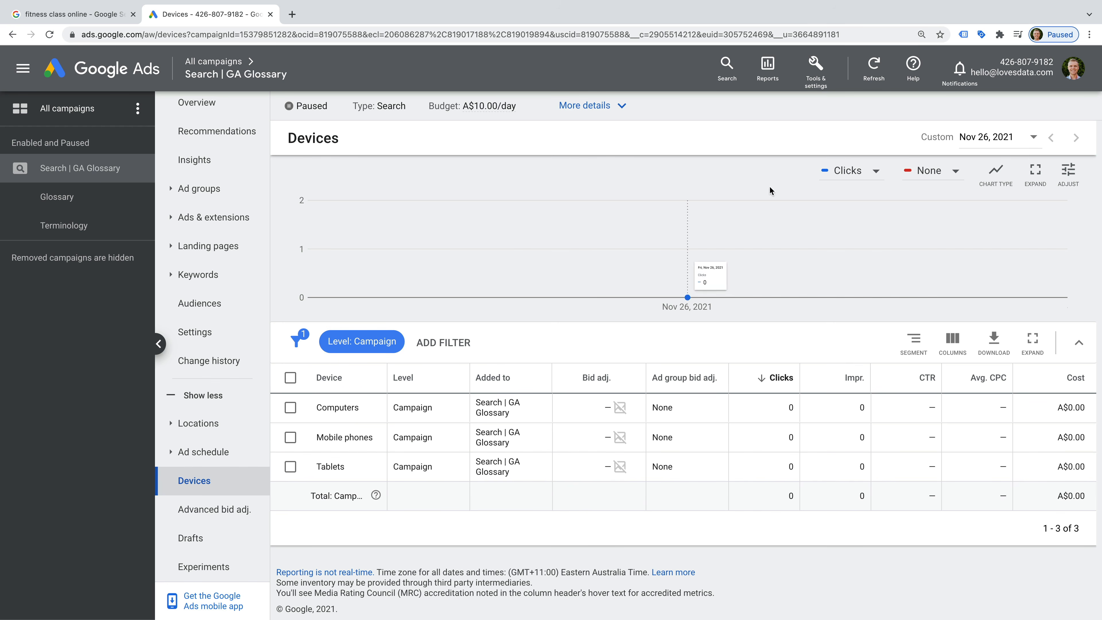
Start a new conversion action, examine the website, app and import conversion types, and exit without creating one
{"action": "left_click", "coordinate": [816, 80]}
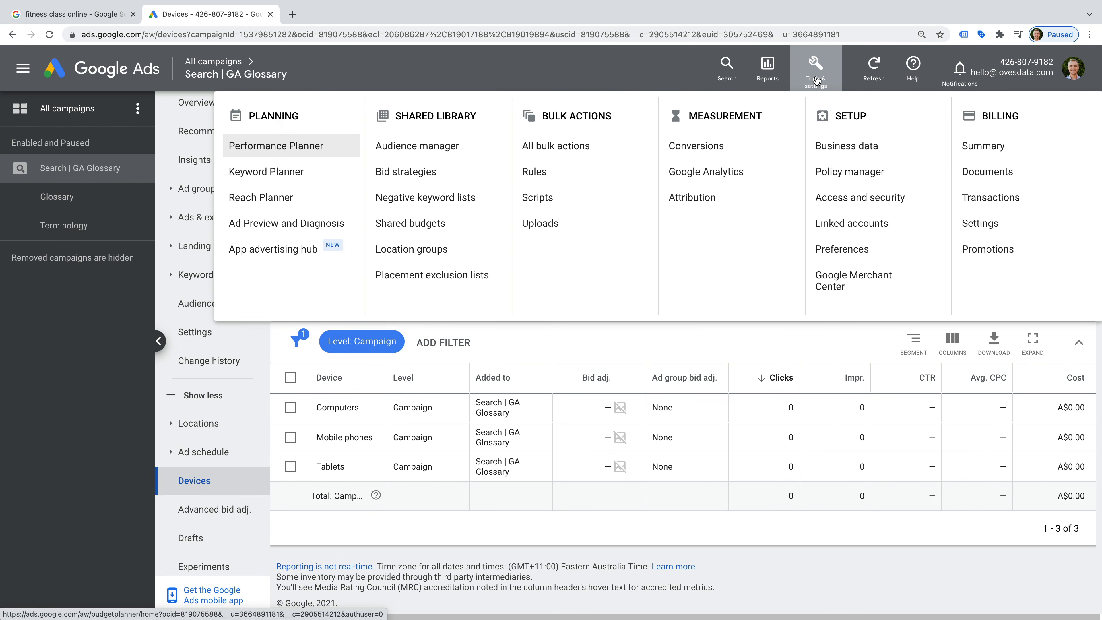
{"action": "left_click", "coordinate": [750, 145]}
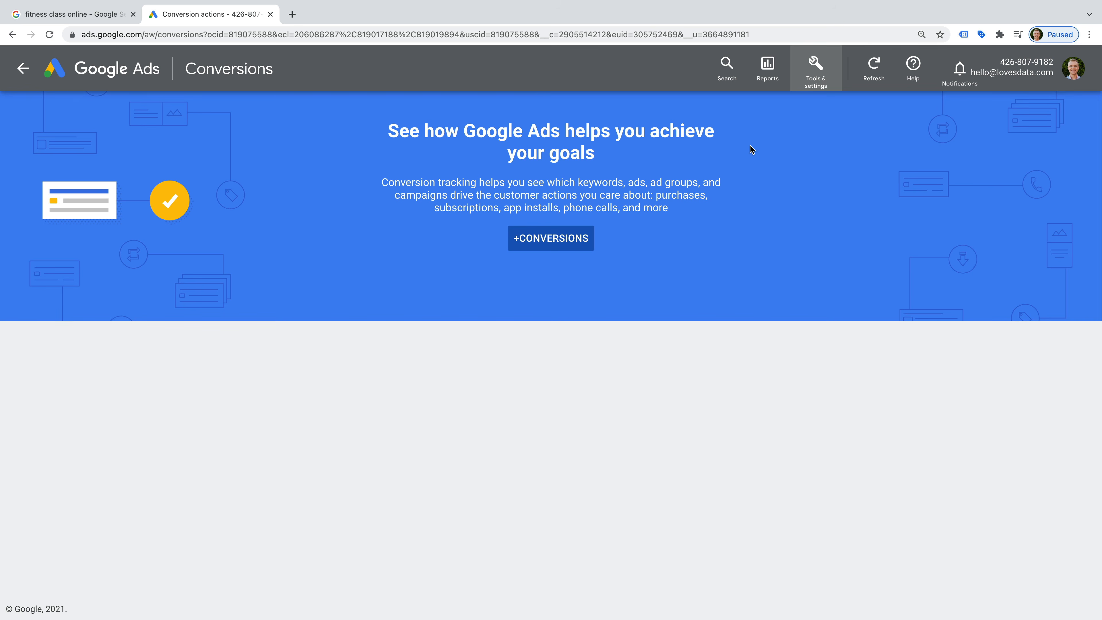
{"action": "left_click", "coordinate": [540, 248]}
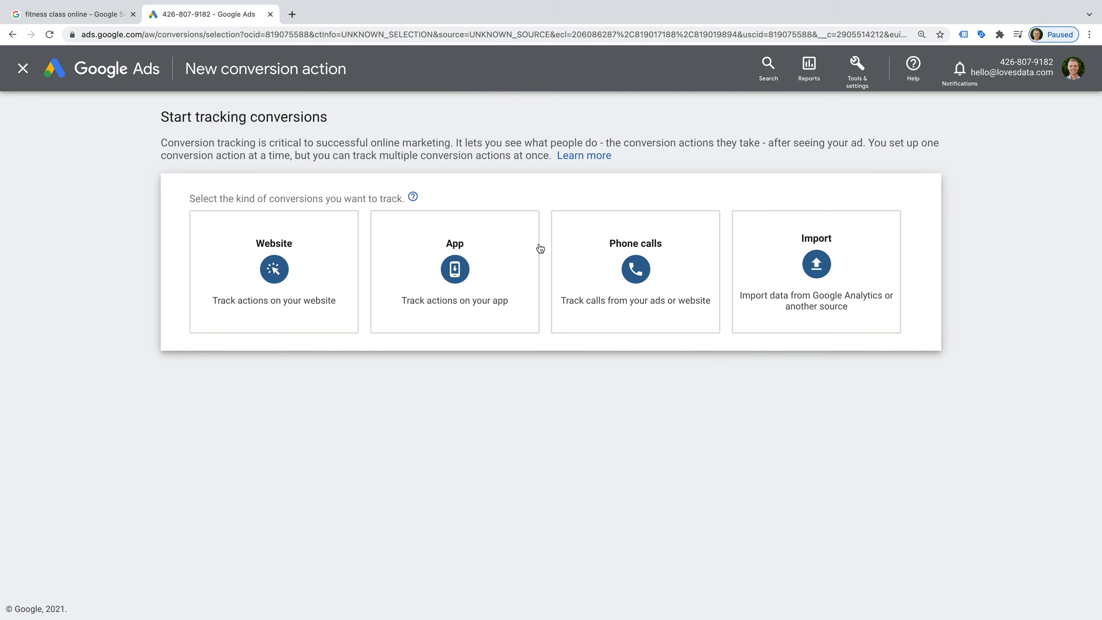
{"action": "mouse_move", "coordinate": [320, 268]}
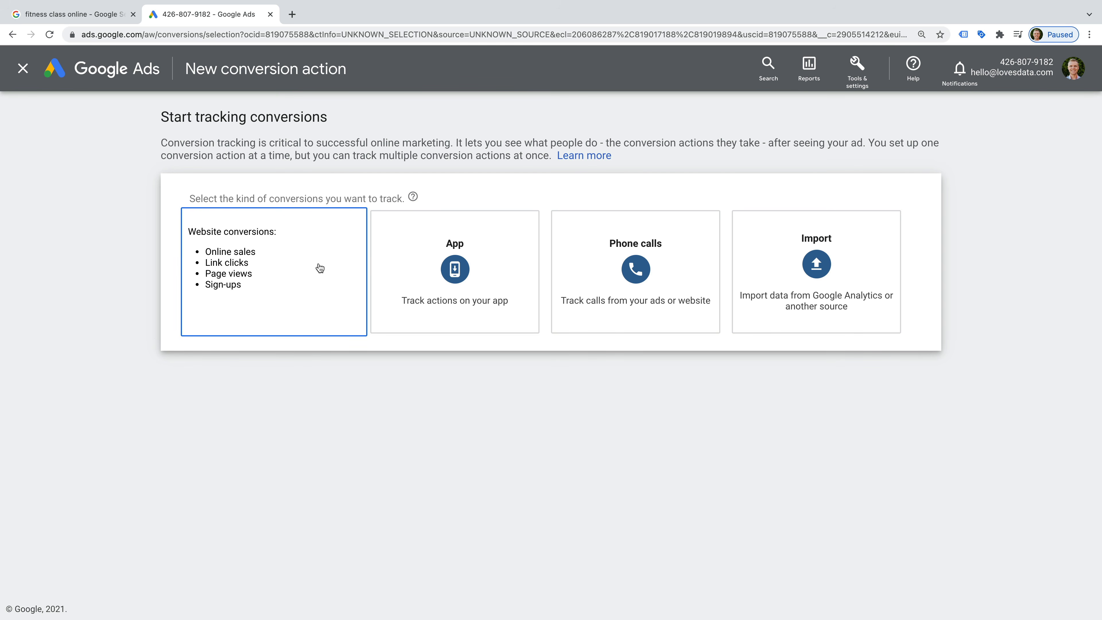
{"action": "mouse_move", "coordinate": [492, 260]}
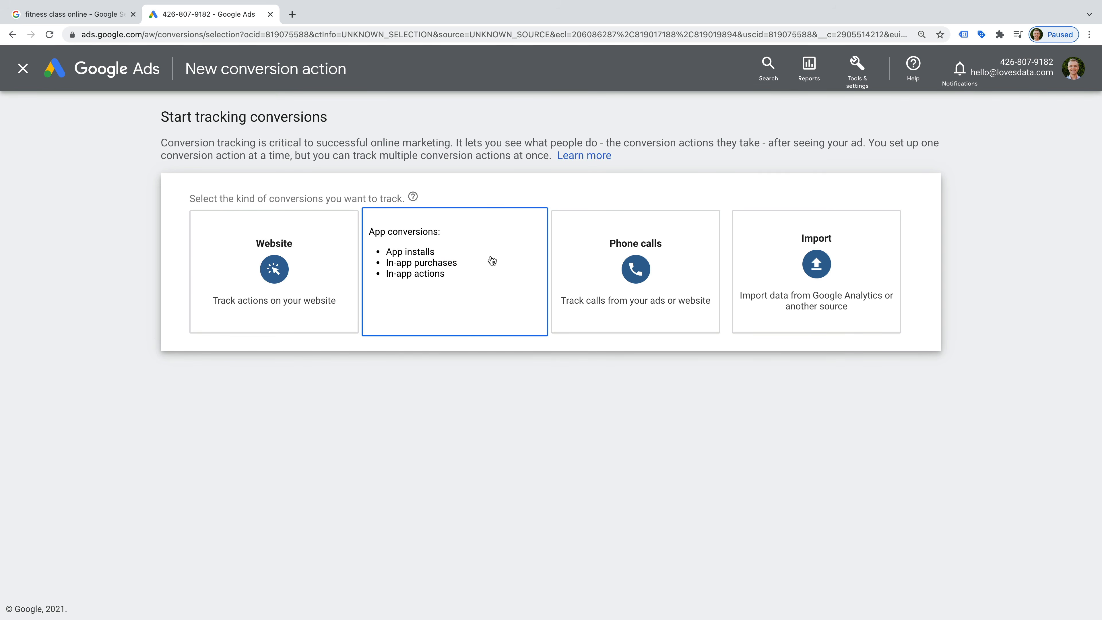
{"action": "mouse_move", "coordinate": [835, 254]}
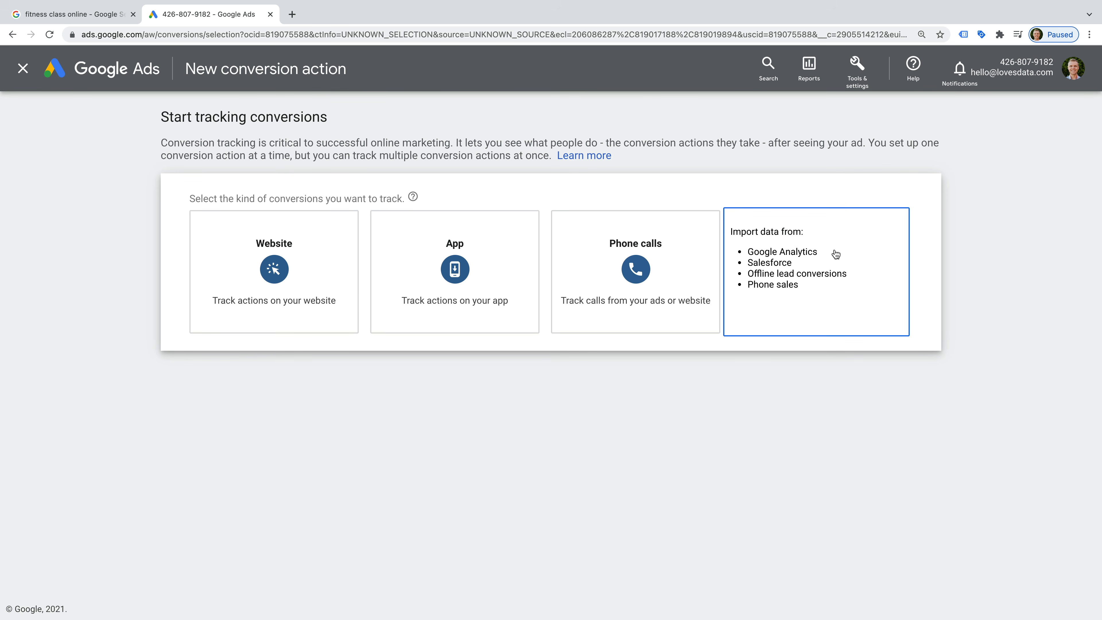
{"action": "left_click", "coordinate": [21, 68]}
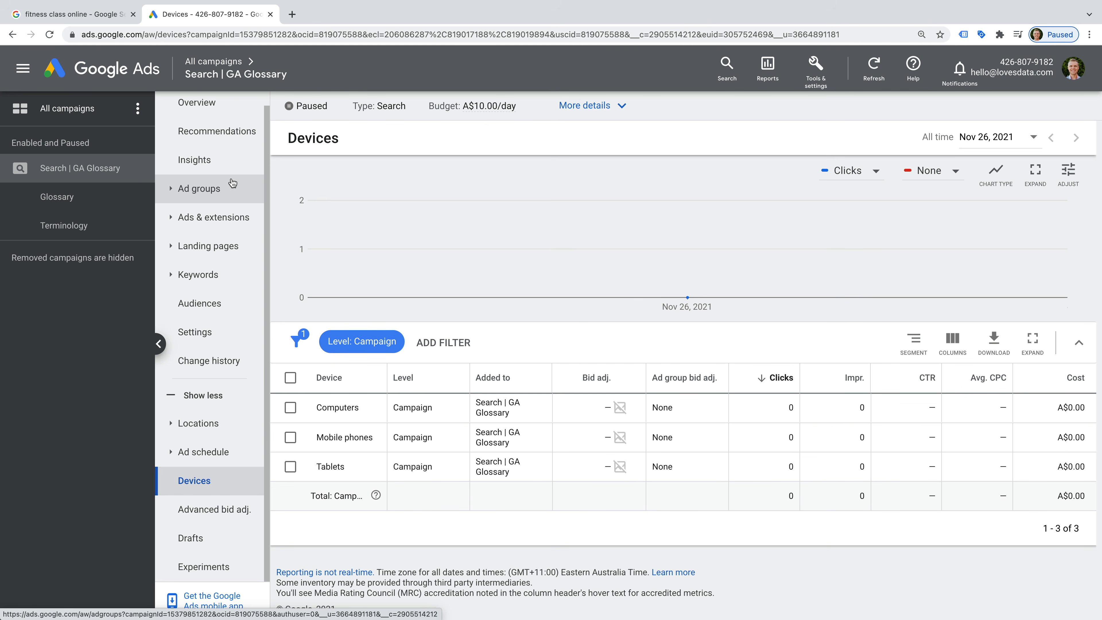
Enable the paused "Search | GA Glossary" campaign from the account-wide campaign list
{"action": "left_click", "coordinate": [87, 119]}
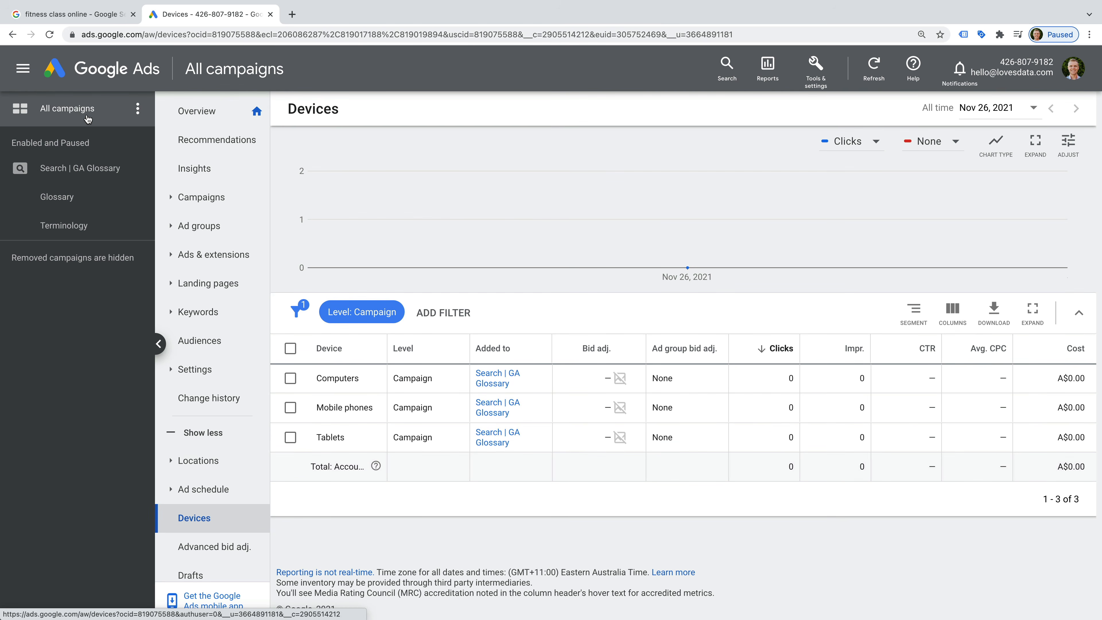
{"action": "left_click", "coordinate": [238, 199]}
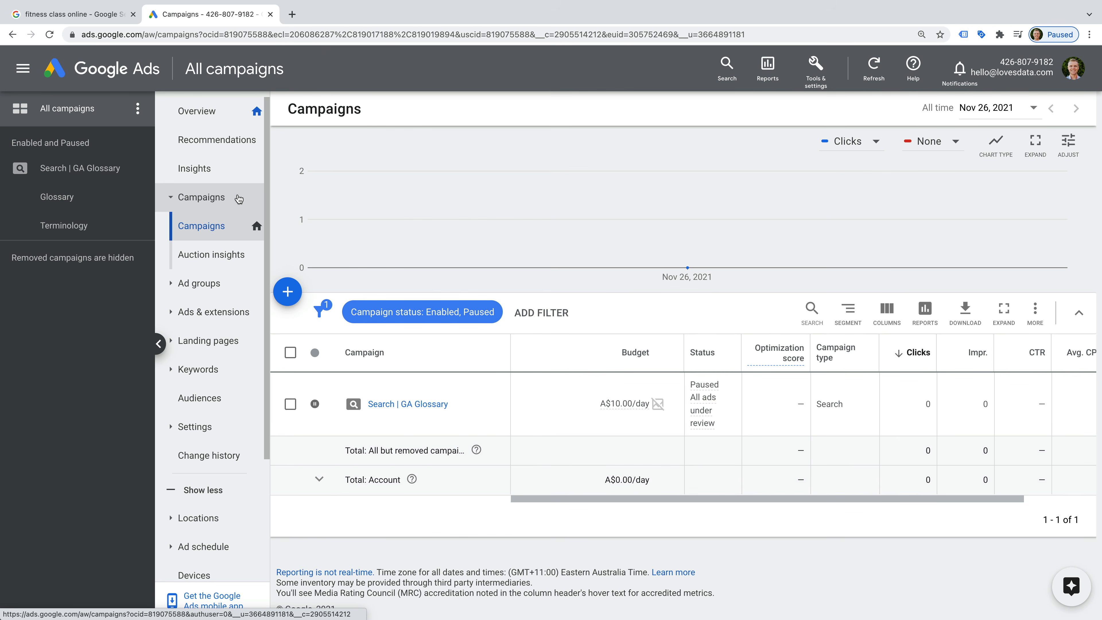
{"action": "left_click", "coordinate": [315, 404]}
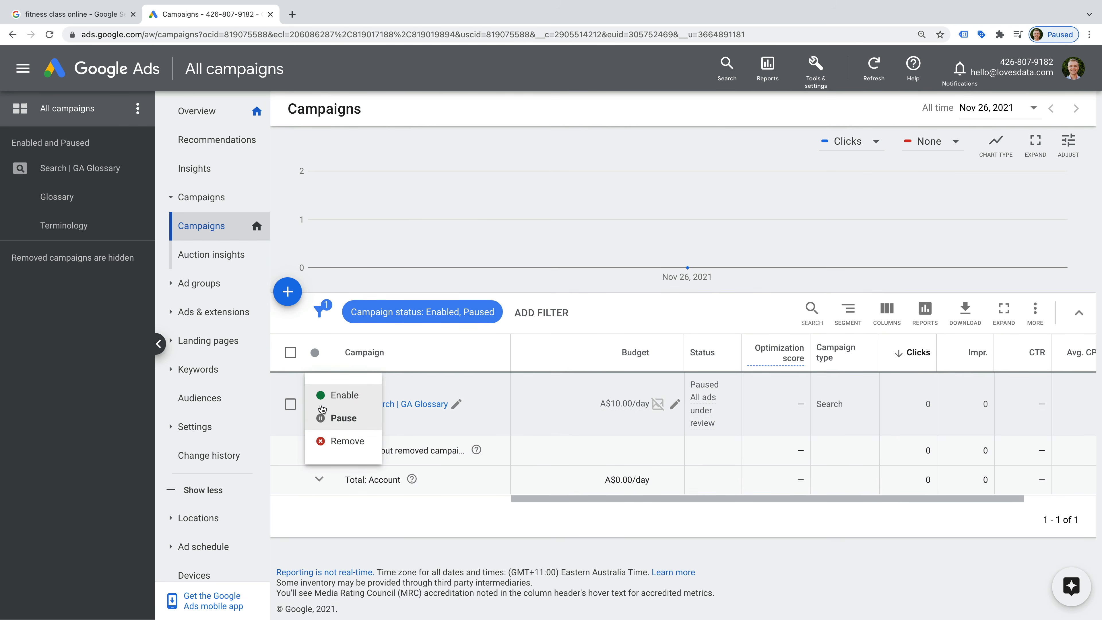
{"action": "left_click", "coordinate": [362, 398]}
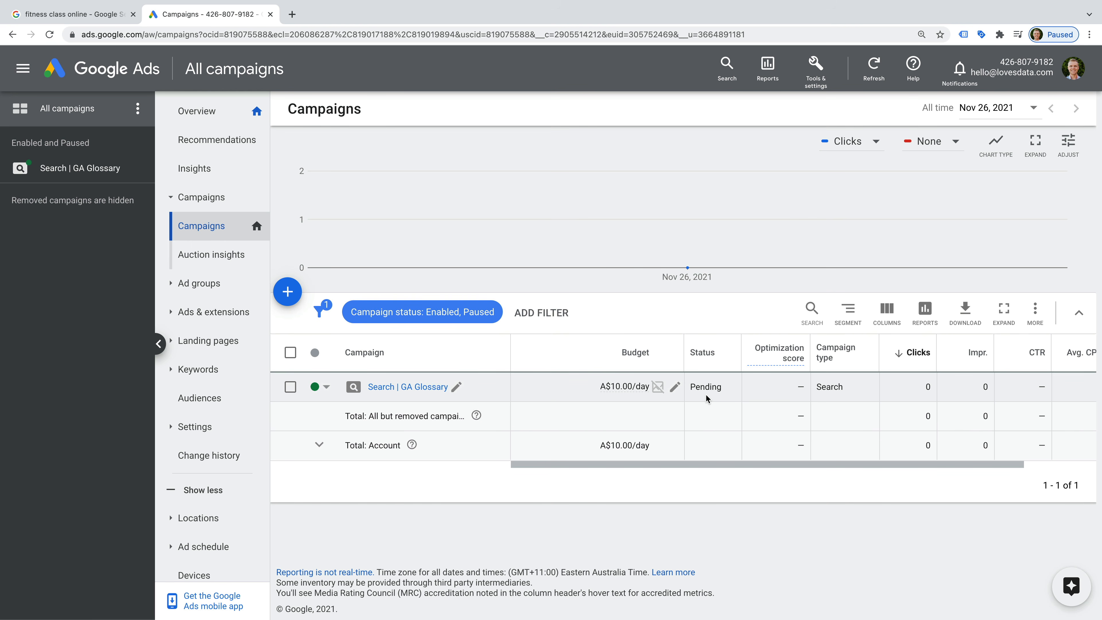
Check the review status of the responsive search ads across all campaigns
{"action": "left_click", "coordinate": [208, 311]}
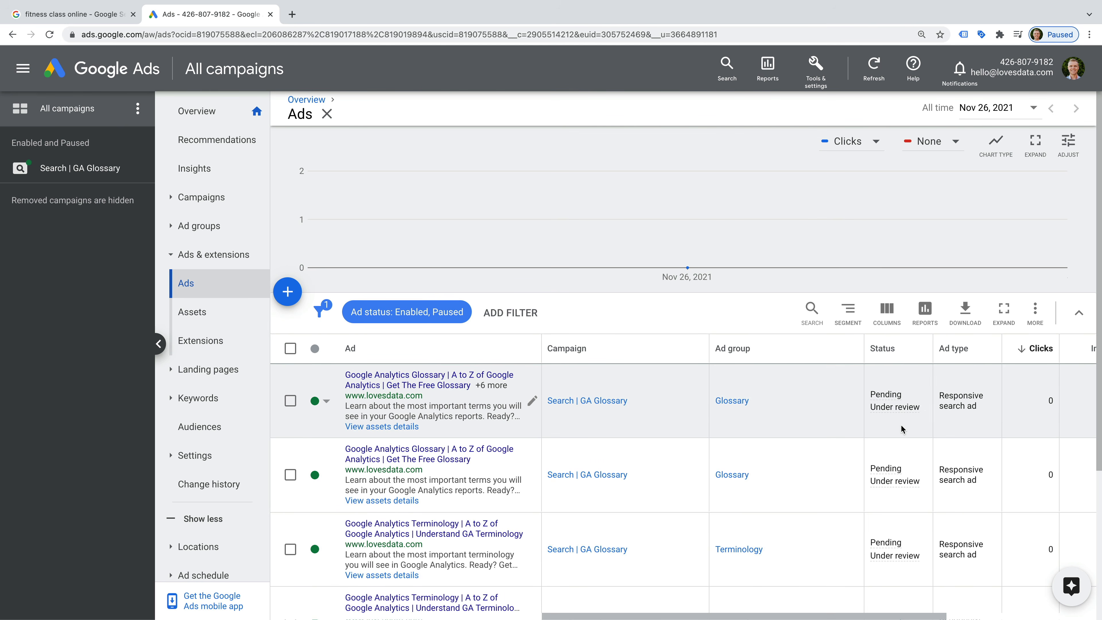
{"action": "scroll", "coordinate": [900, 423], "scroll_direction": "down", "scroll_amount": 3}
{"action": "mouse_move", "coordinate": [902, 429]}
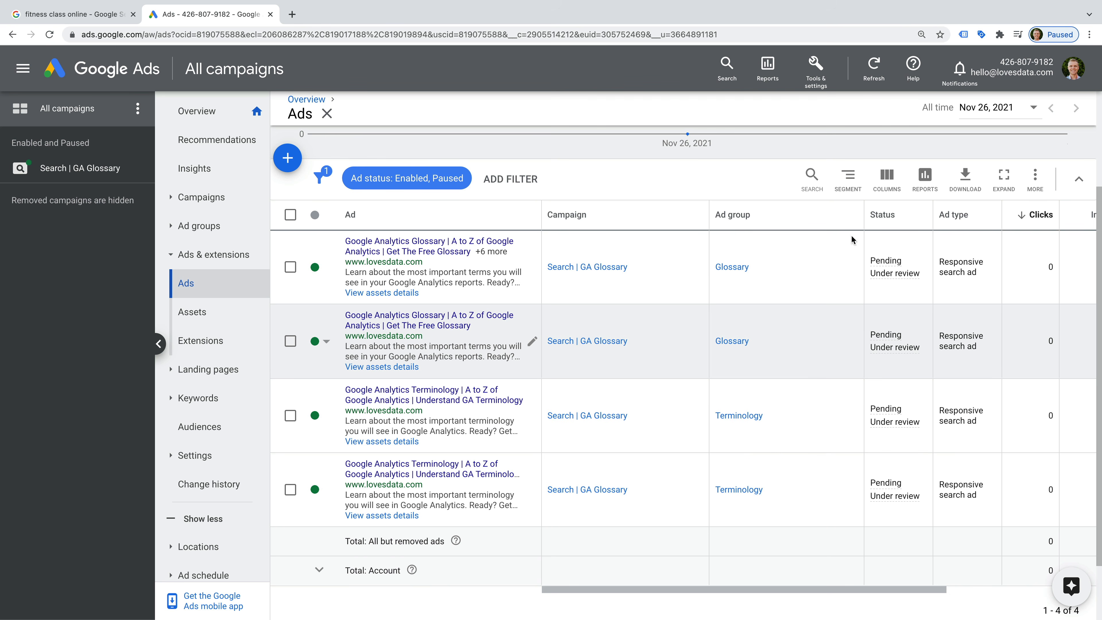
Diagnose whether ads appear for the search term "google analytics terminology" with the Ad Preview and Diagnosis Tool
{"action": "left_click", "coordinate": [818, 83]}
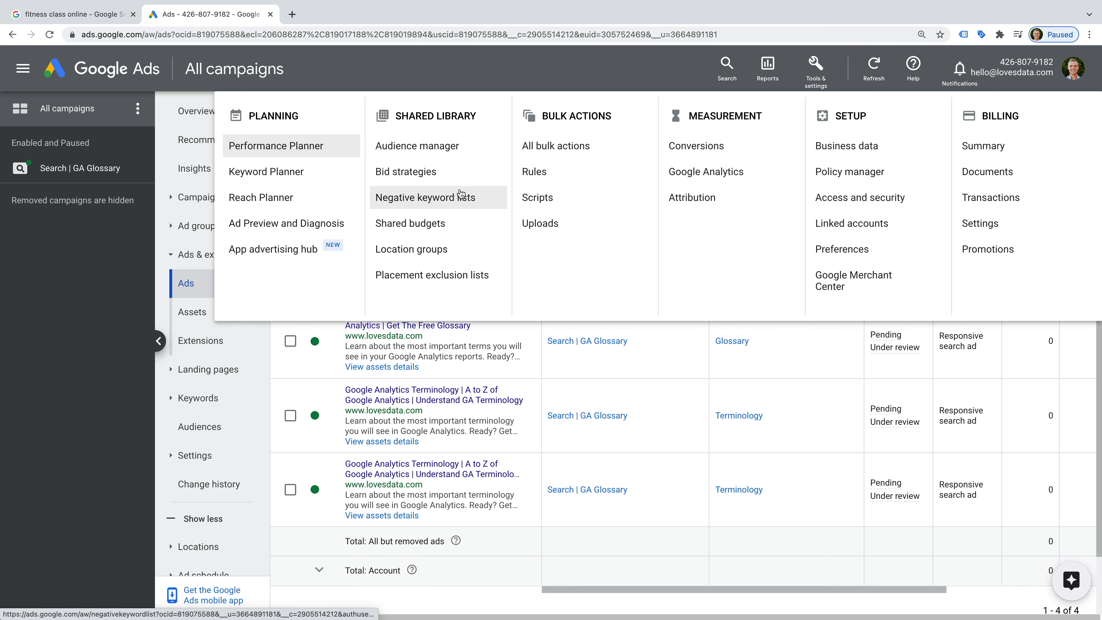
{"action": "left_click", "coordinate": [276, 234]}
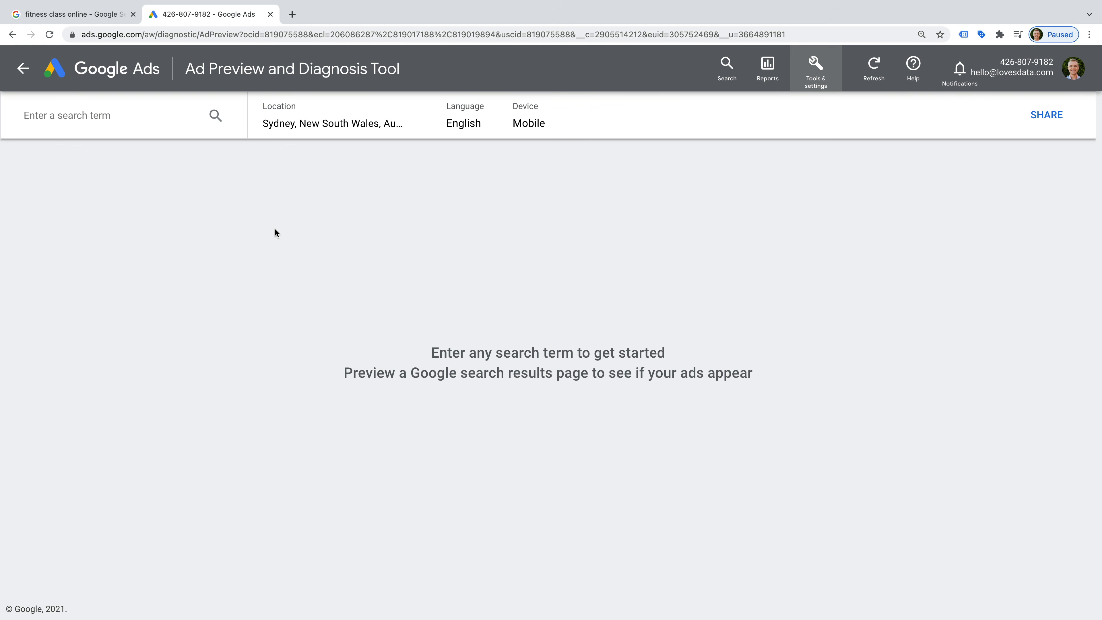
{"action": "left_click", "coordinate": [128, 117]}
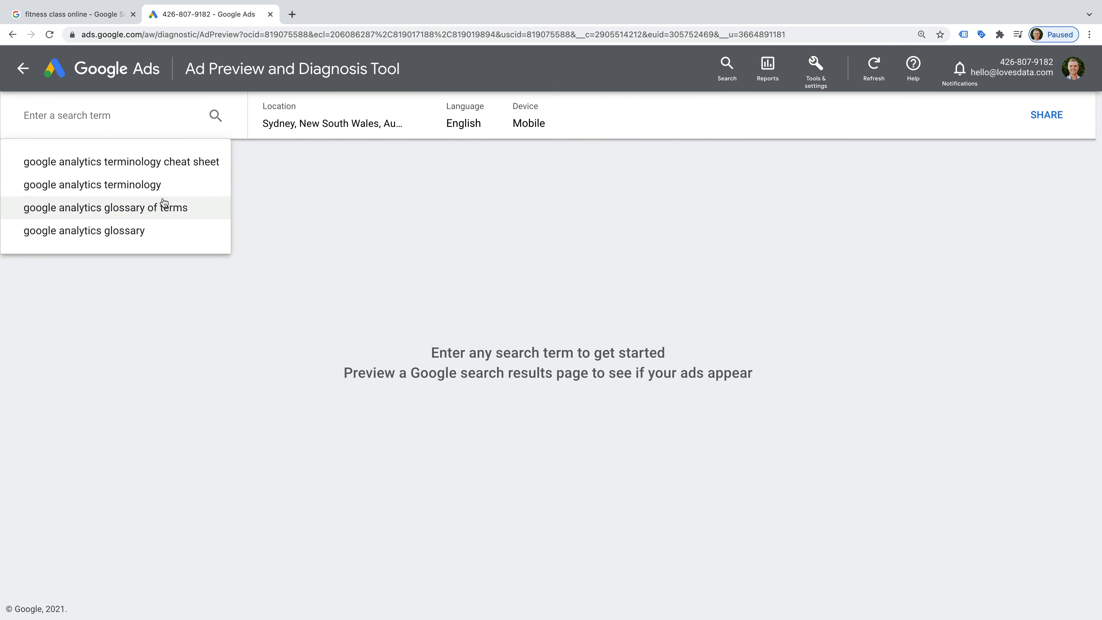
{"action": "left_click", "coordinate": [167, 186]}
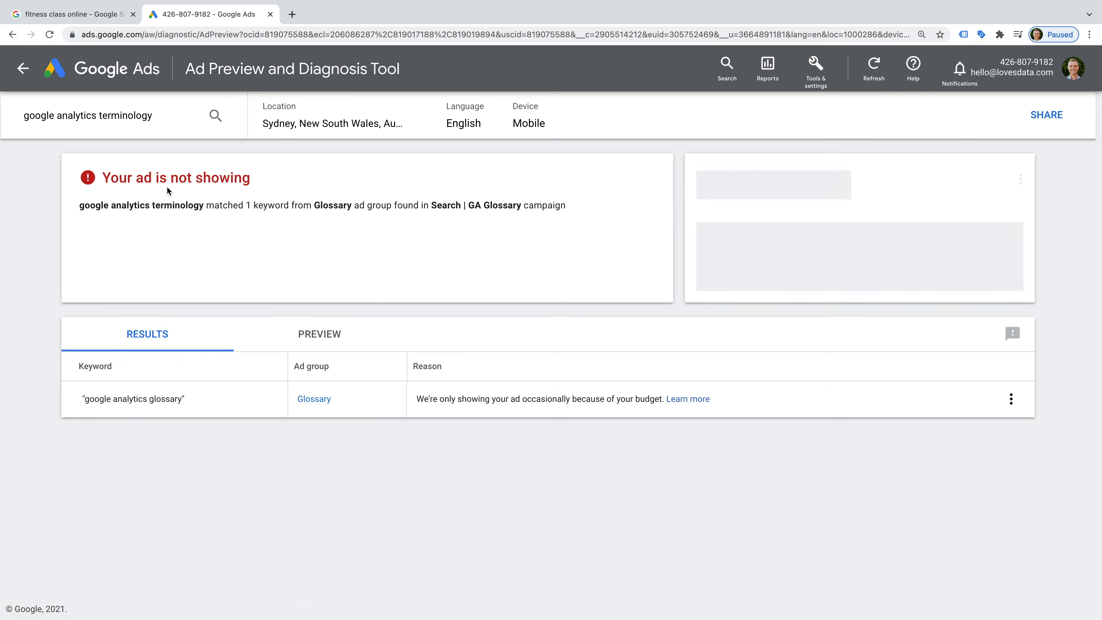